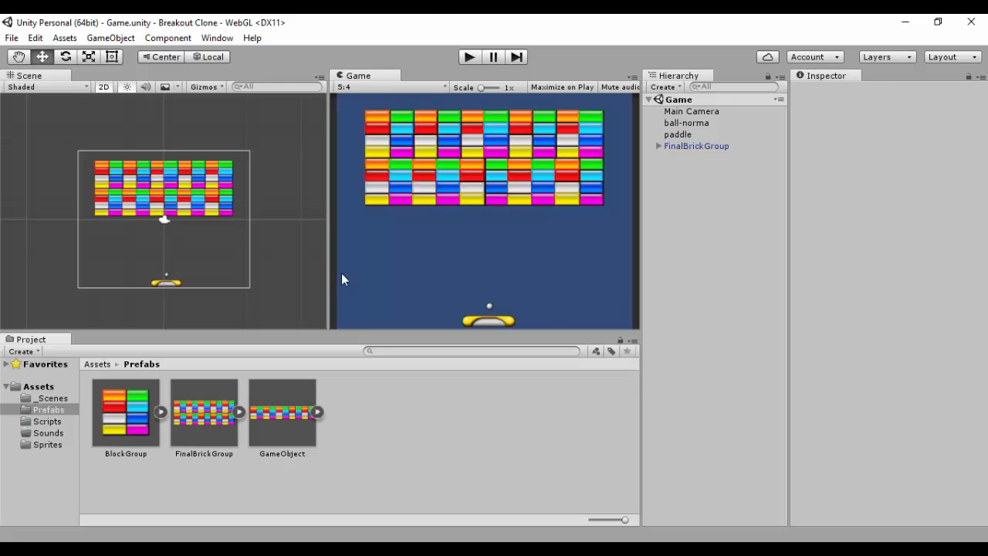
# Step: Delete the FinalBrickGroup object from the scene and delete all three prefabs from the Prefabs folder
pyautogui.click(665, 146)
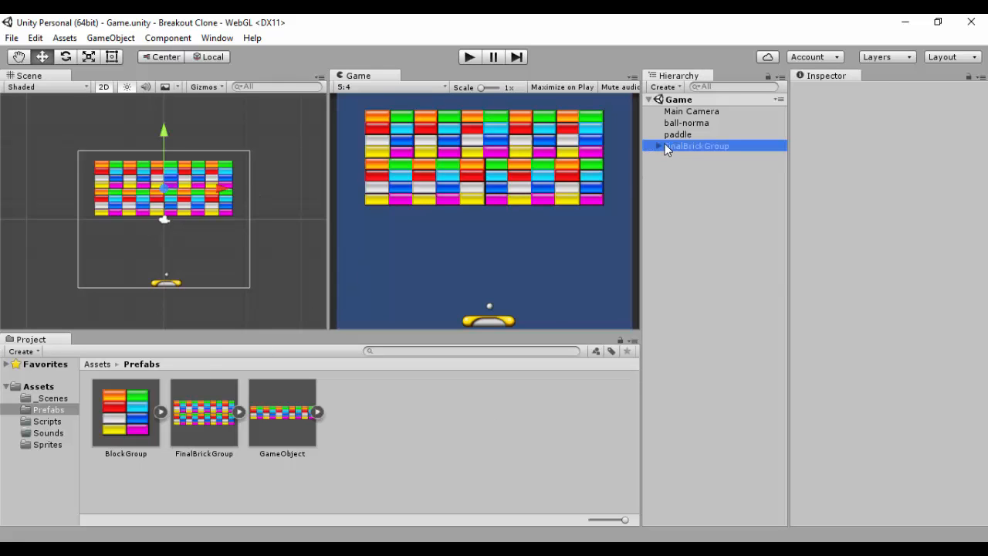
pyautogui.press('Delete')
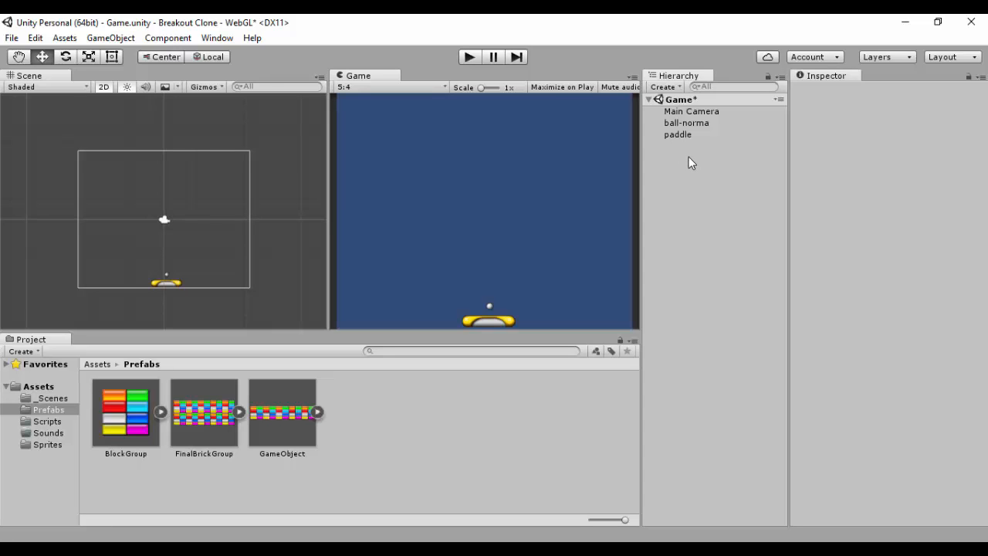
pyautogui.click(139, 422)
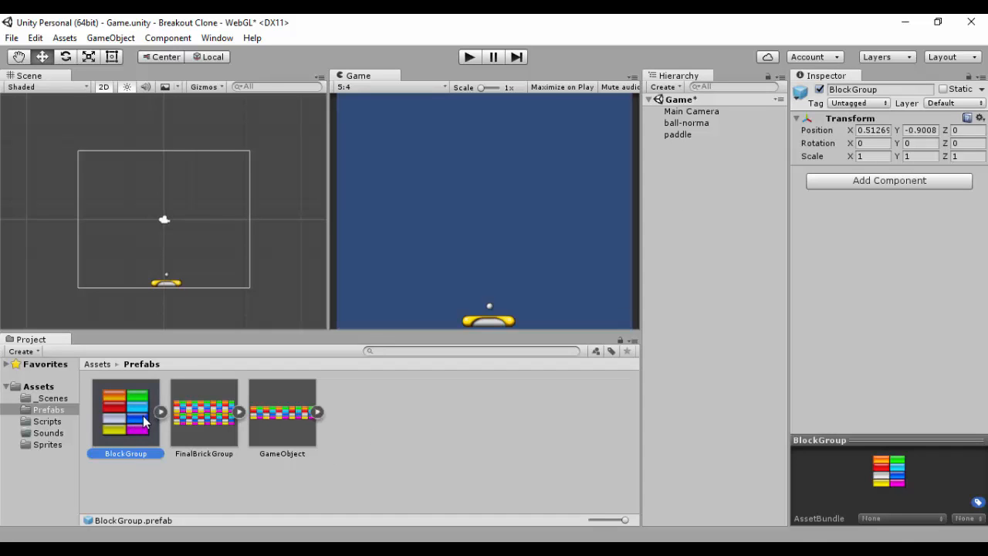
pyautogui.press('Delete')
pyautogui.click(532, 314)
pyautogui.click(142, 416)
pyautogui.keyDown('ctrl'); pyautogui.click(201, 424); pyautogui.keyUp('ctrl')
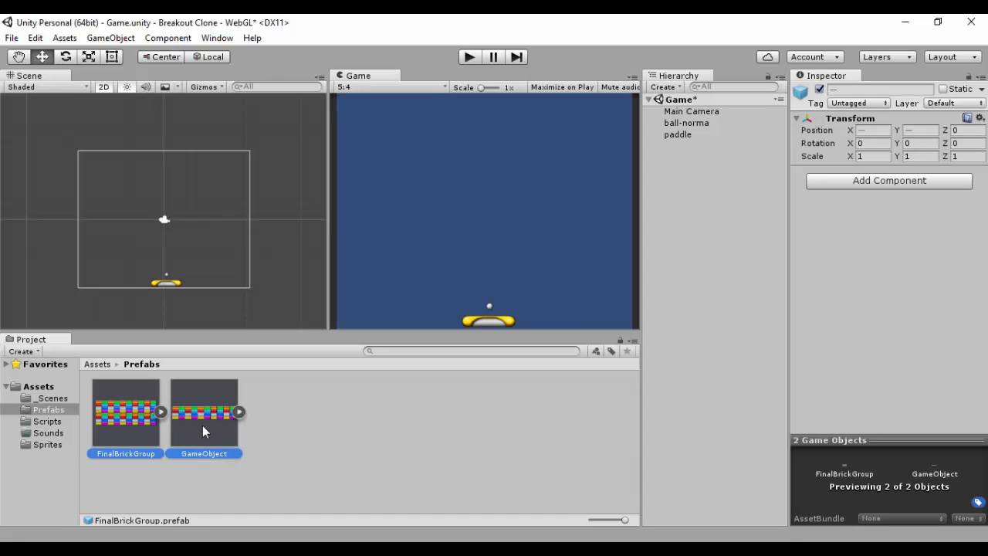
pyautogui.press('Delete')
pyautogui.click(531, 315)
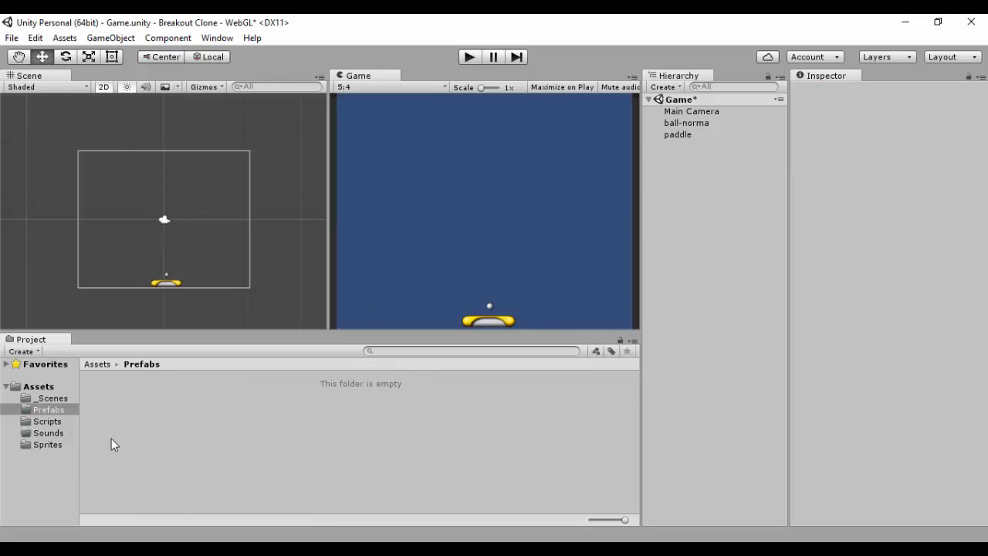
# Step: Open the Sprite Editor for the breakout-blocks sprite sheet in the Sprites folder
pyautogui.click(51, 422)
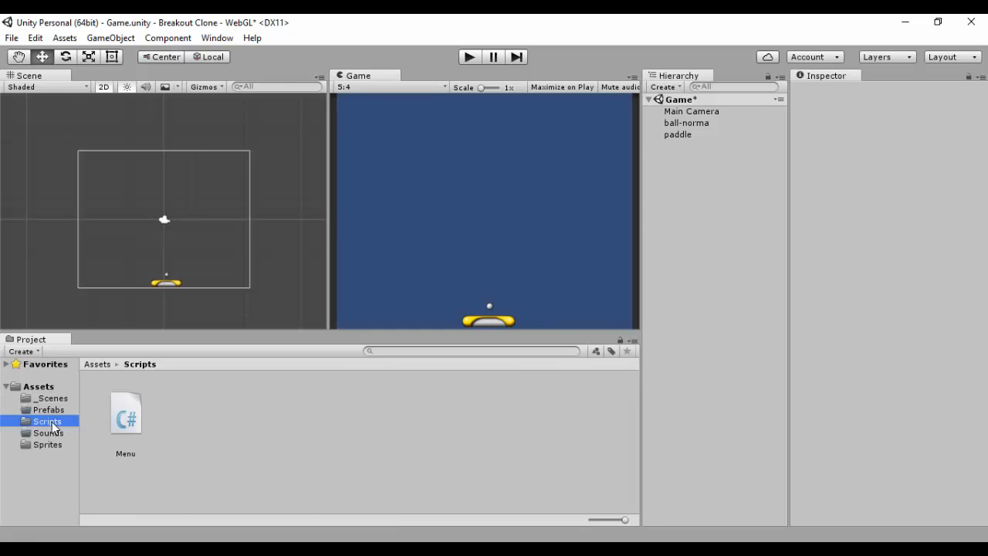
pyautogui.click(51, 443)
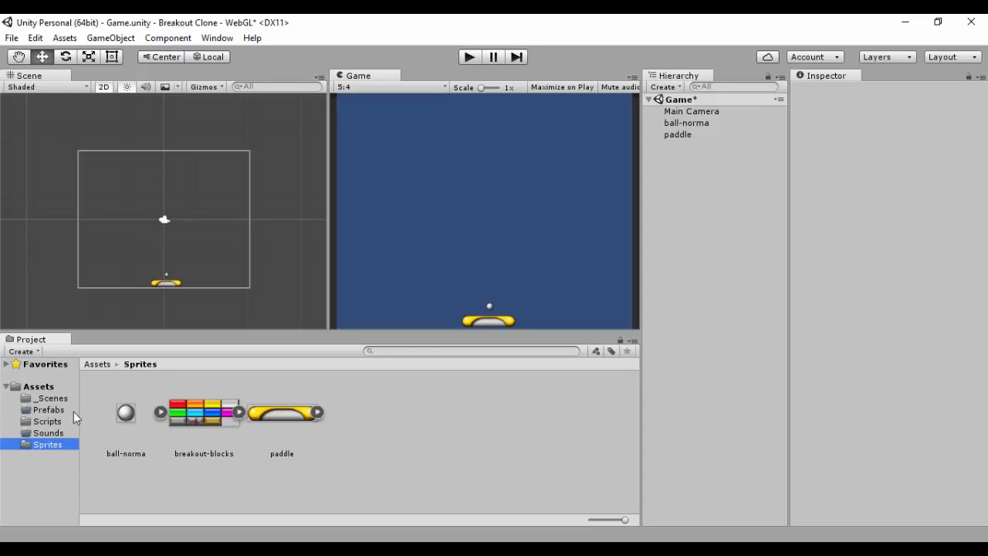
pyautogui.click(222, 417)
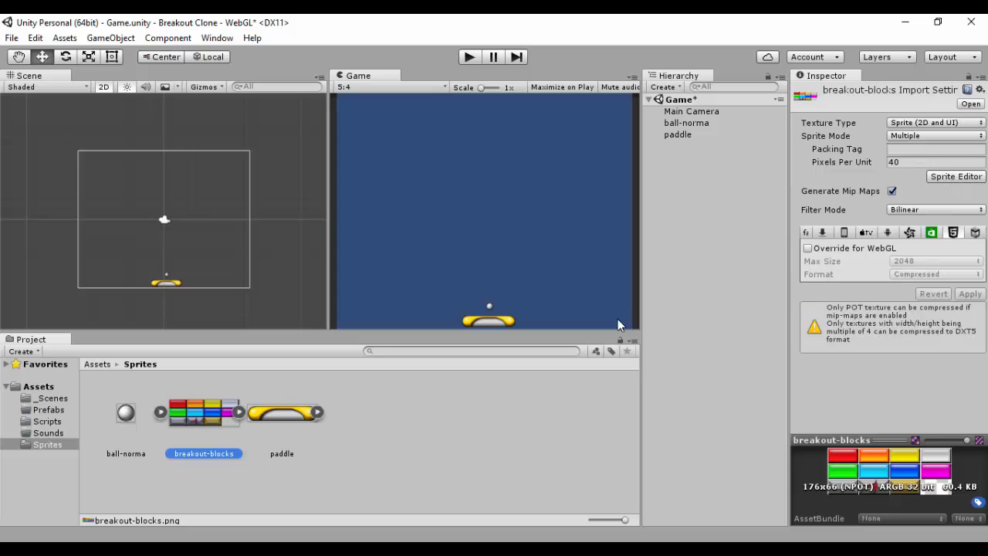
pyautogui.click(955, 176)
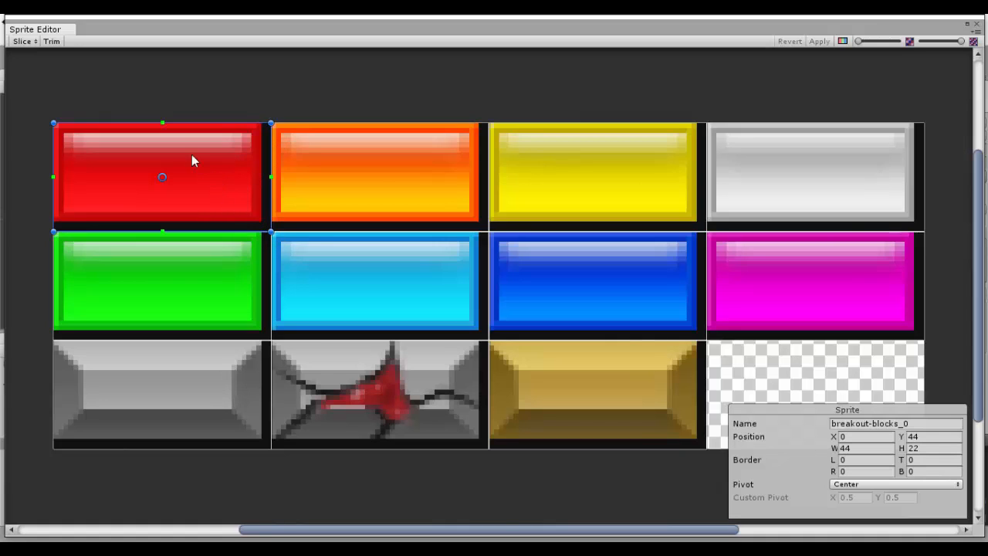
# Step: Inspect the position and size of each block slice in the sprite sheet
pyautogui.click(314, 165)
pyautogui.click(529, 172)
pyautogui.click(784, 203)
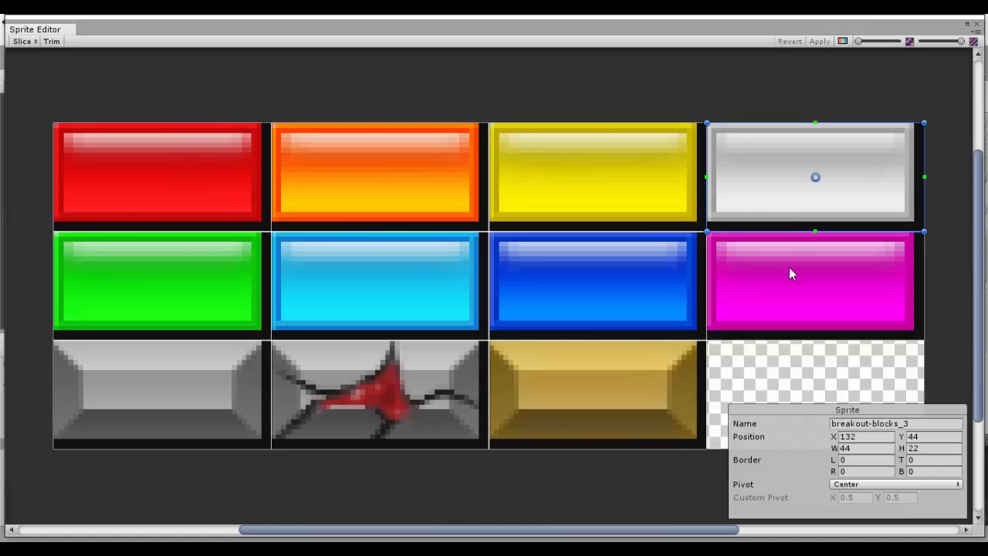
pyautogui.click(790, 268)
pyautogui.click(600, 272)
pyautogui.click(456, 297)
pyautogui.click(223, 276)
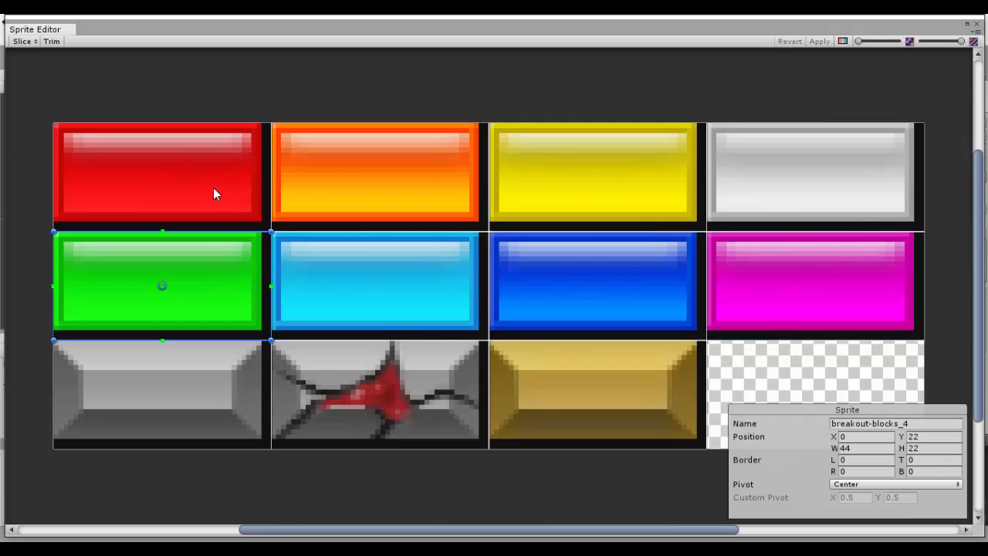
# Step: Resize the red, orange and green block slices to 42 by 20 pixels
pyautogui.click(213, 192)
pyautogui.moveTo(270, 231); pyautogui.dragTo(259, 221)
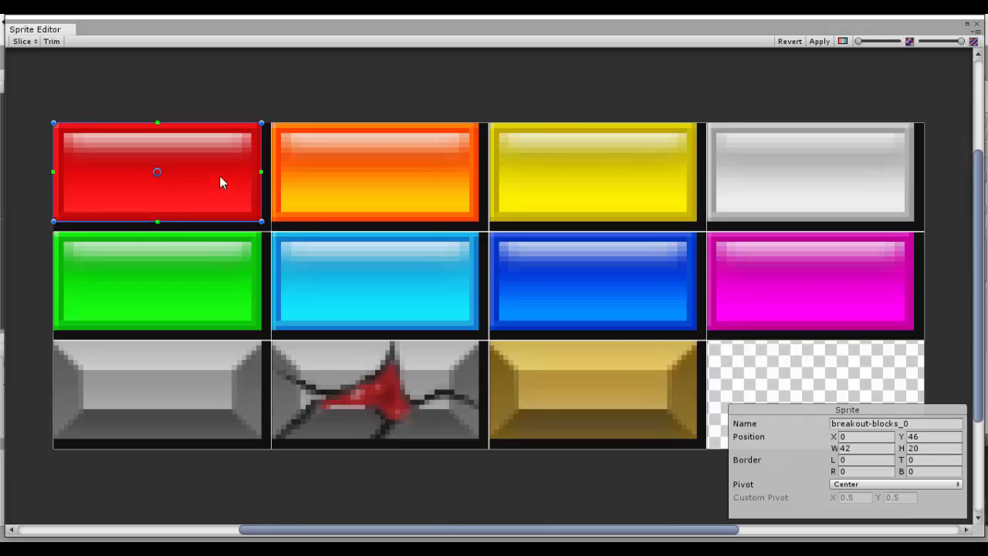
pyautogui.click(384, 179)
pyautogui.moveTo(488, 230); pyautogui.dragTo(479, 221)
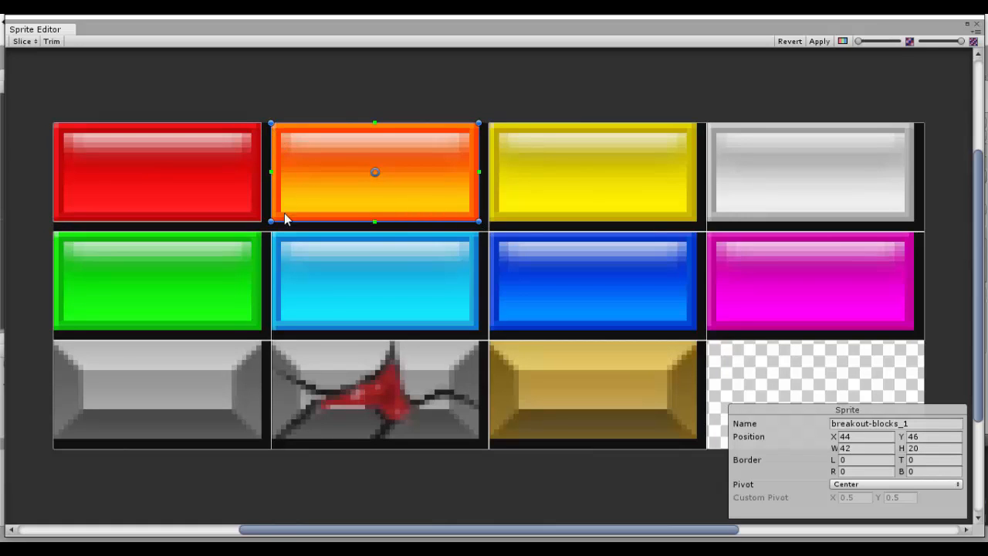
pyautogui.click(264, 246)
pyautogui.moveTo(270, 231); pyautogui.dragTo(261, 232)
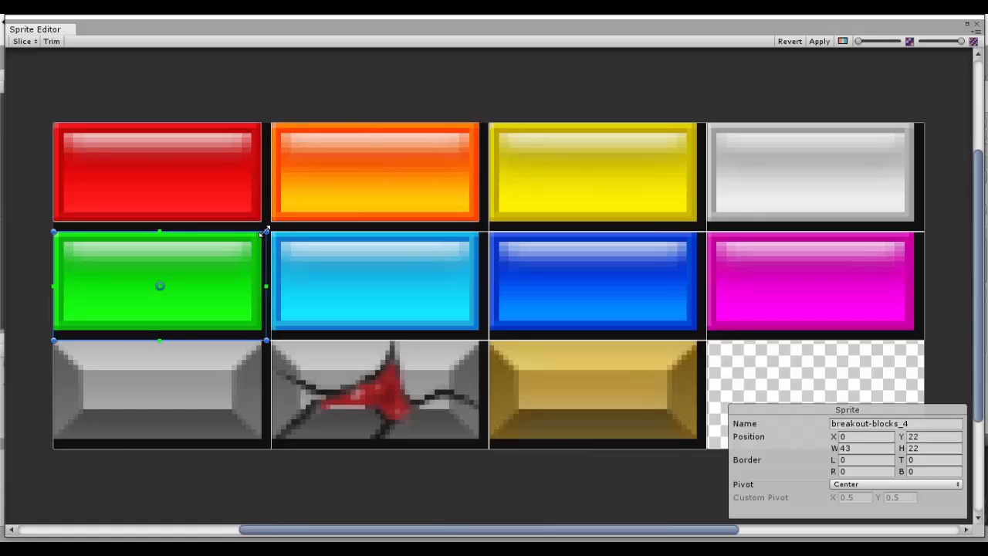
pyautogui.moveTo(262, 340); pyautogui.dragTo(260, 330)
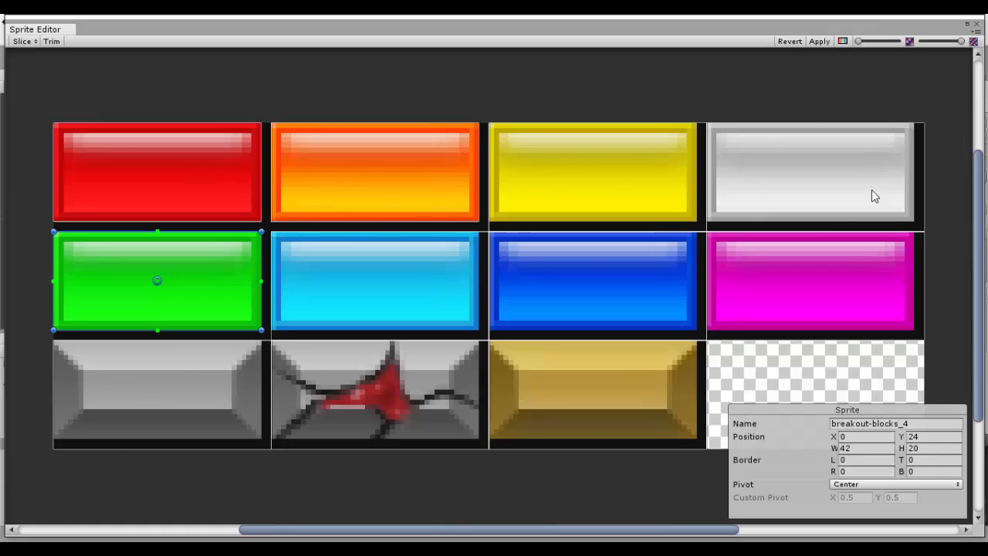
# Step: Resize the yellow and white block slices to 42 by 20 pixels, apply the slicing and close the editor
pyautogui.click(591, 198)
pyautogui.moveTo(705, 234); pyautogui.dragTo(697, 222)
pyautogui.click(734, 203)
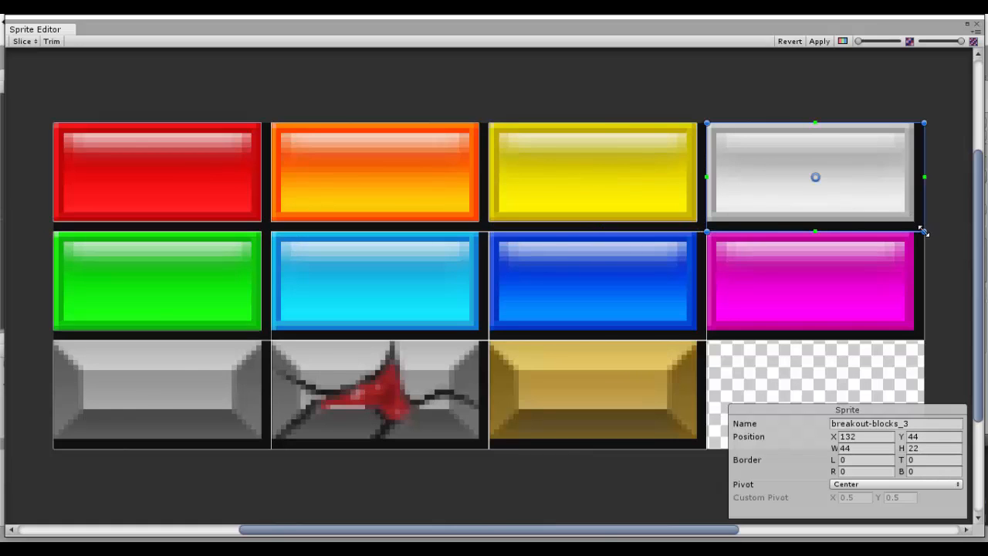
pyautogui.moveTo(924, 233); pyautogui.dragTo(915, 222)
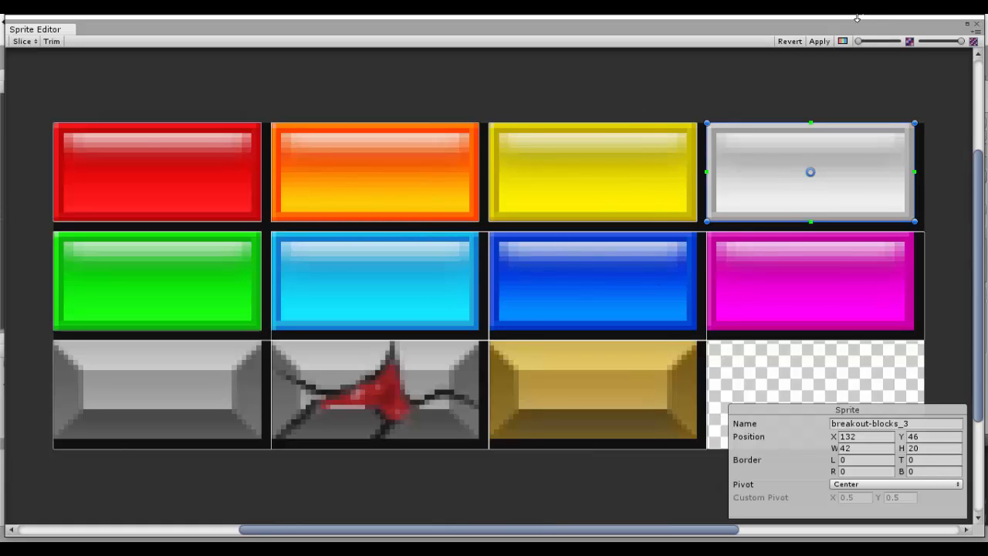
pyautogui.click(820, 43)
pyautogui.click(976, 26)
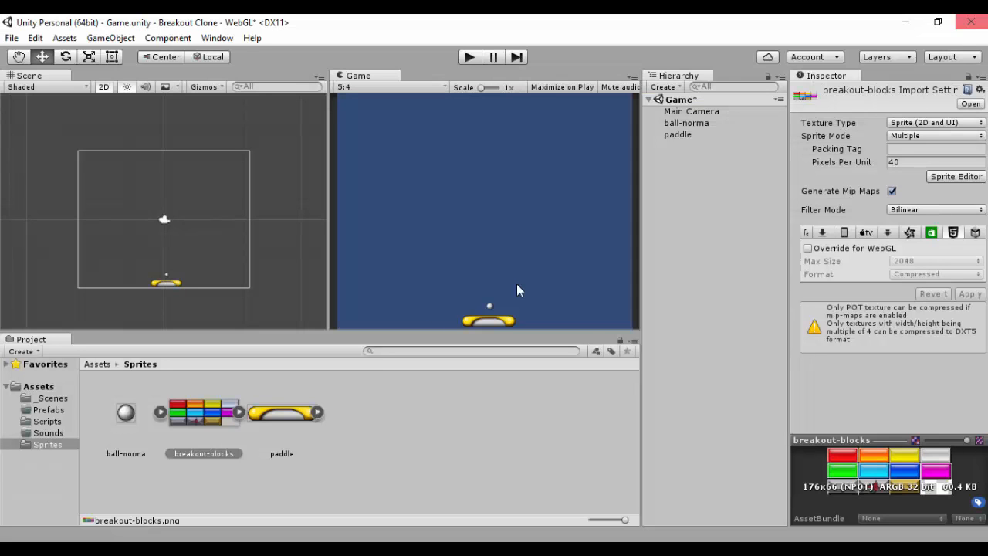
# Step: Expand the breakout-blocks sheet and review its sliced block sprites
pyautogui.click(254, 411)
pyautogui.click(316, 413)
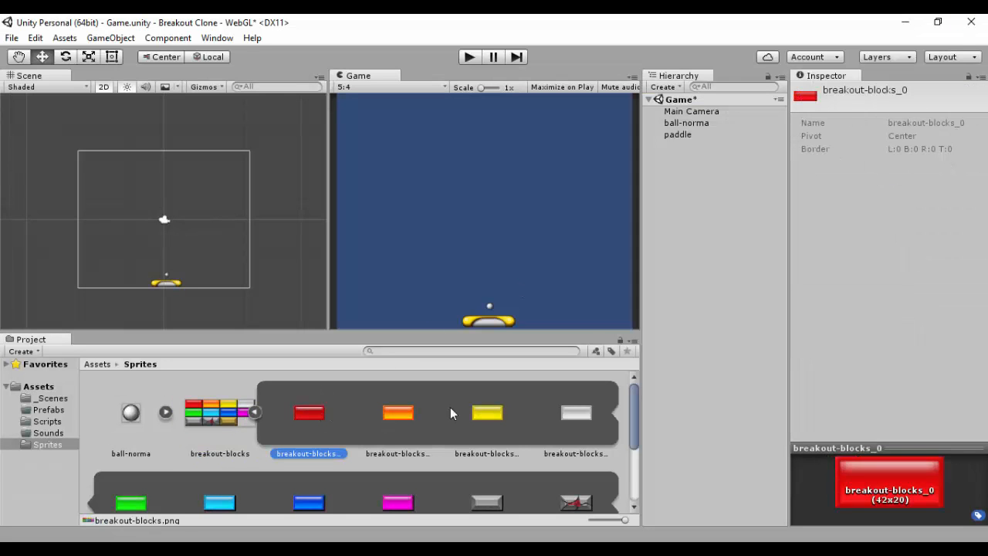
pyautogui.click(108, 502)
pyautogui.scroll(1, 319, 423)
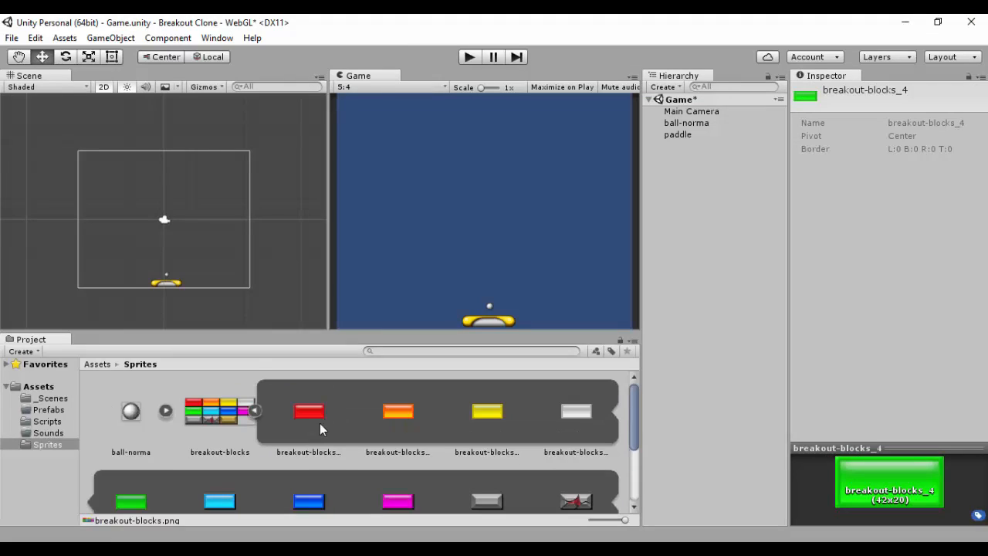
pyautogui.click(319, 423)
pyautogui.scroll(-1, 468, 405)
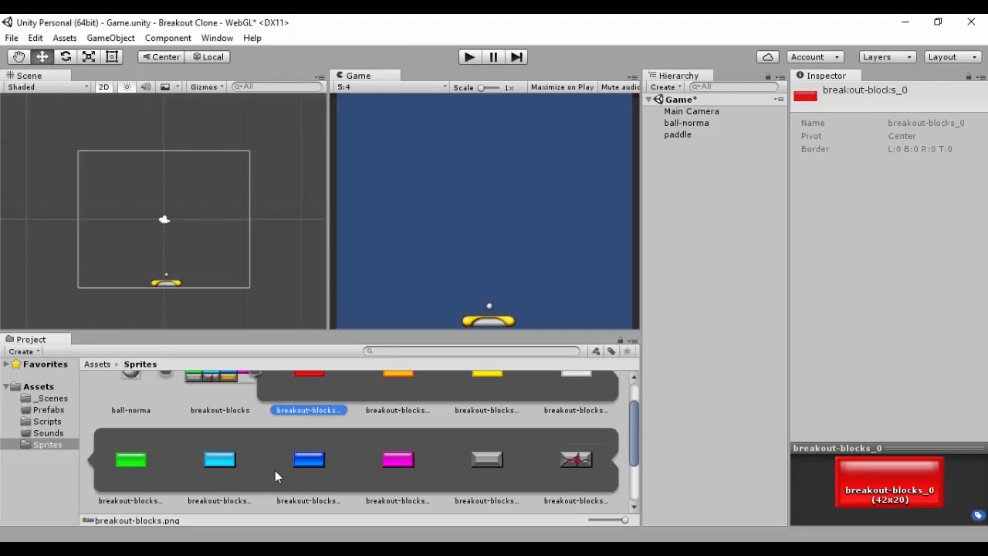
pyautogui.scroll(1, 262, 446)
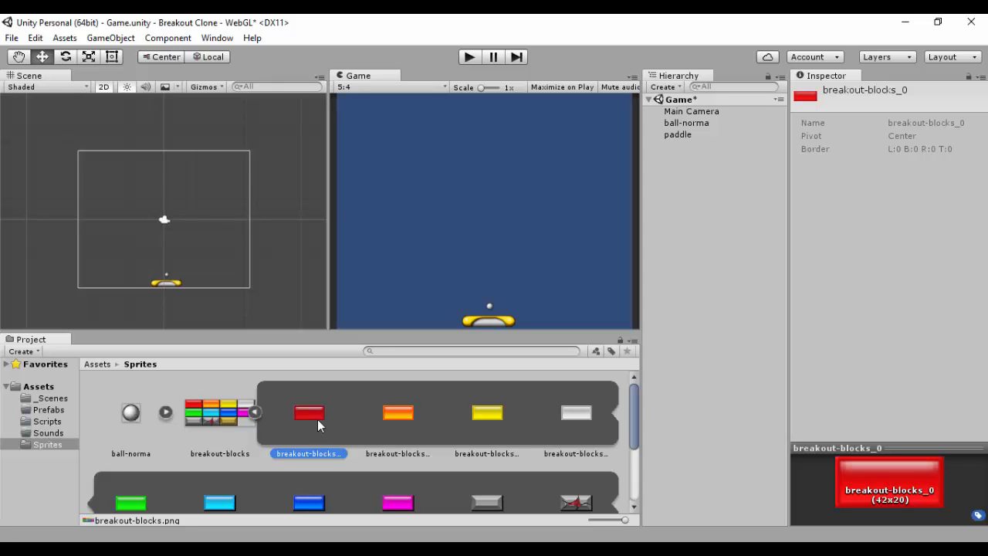
# Step: Try placing the red block sprite in the scene, check the sheet's Pixels Per Unit, then delete the block
pyautogui.moveTo(309, 419); pyautogui.dragTo(109, 188)
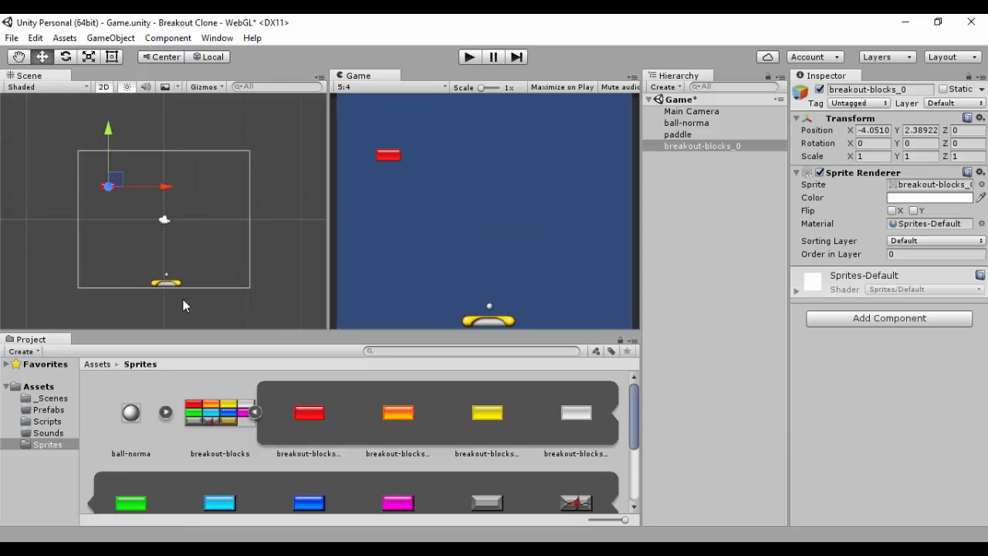
pyautogui.click(227, 419)
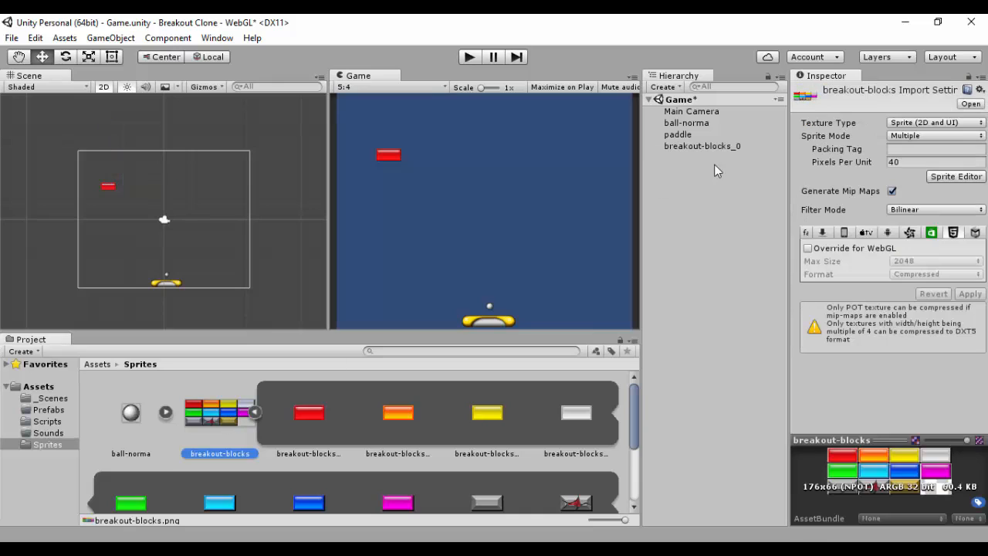
pyautogui.click(897, 165)
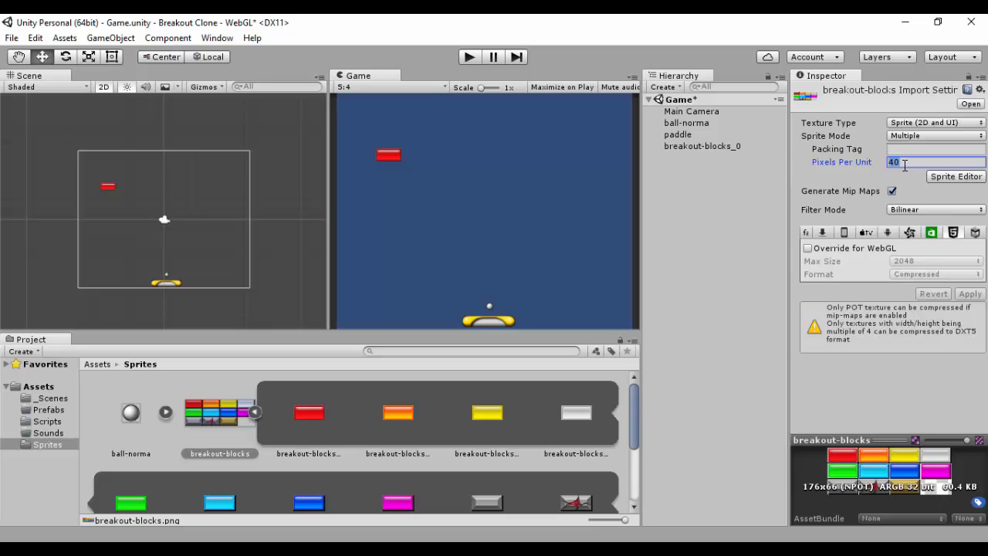
pyautogui.click(106, 189)
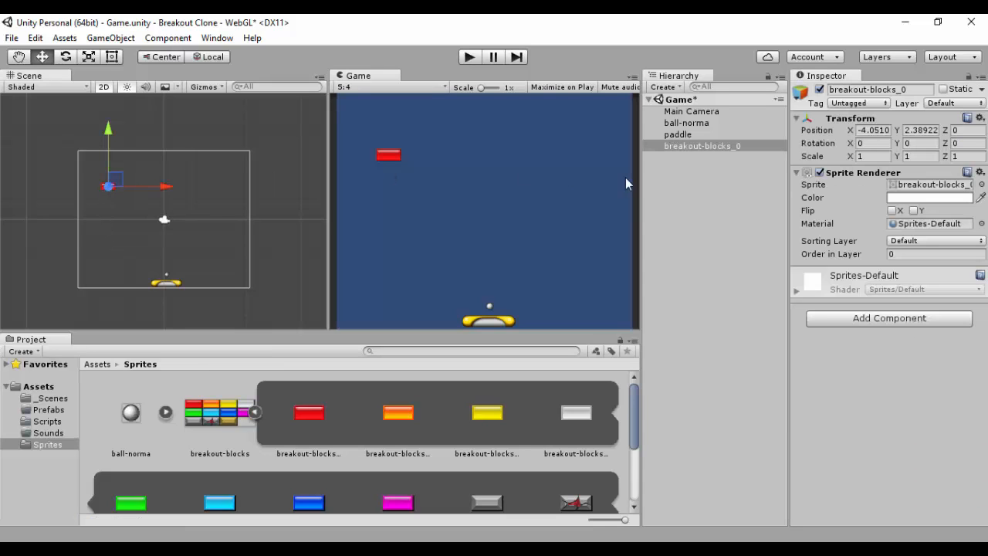
pyautogui.click(702, 147)
pyautogui.press('Delete')
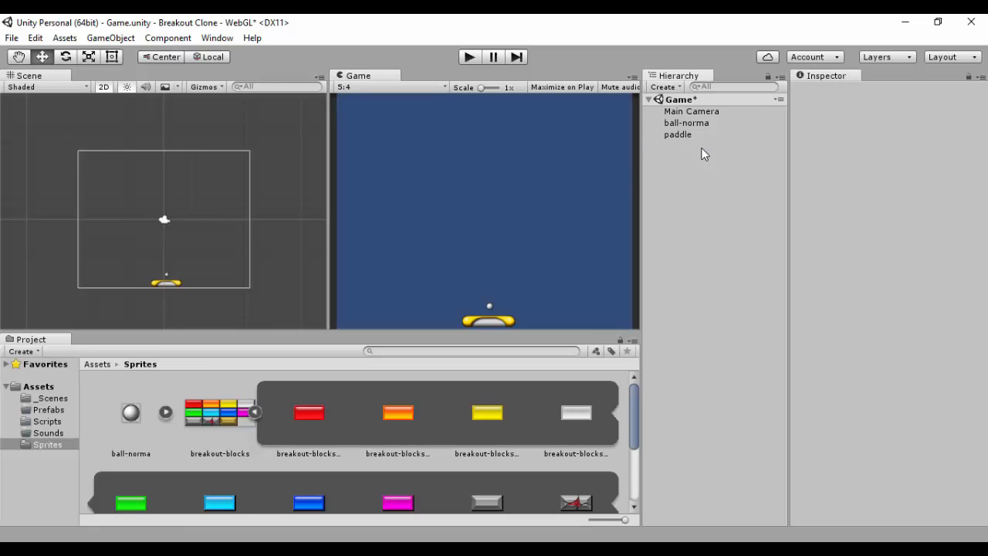
# Step: Import background_2.png from the BreakoutTutorialUnity Assets folder into Sprites and place it in the scene
pyautogui.click(254, 411)
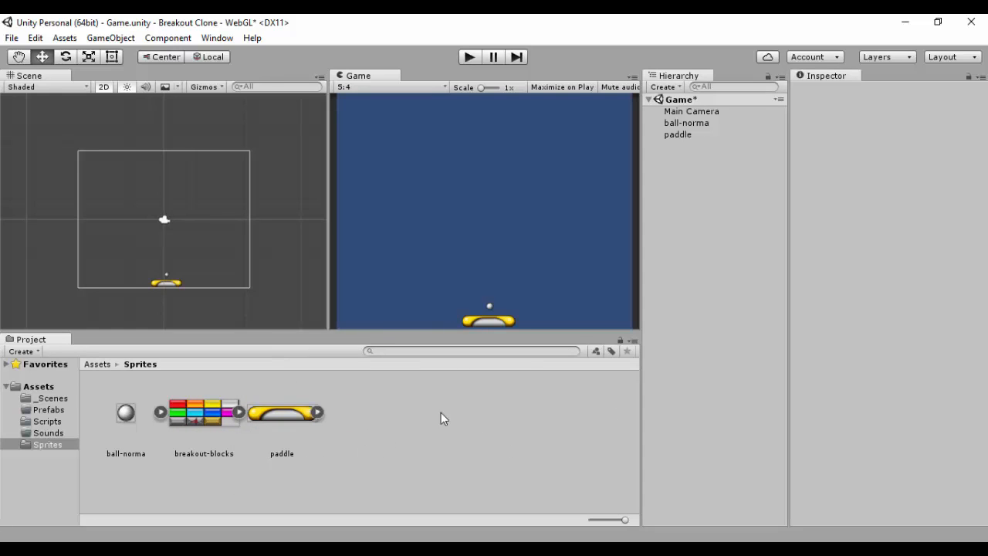
pyautogui.rightClick(386, 412)
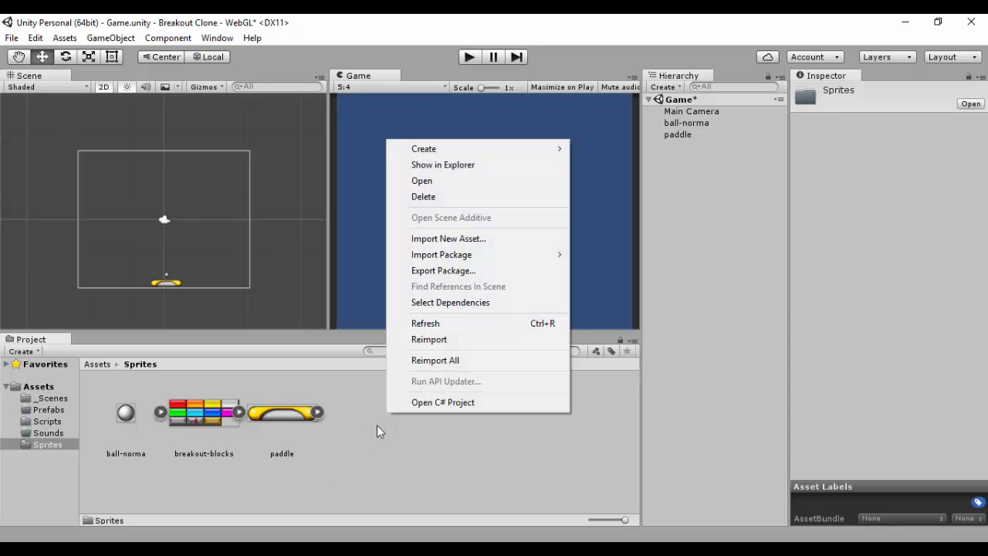
pyautogui.click(476, 239)
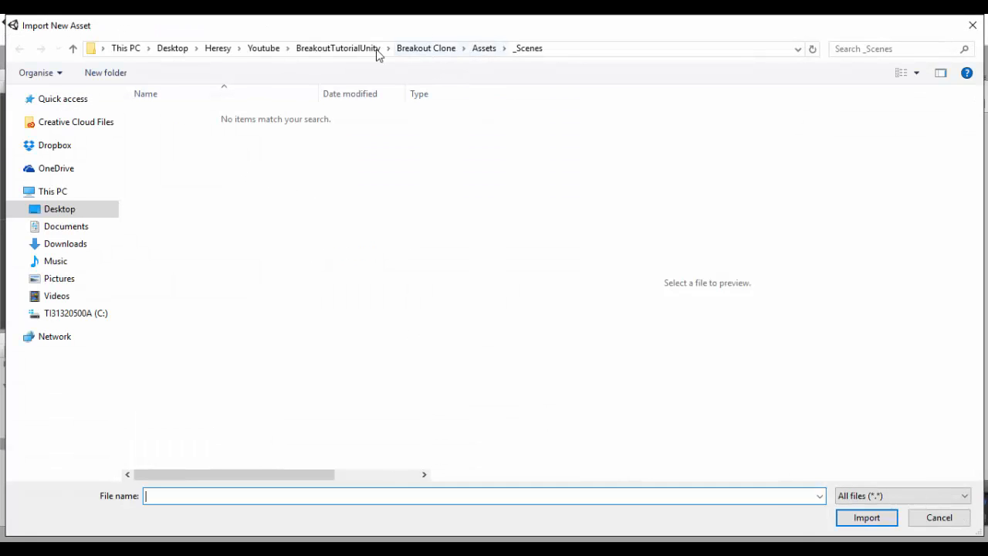
pyautogui.click(486, 49)
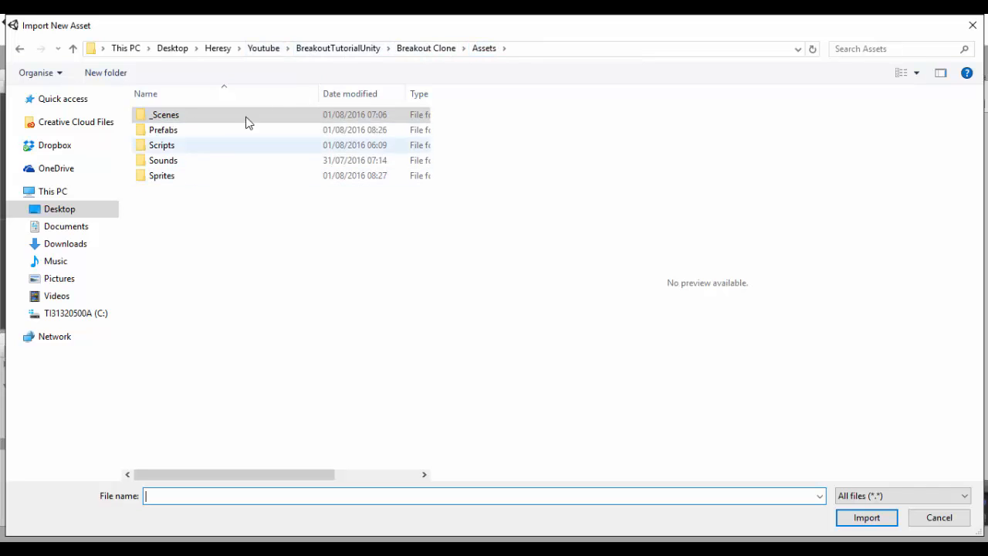
pyautogui.click(417, 50)
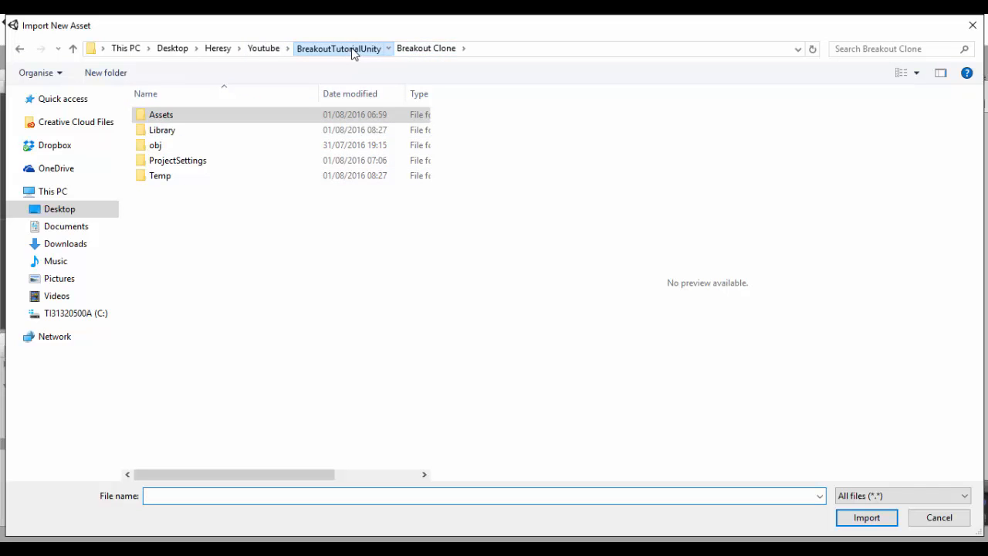
pyautogui.click(353, 49)
pyautogui.doubleClick(209, 115)
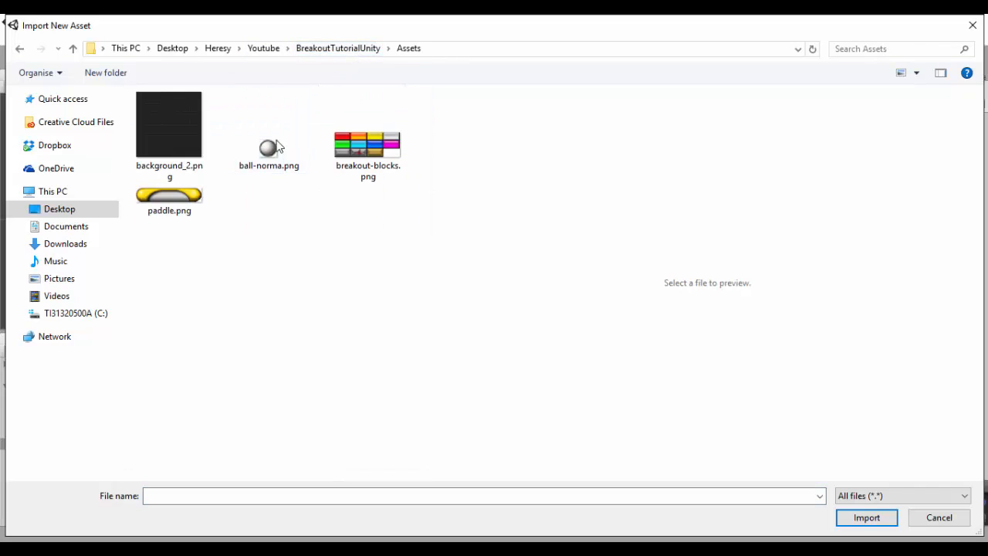
pyautogui.click(169, 136)
pyautogui.click(847, 524)
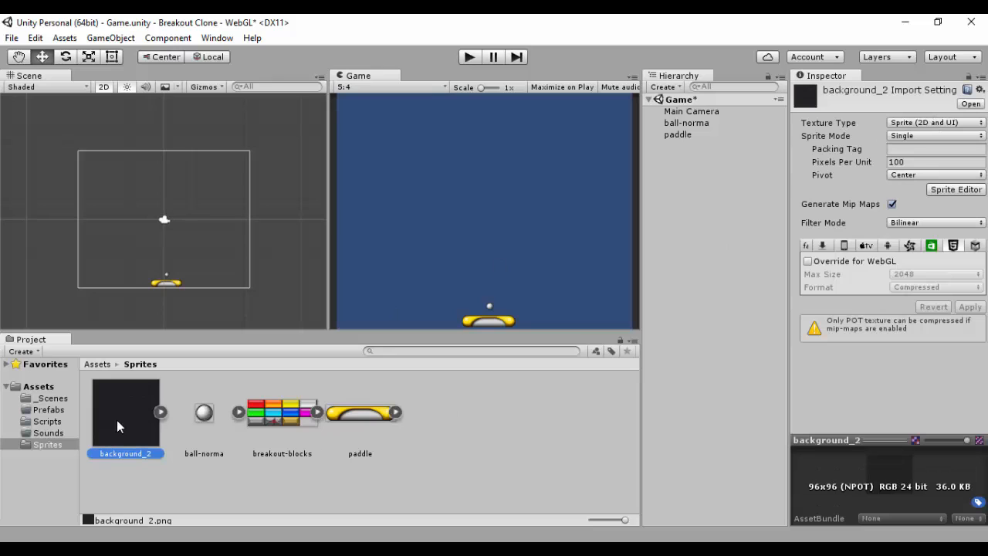
pyautogui.moveTo(116, 420); pyautogui.dragTo(164, 223)
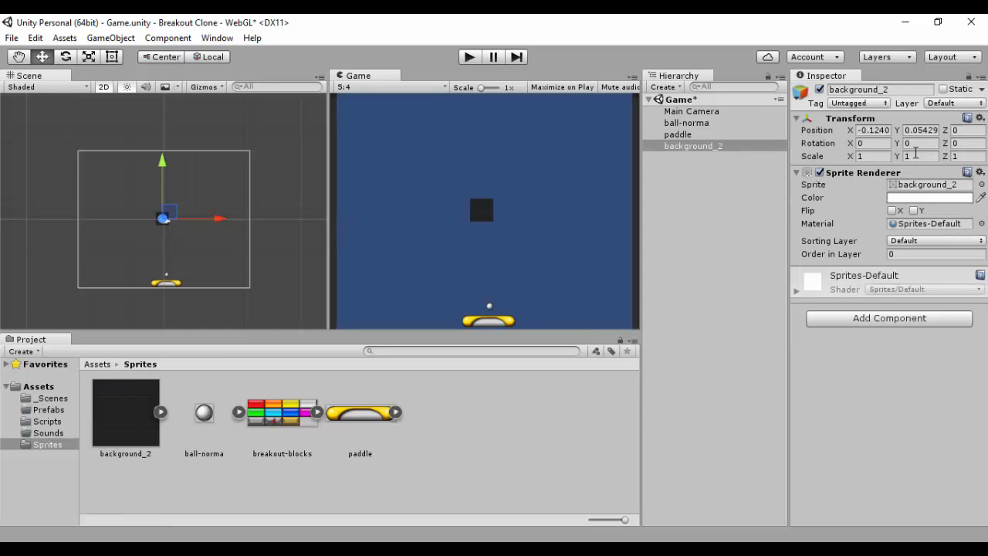
# Step: Center the background object at X 0 and Y 0 position
pyautogui.click(872, 130)
pyautogui.write('0')
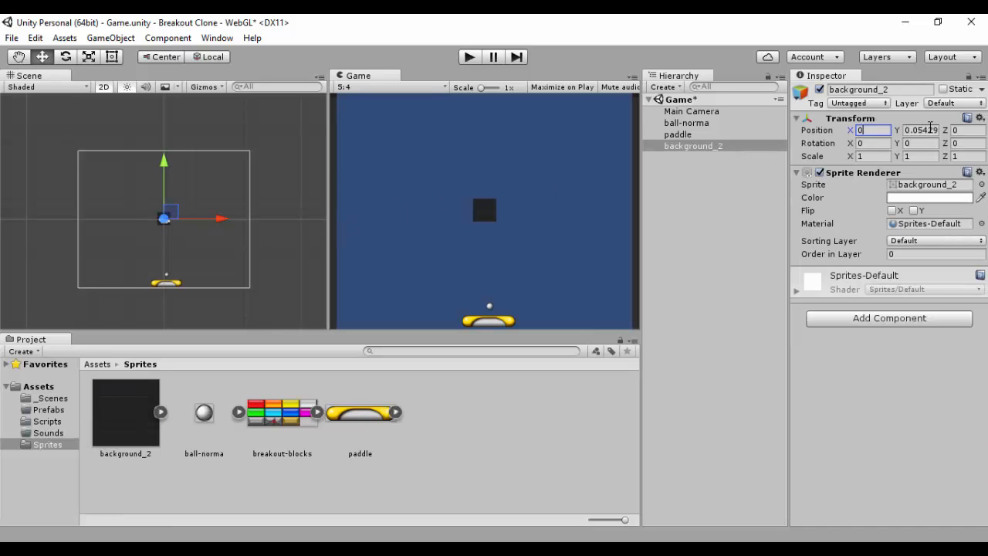
pyautogui.click(920, 130)
pyautogui.write('0')
# Step: Set the background_2 sprite's Pixels Per Unit to 25 and apply the import settings
pyautogui.click(121, 408)
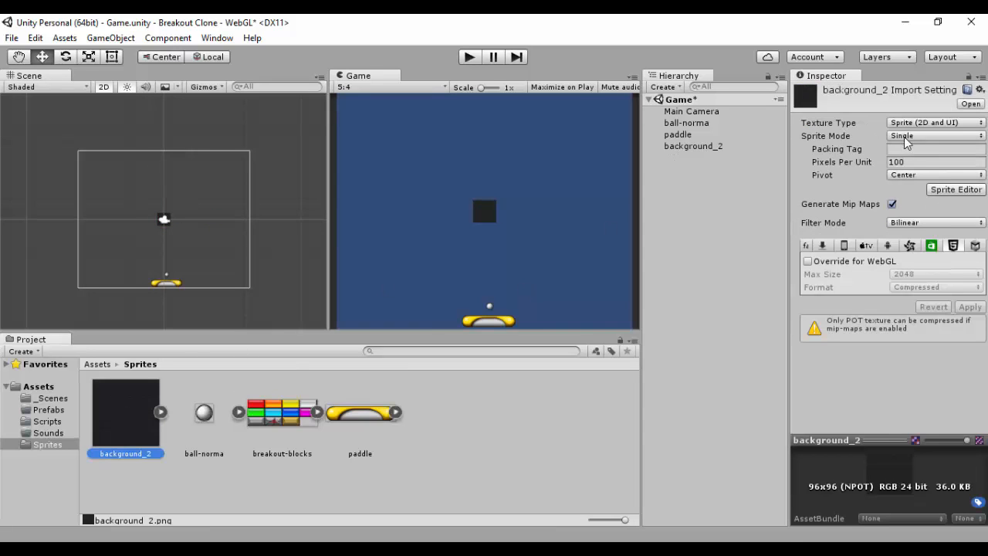
pyautogui.click(913, 158)
pyautogui.write('25')
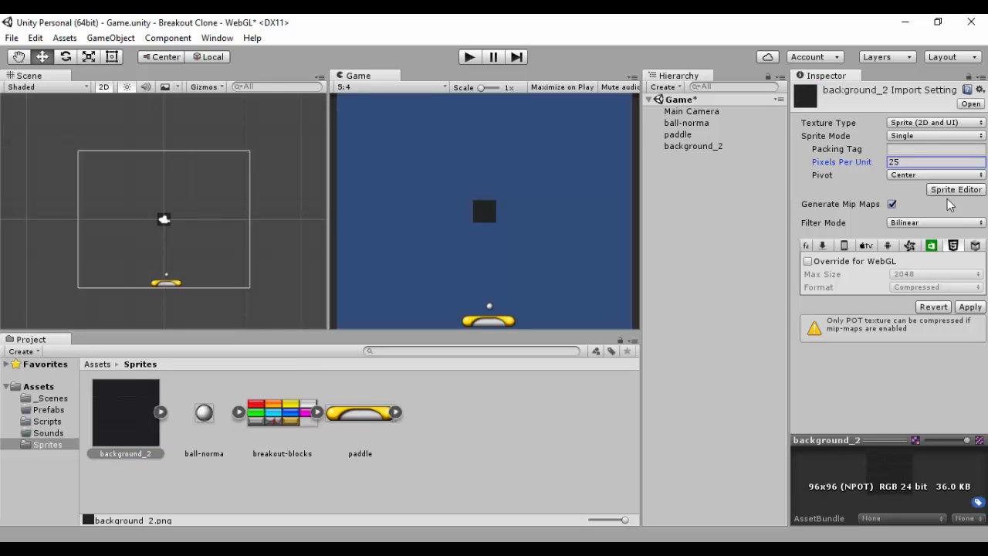
pyautogui.click(970, 307)
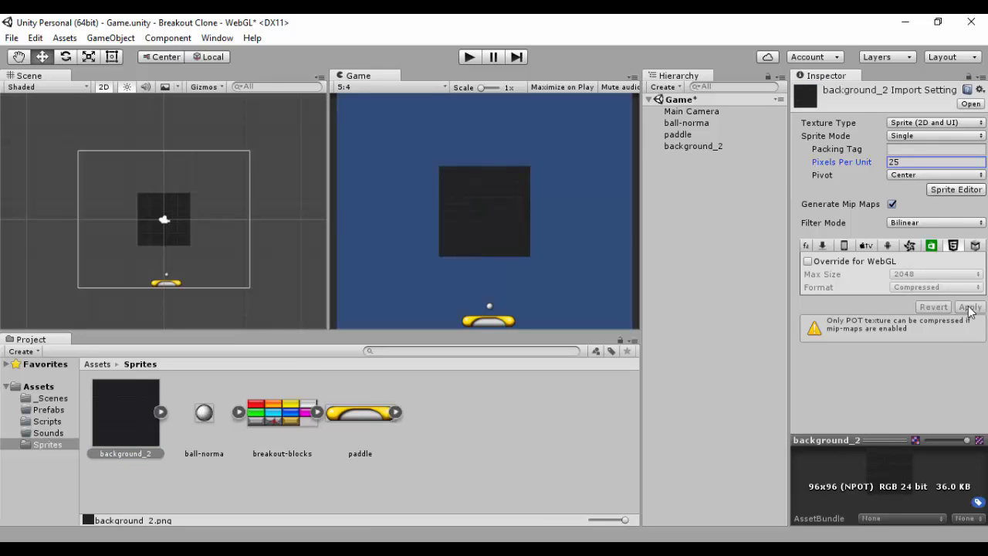
pyautogui.click(185, 217)
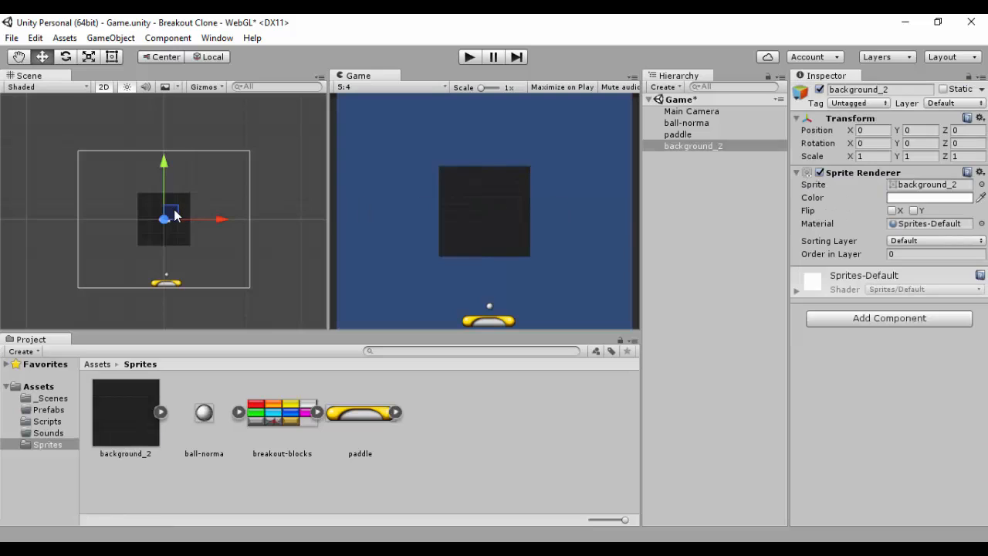
pyautogui.moveTo(175, 214); pyautogui.dragTo(194, 227)
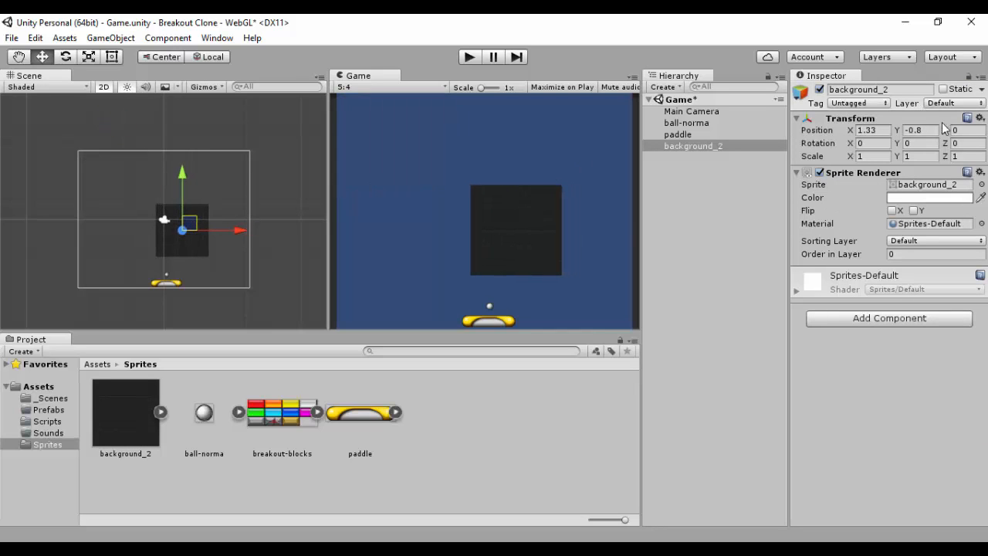
pyautogui.hotkey('ctrl', 'z')
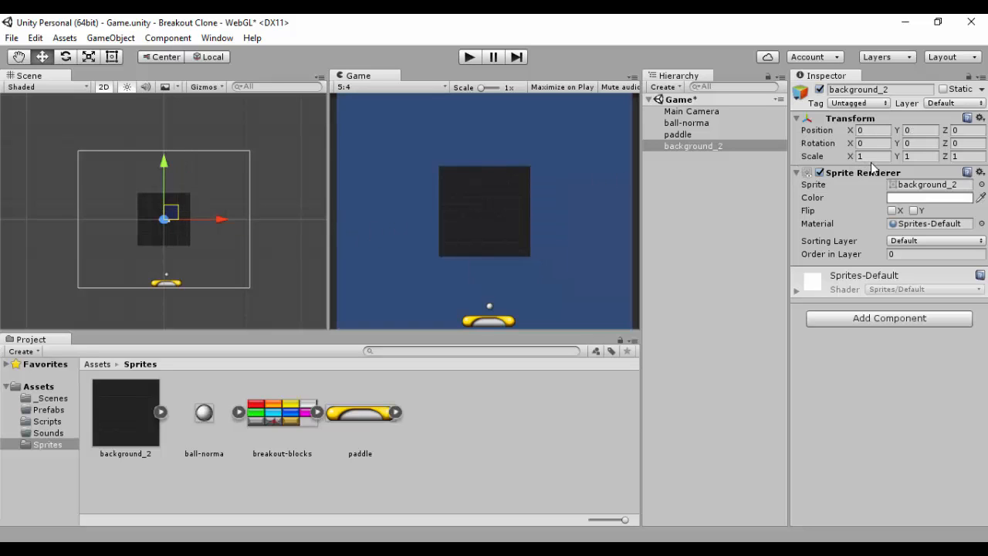
# Step: Scale the background object to 3 on X and Y, keeping Z at 1
pyautogui.click(871, 156)
pyautogui.write('2')
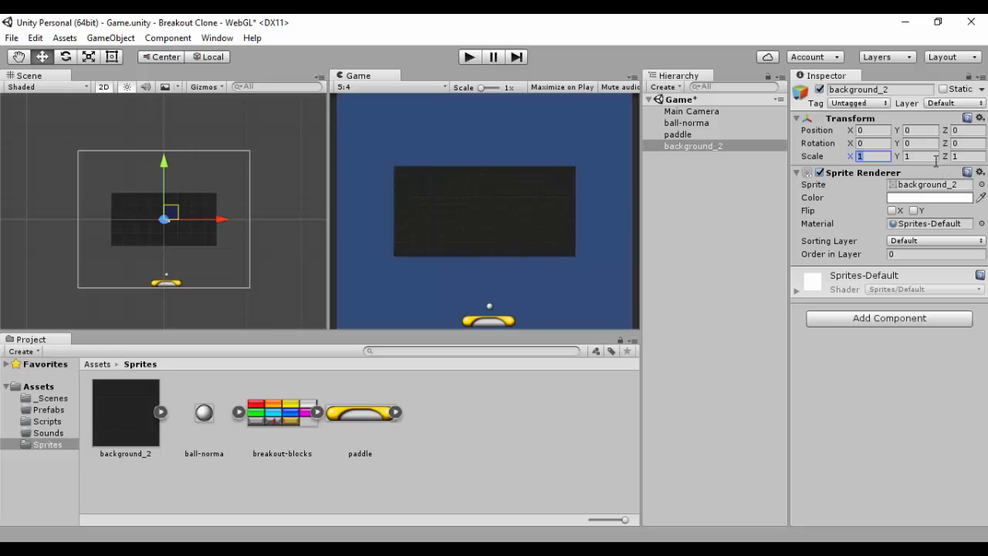
pyautogui.click(921, 158)
pyautogui.write('2')
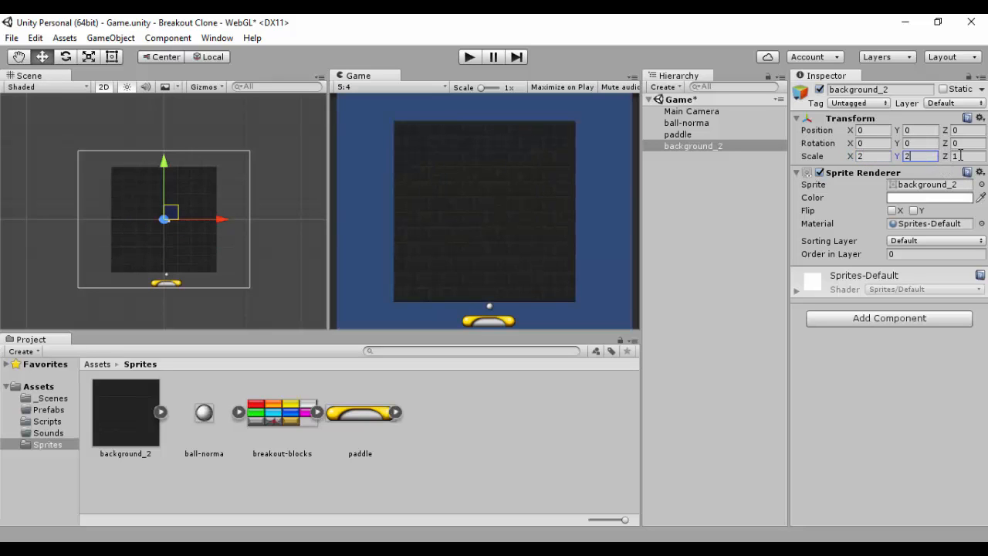
pyautogui.click(963, 157)
pyautogui.write('21')
pyautogui.press('BackSpace')
pyautogui.press('BackSpace')
pyautogui.write('1')
pyautogui.click(872, 157)
pyautogui.write('3')
pyautogui.click(921, 157)
pyautogui.write('3')
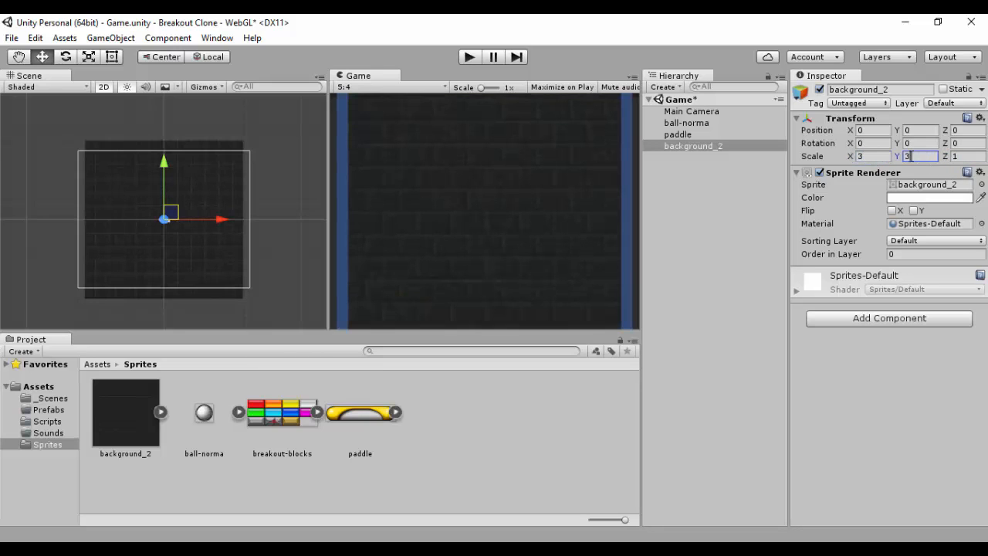
# Step: Adjust the background's X scale to 3.3
pyautogui.click(872, 157)
pyautogui.write('3.2')
pyautogui.click(915, 156)
pyautogui.press('BackSpace')
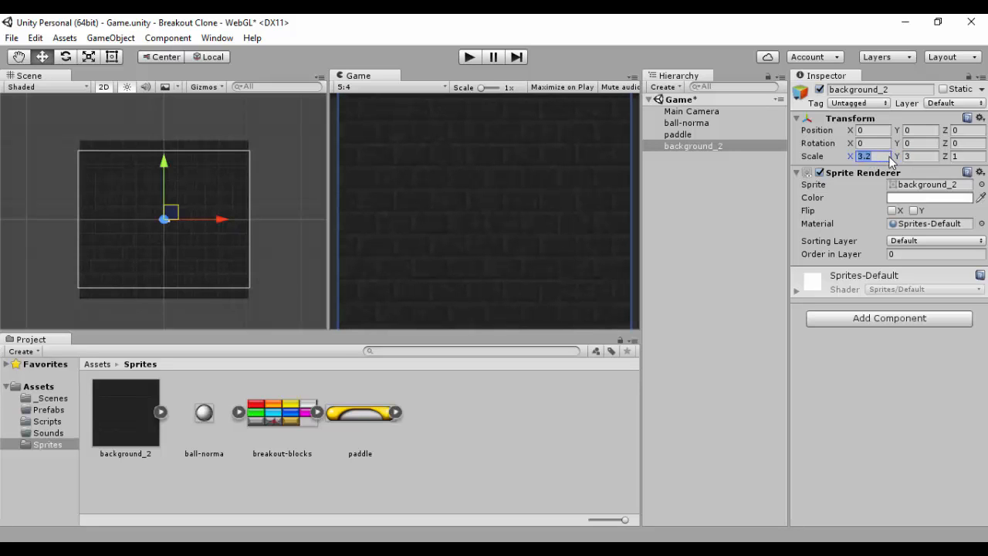
pyautogui.write('3')
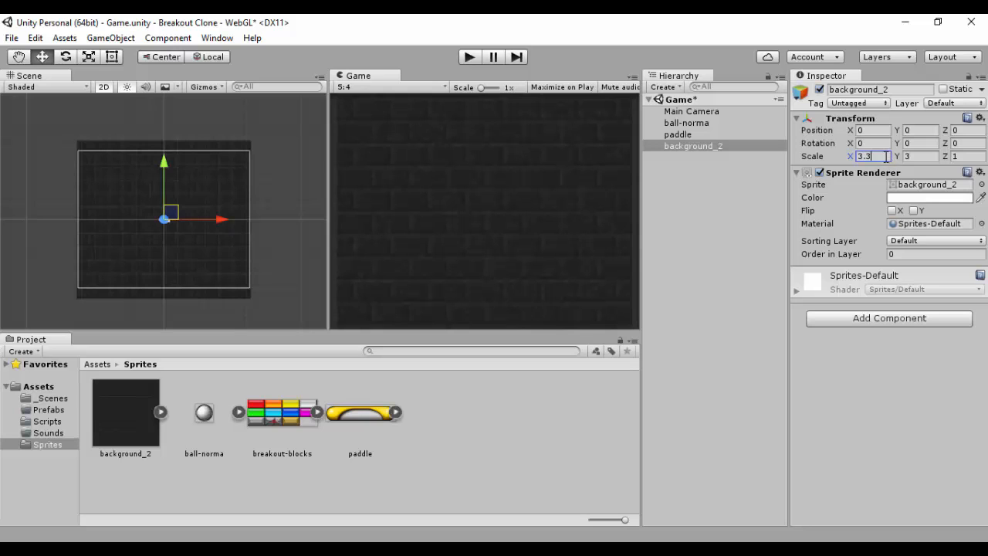
# Step: Run the game in Play mode to preview the background, then stop it
pyautogui.click(468, 56)
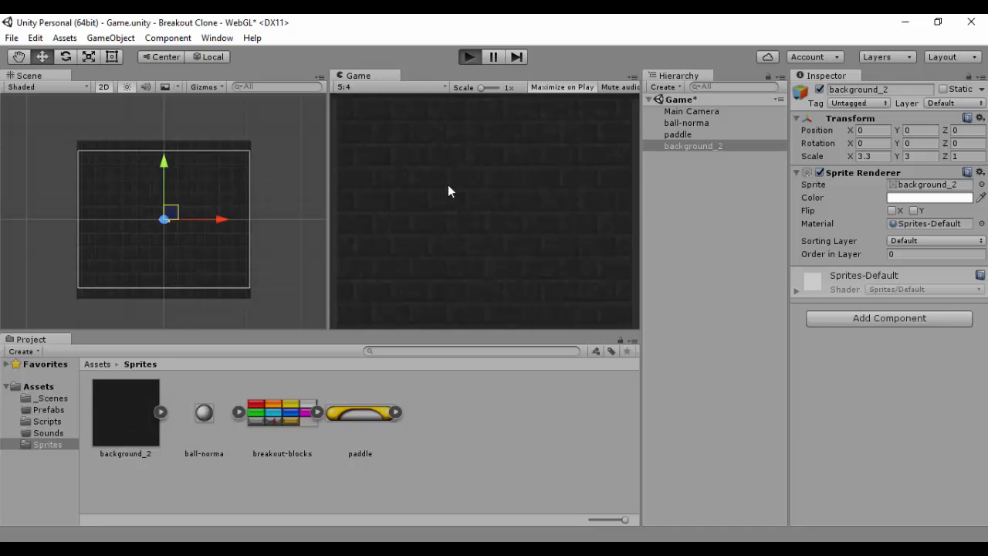
pyautogui.click(469, 58)
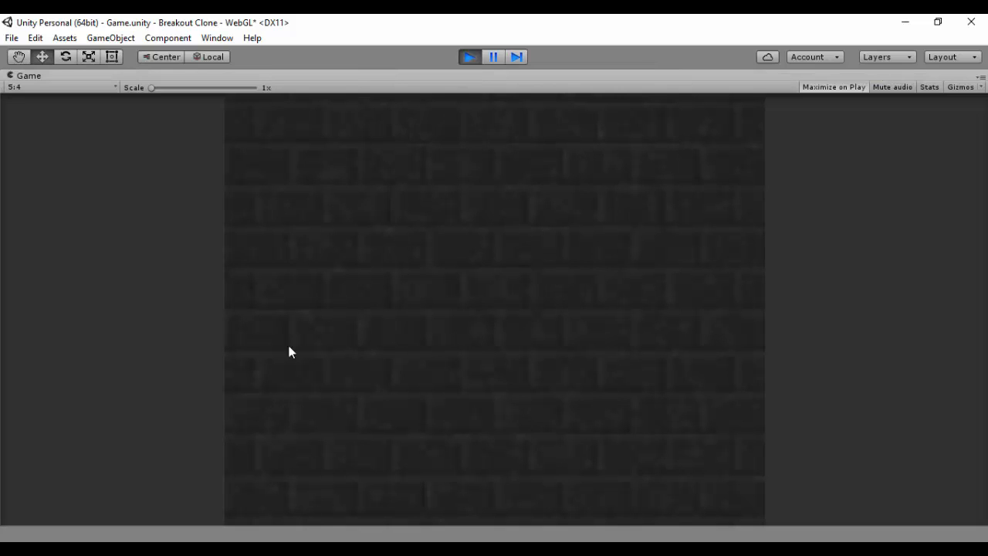
pyautogui.click(471, 58)
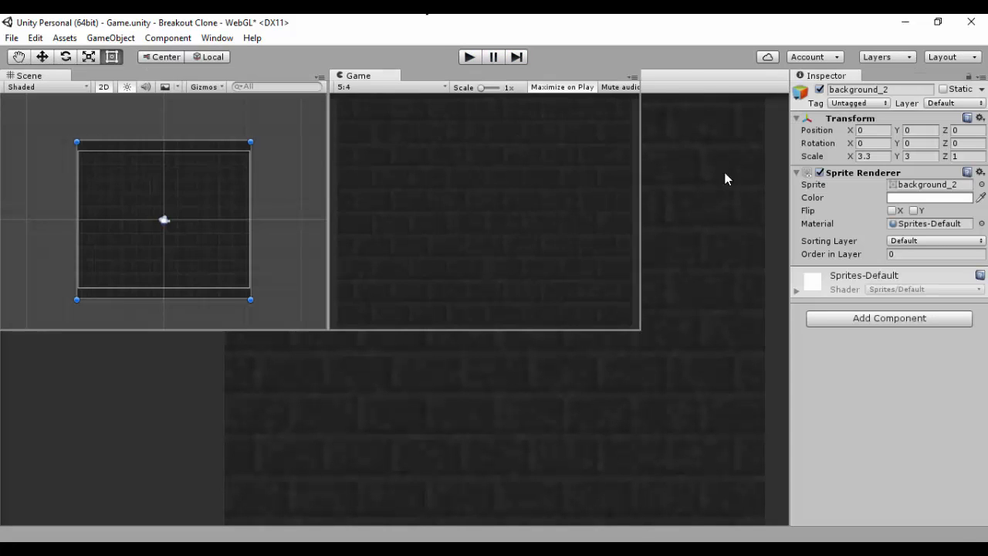
pyautogui.click(733, 149)
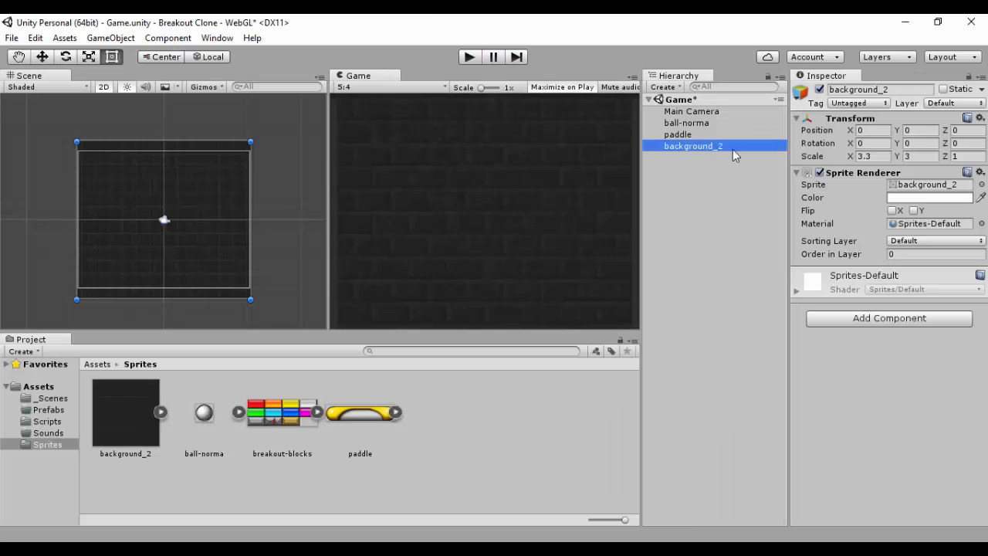
# Step: Set the background_2 sprite's Filter Mode to Point (no filter) and apply
pyautogui.click(872, 156)
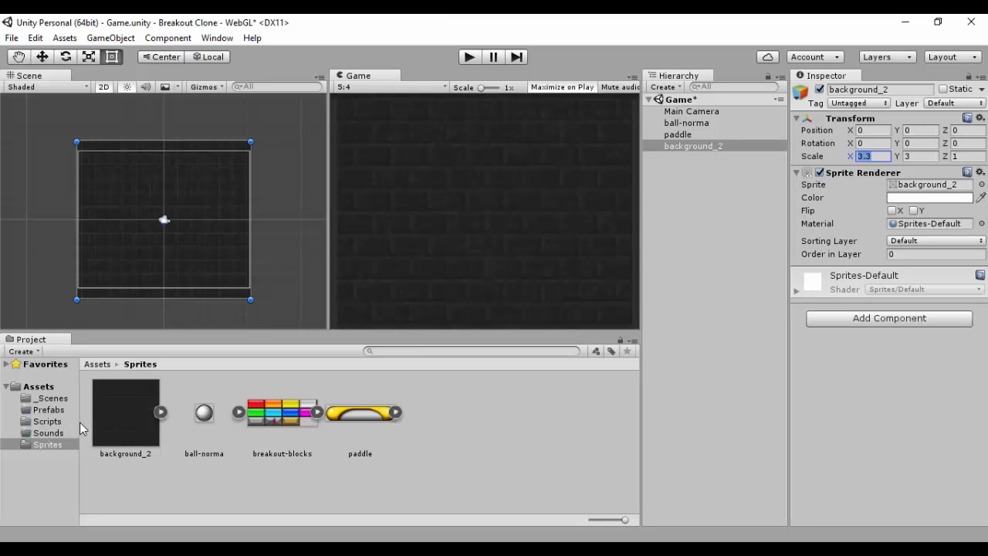
pyautogui.click(124, 417)
pyautogui.click(911, 161)
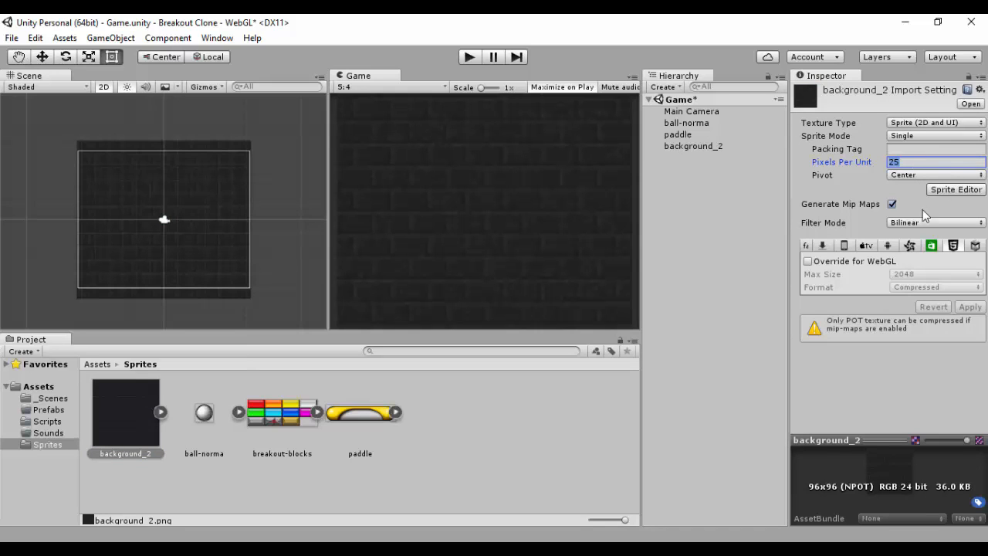
pyautogui.click(916, 223)
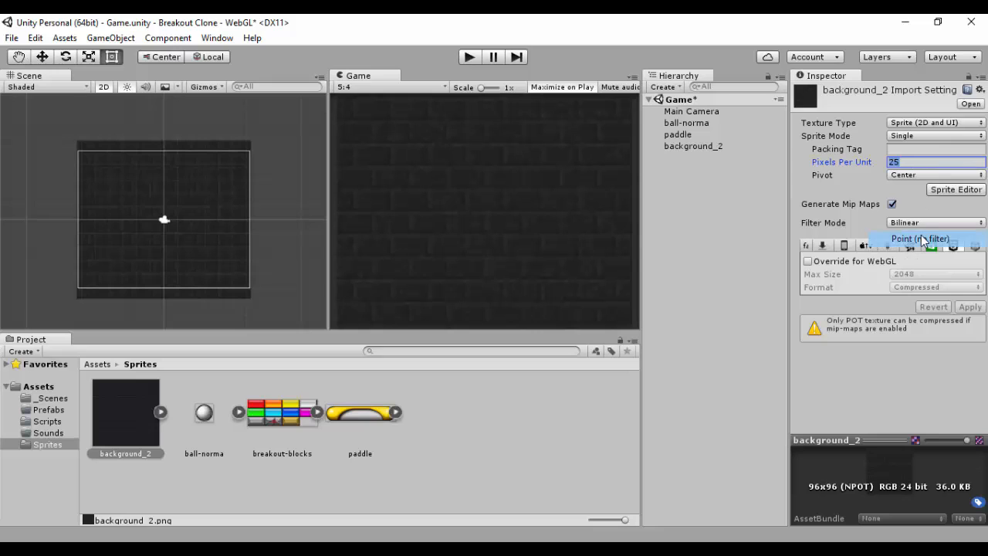
pyautogui.click(923, 237)
pyautogui.click(970, 307)
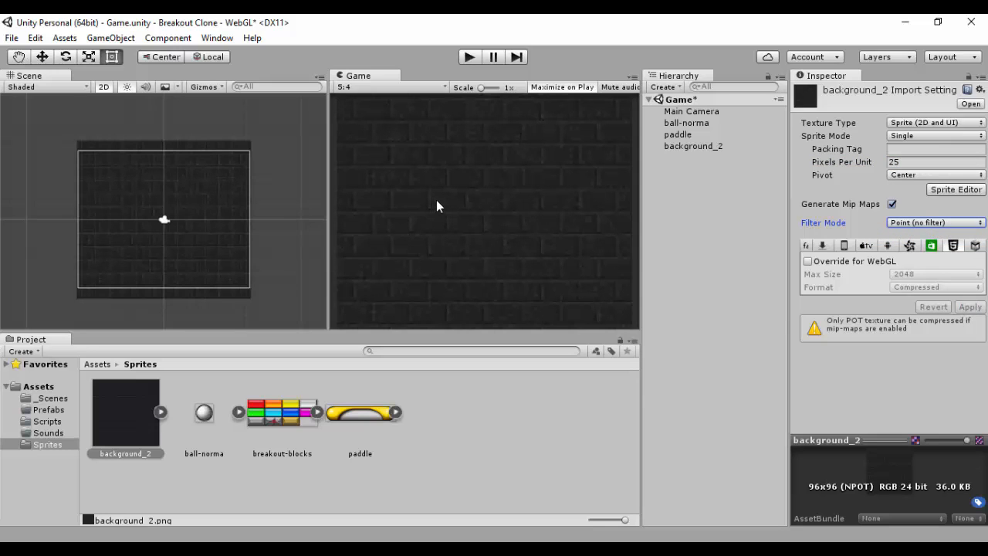
# Step: Compare the paddle and background import settings and their objects in the hierarchy
pyautogui.click(347, 420)
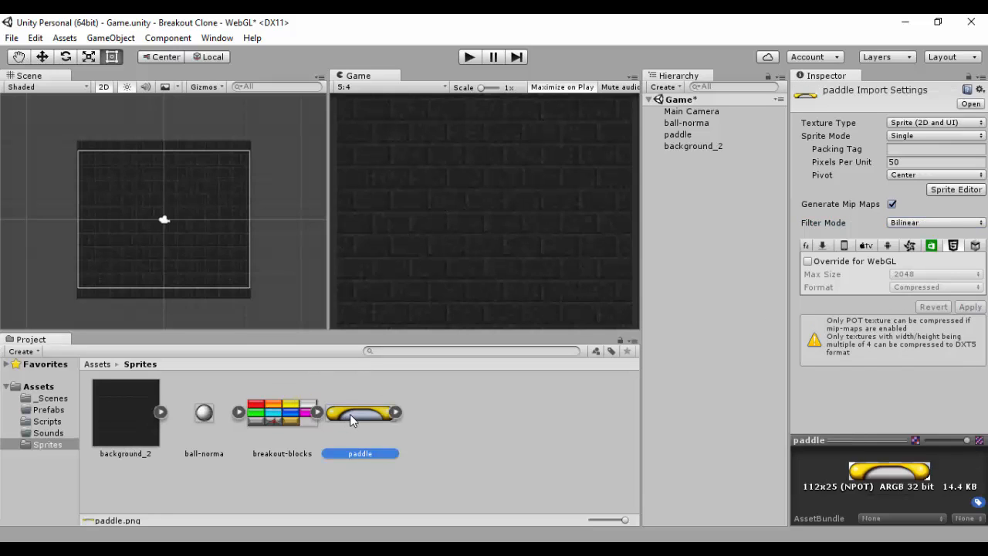
pyautogui.click(139, 408)
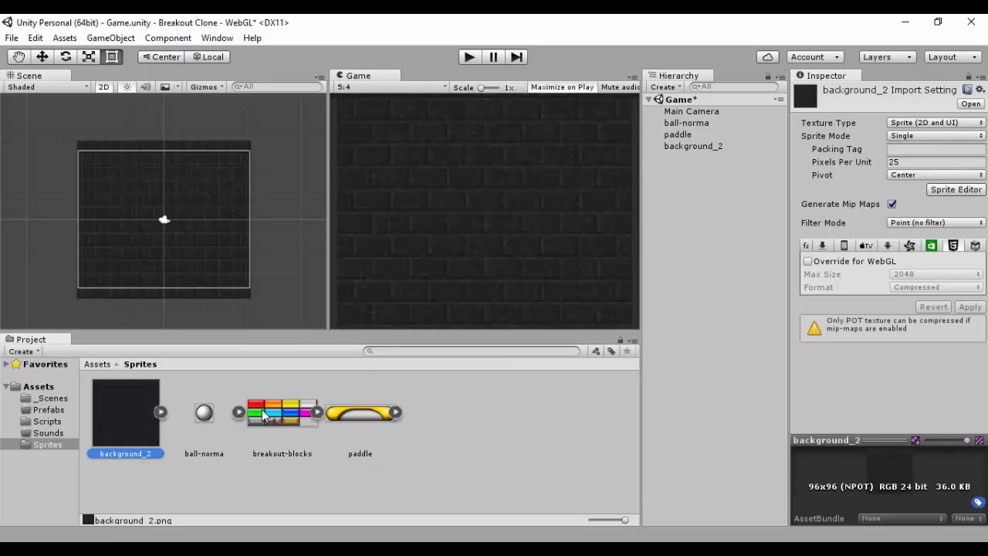
pyautogui.click(685, 147)
pyautogui.click(683, 135)
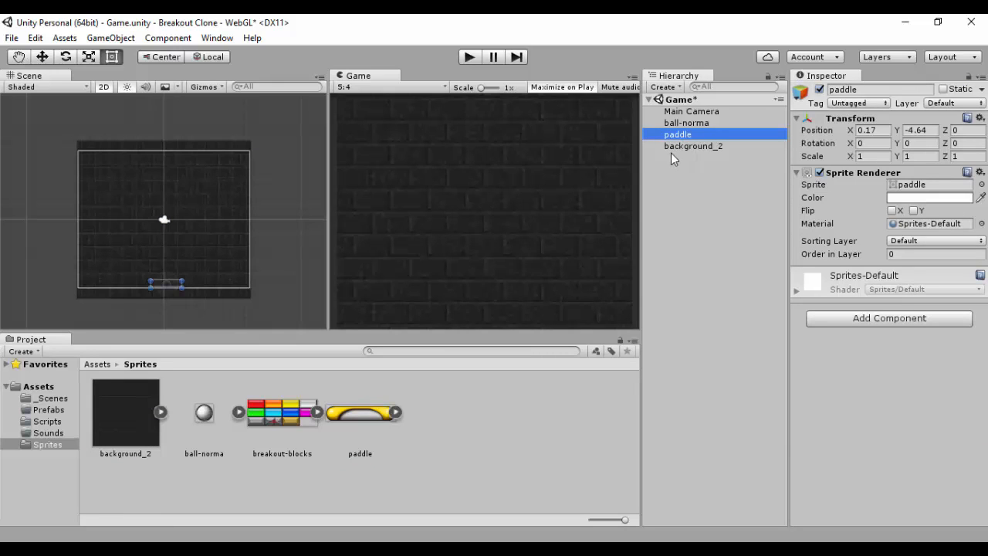
pyautogui.click(691, 147)
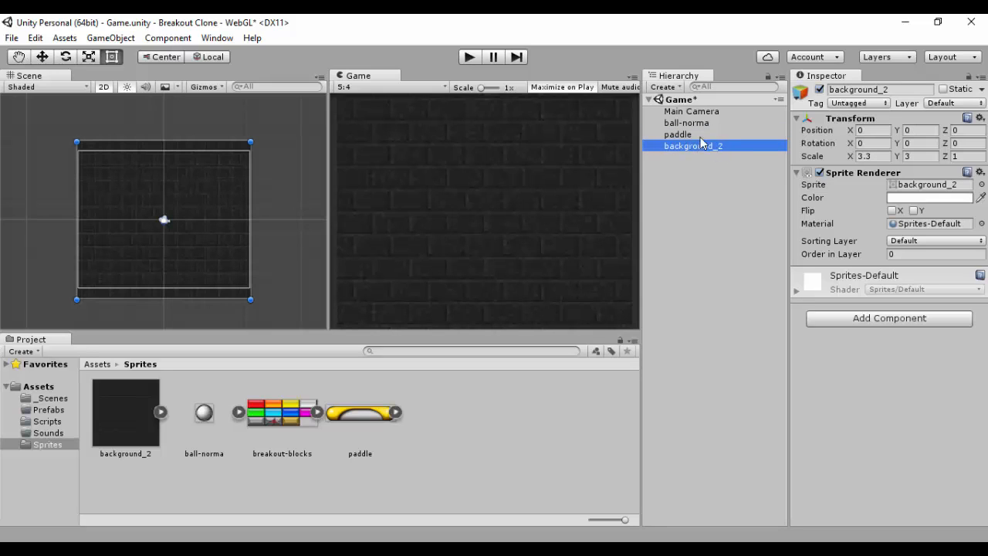
pyautogui.click(693, 136)
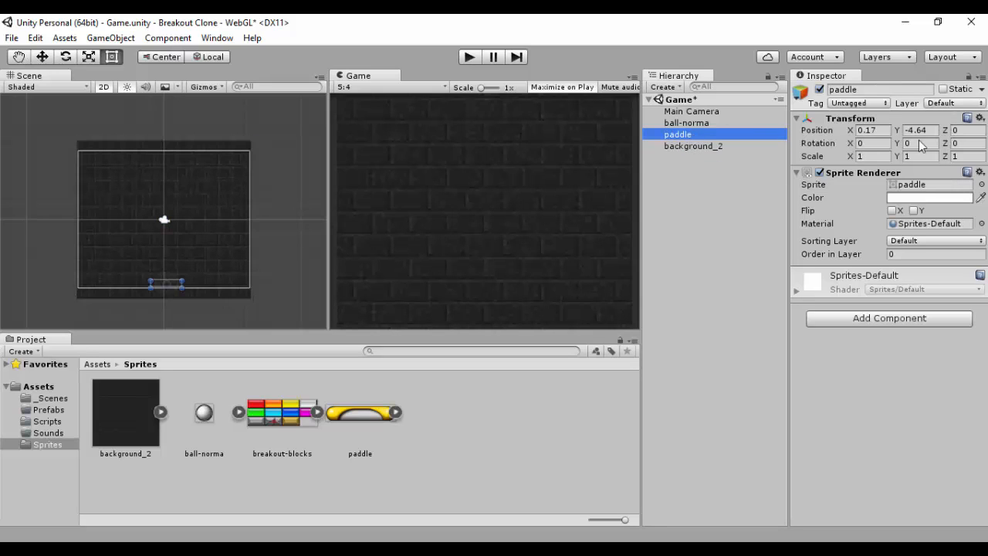
# Step: Try bringing the paddle in front of the background with a Z position of -1
pyautogui.click(961, 129)
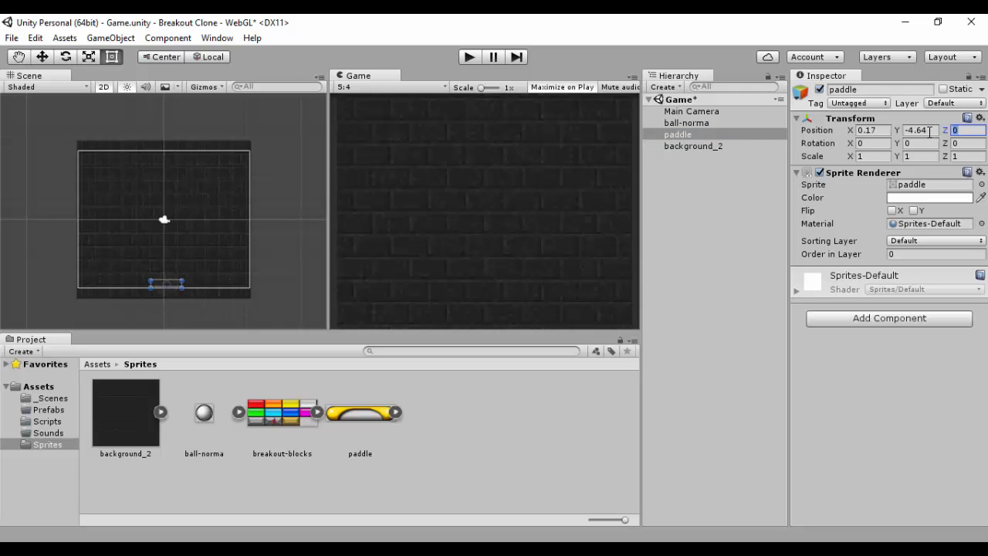
pyautogui.write('1')
pyautogui.press('Return')
pyautogui.write('-1')
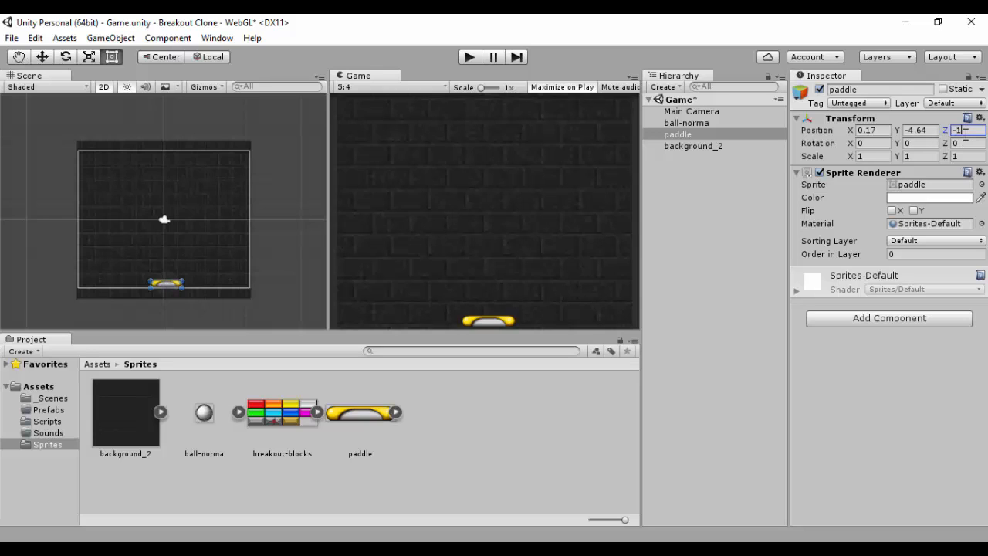
pyautogui.press('BackSpace')
pyautogui.write('0')
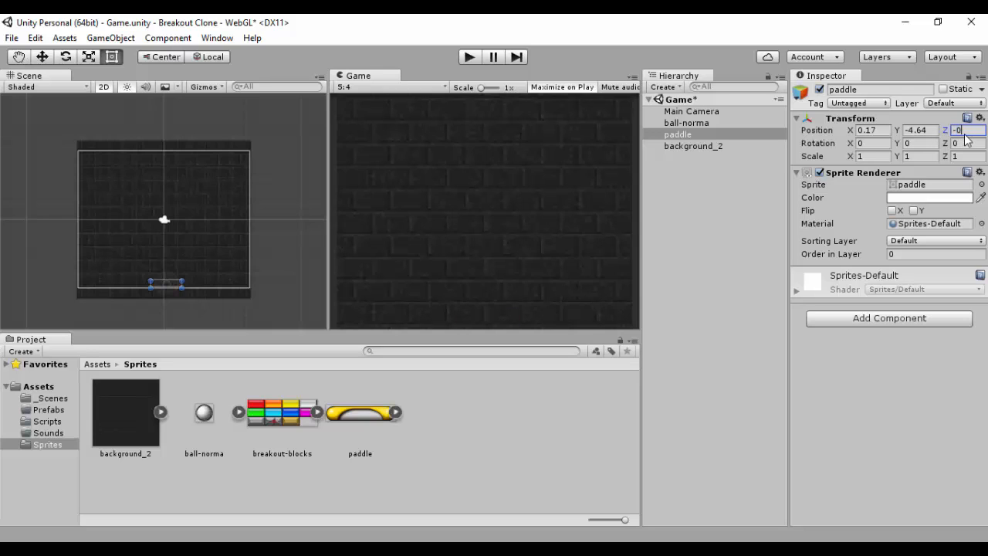
pyautogui.press('BackSpace')
pyautogui.press('BackSpace')
pyautogui.write('0')
pyautogui.click(694, 145)
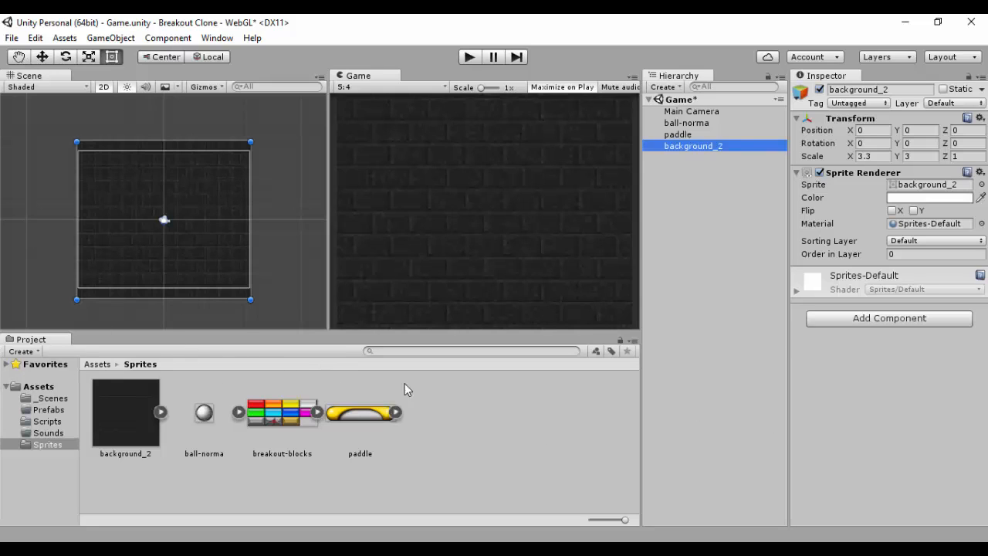
pyautogui.click(901, 255)
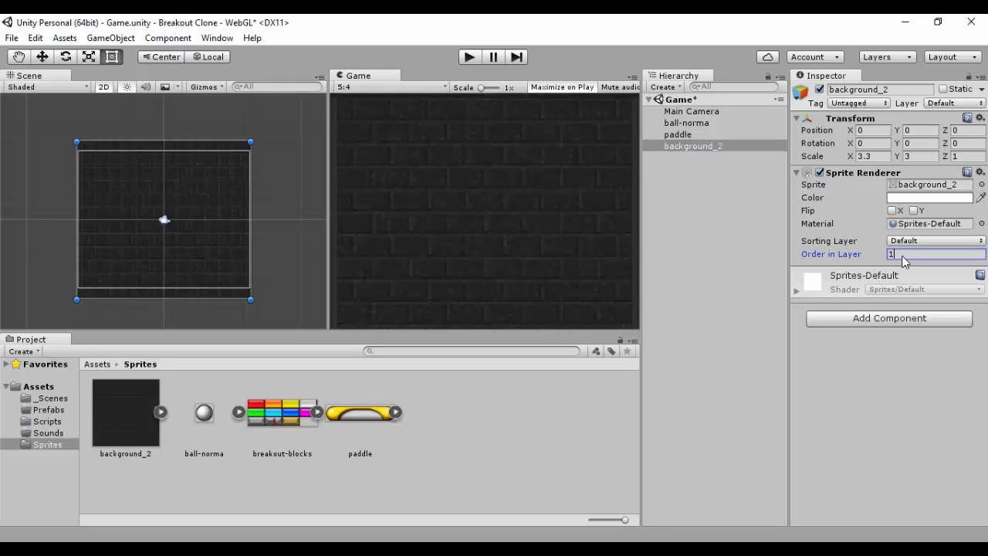
pyautogui.write('1')
pyautogui.press('BackSpace')
pyautogui.write('0')
# Step: Set the paddle's Order in Layer to 1
pyautogui.click(707, 134)
pyautogui.click(902, 253)
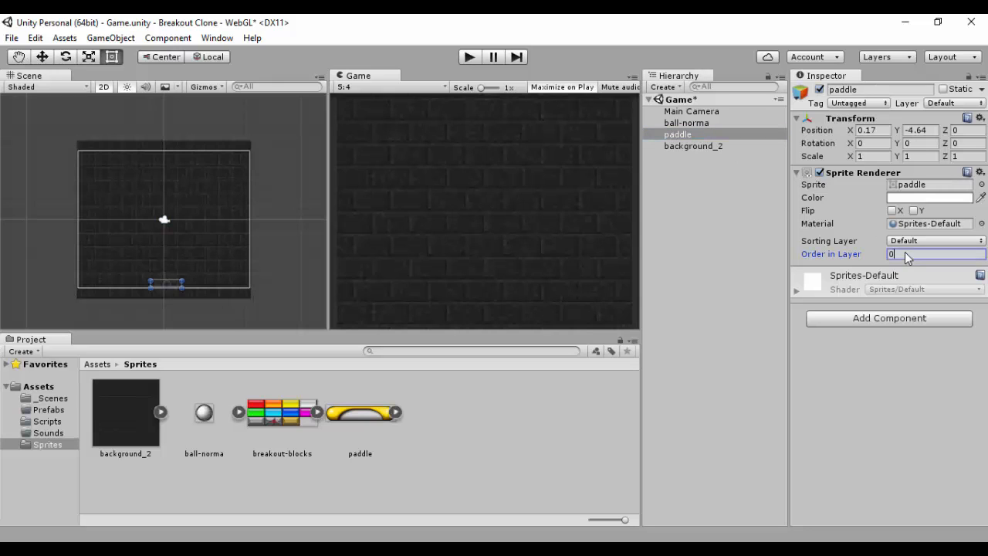
pyautogui.write('1')
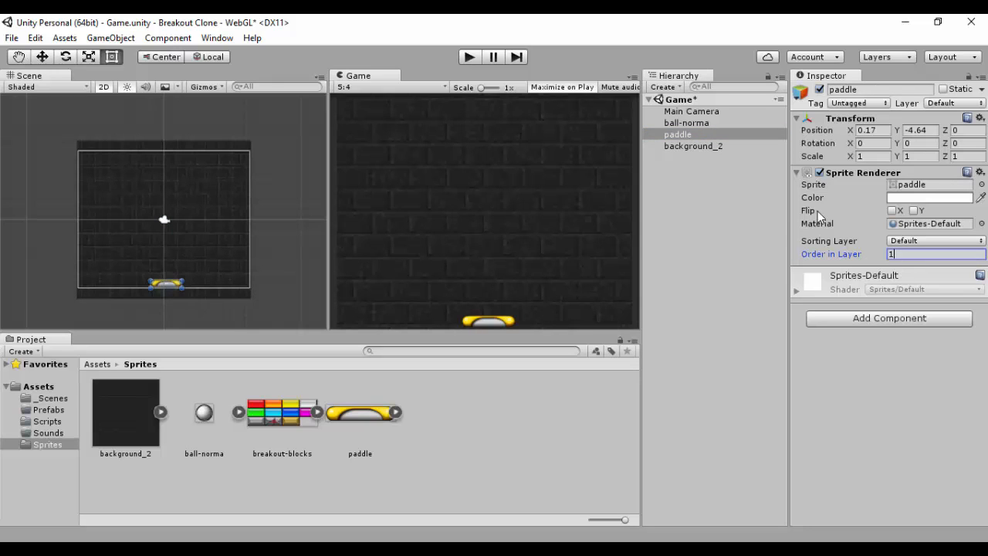
# Step: Compare the background and paddle Order in Layer settings by selecting each object
pyautogui.click(685, 147)
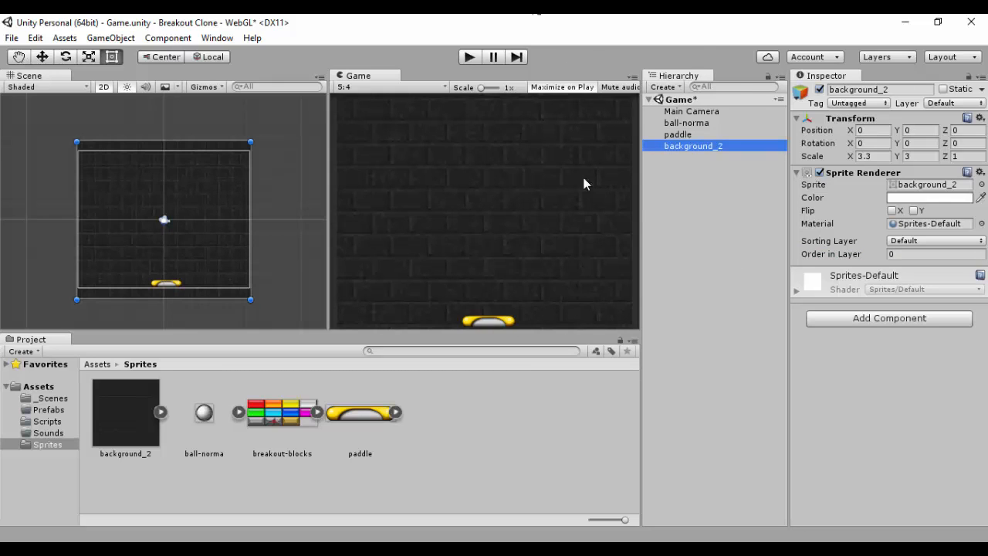
pyautogui.click(682, 136)
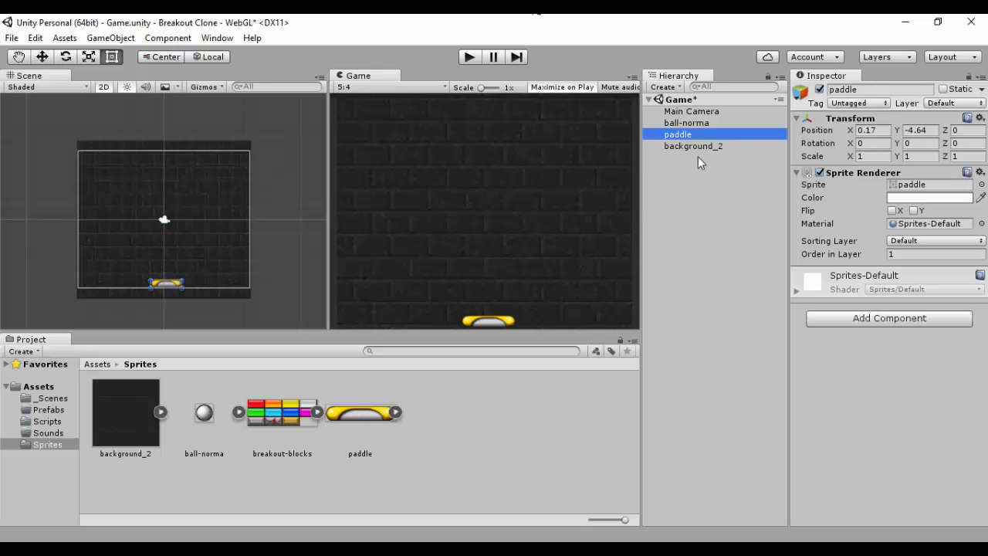
pyautogui.click(698, 147)
pyautogui.click(680, 135)
pyautogui.click(701, 147)
pyautogui.click(679, 124)
pyautogui.click(680, 135)
pyautogui.click(688, 147)
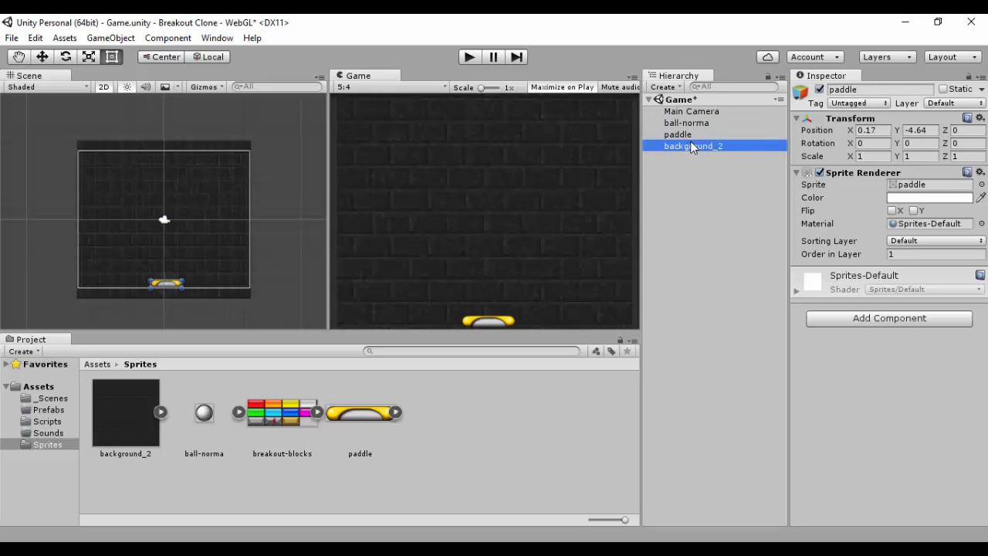
# Step: Set the ball's Order in Layer to 1
pyautogui.click(704, 124)
pyautogui.click(905, 255)
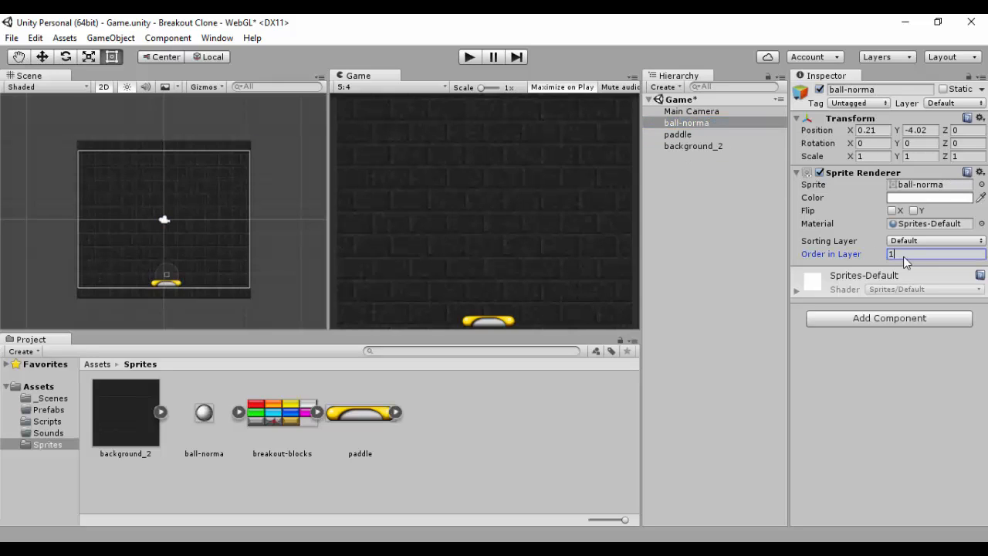
pyautogui.click(718, 205)
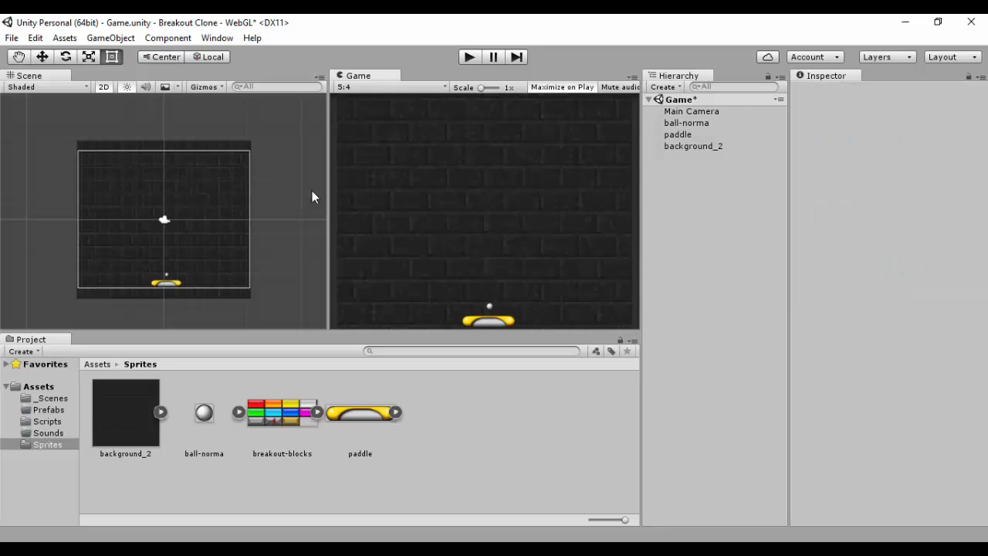
# Step: Shrink the background from its top edge to a Y scale of about 2.94
pyautogui.click(198, 140)
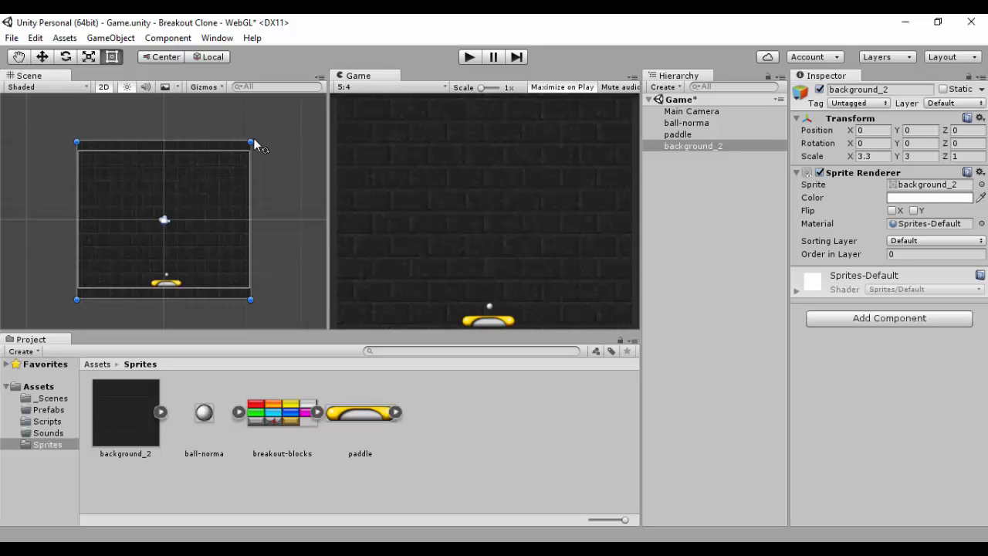
pyautogui.moveTo(252, 145); pyautogui.dragTo(251, 141)
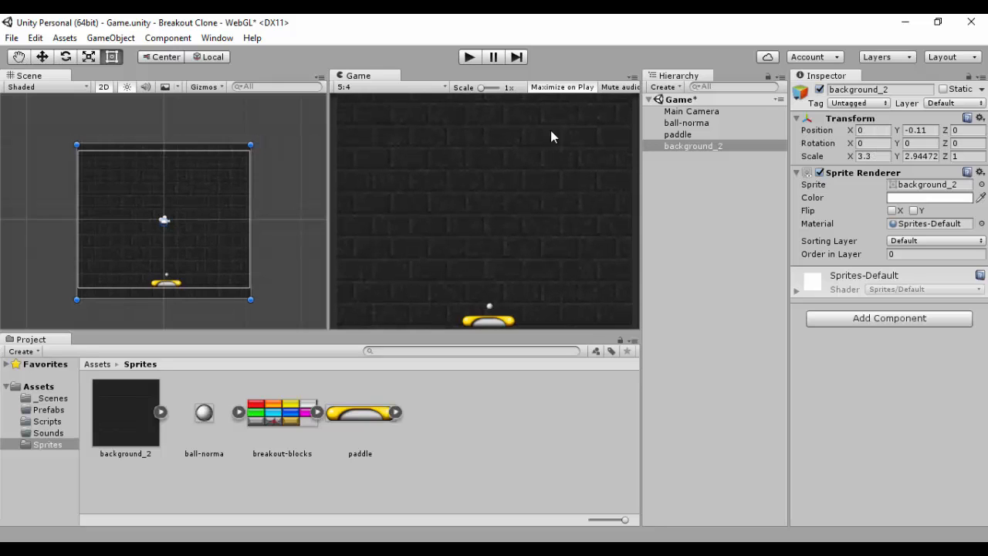
pyautogui.click(674, 137)
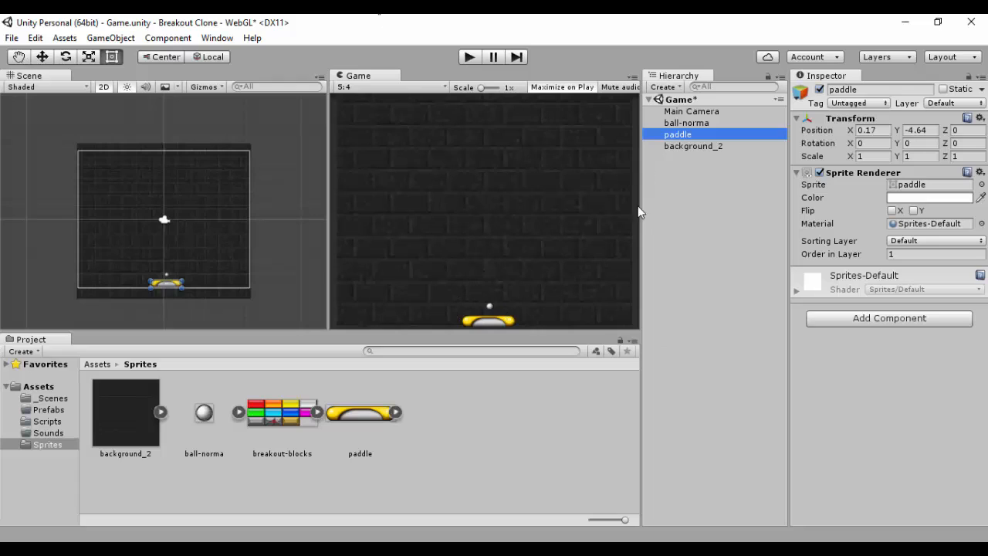
pyautogui.click(700, 197)
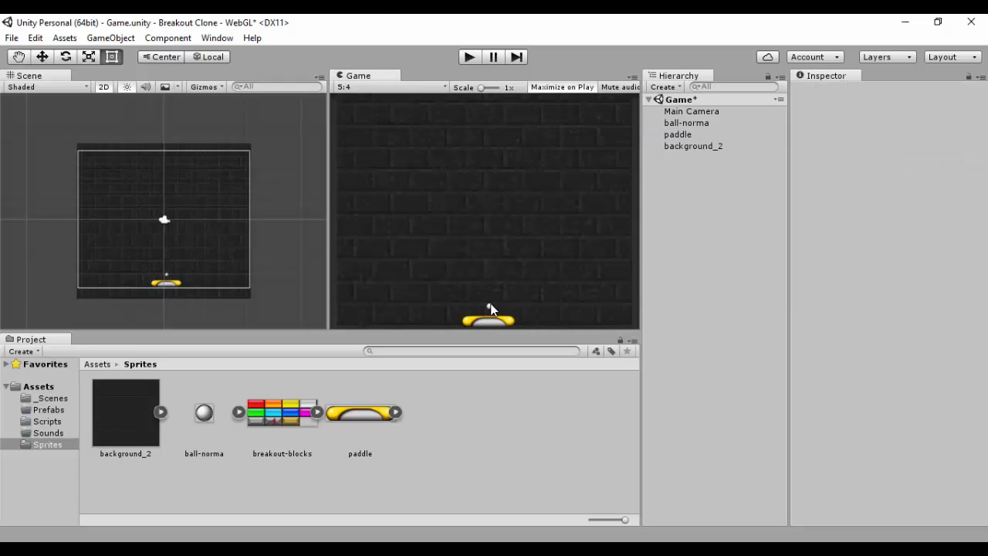
# Step: Move the ball upward to a Y position of about -2.69
pyautogui.click(166, 276)
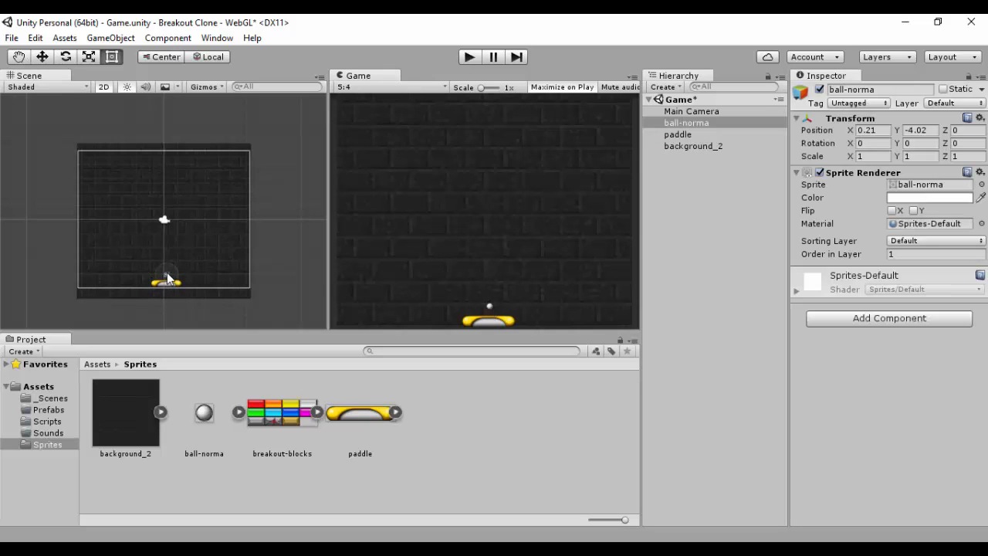
pyautogui.click(42, 56)
pyautogui.moveTo(169, 220)
pyautogui.mouseDown()
pyautogui.moveTo(165, 187)
pyautogui.moveTo(161, 224)
pyautogui.moveTo(159, 113)
pyautogui.moveTo(160, 225)
pyautogui.mouseUp()
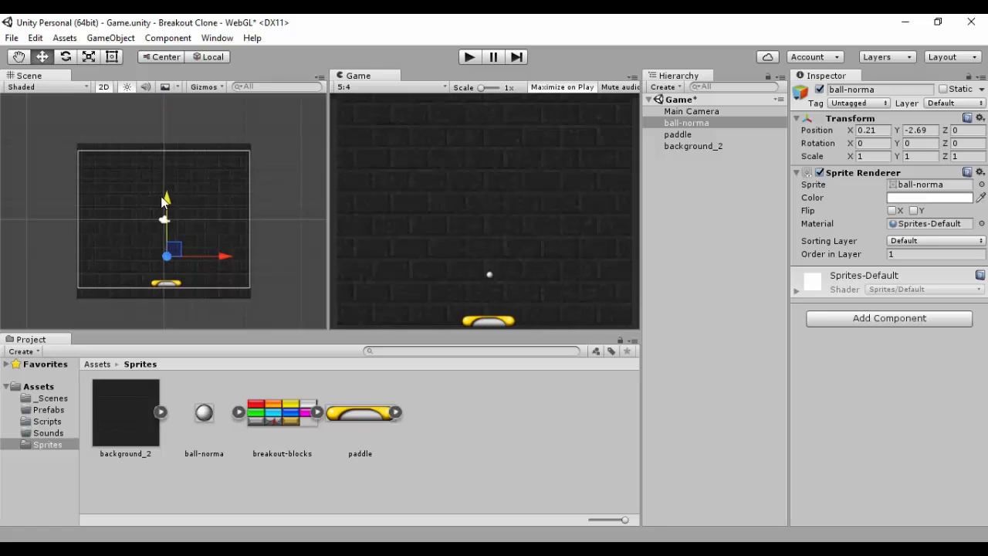
# Step: Add a Box Collider 2D component to the paddle
pyautogui.click(695, 148)
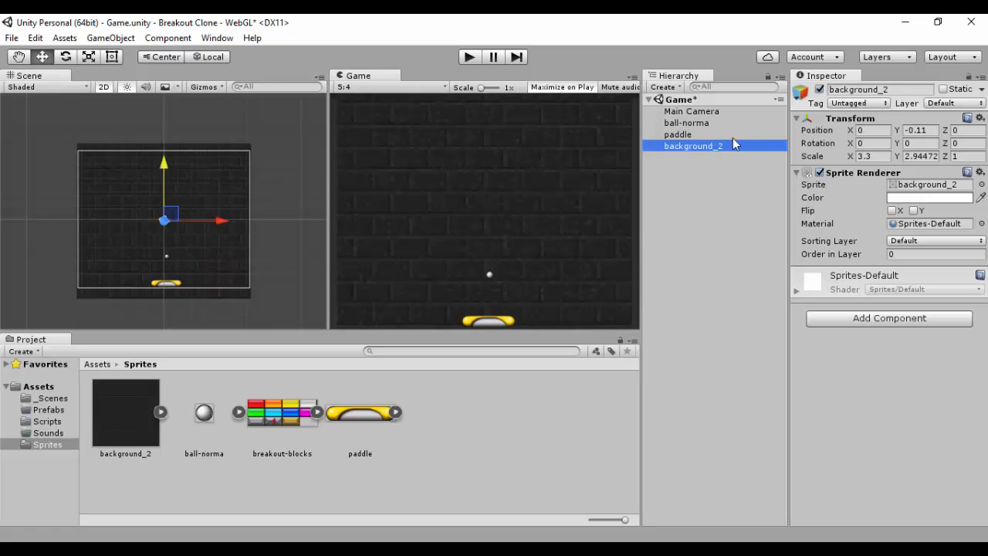
pyautogui.click(681, 136)
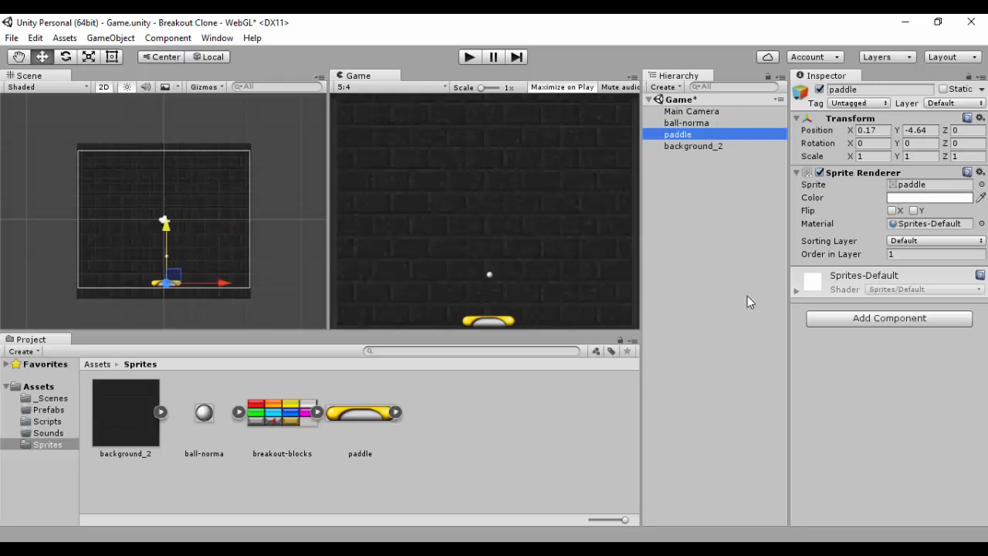
pyautogui.click(823, 318)
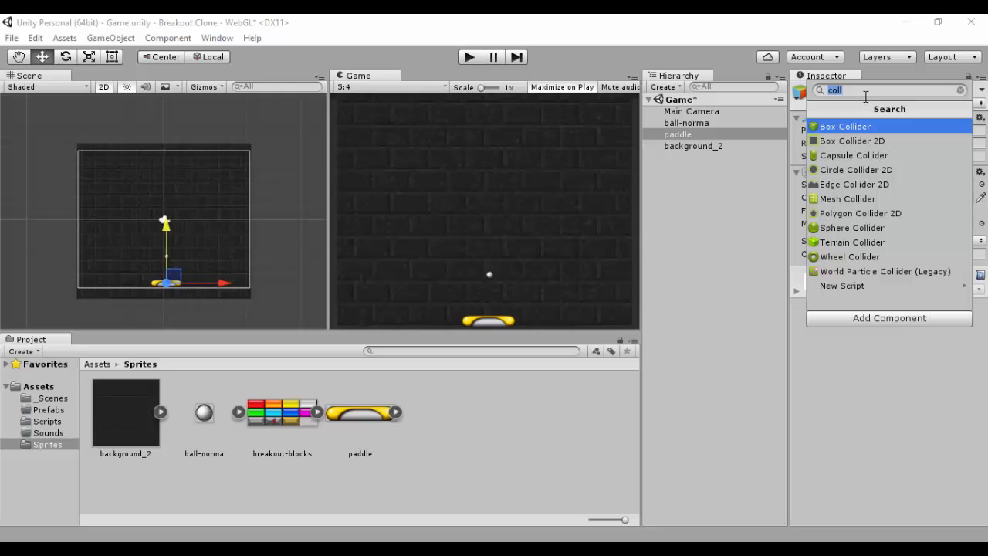
pyautogui.press('BackSpace')
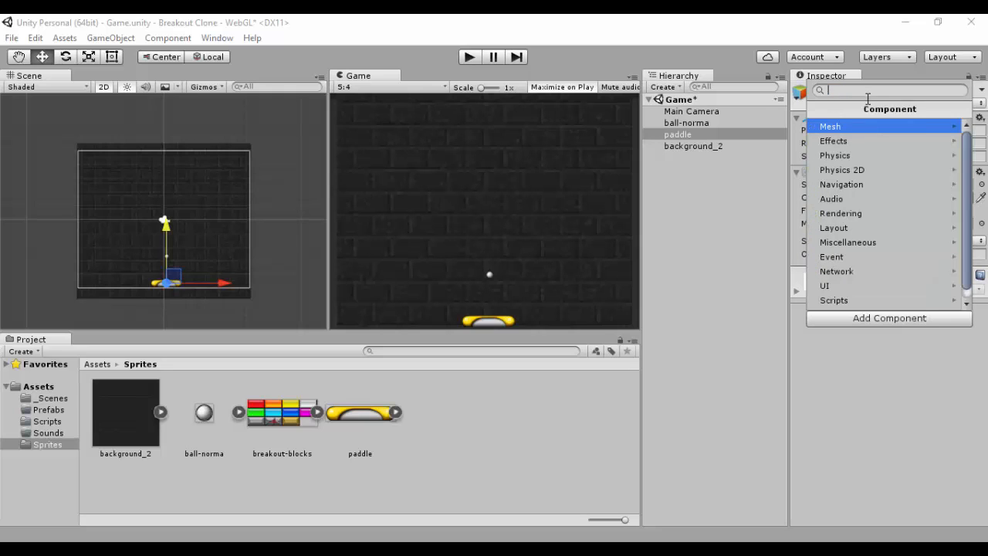
pyautogui.click(861, 169)
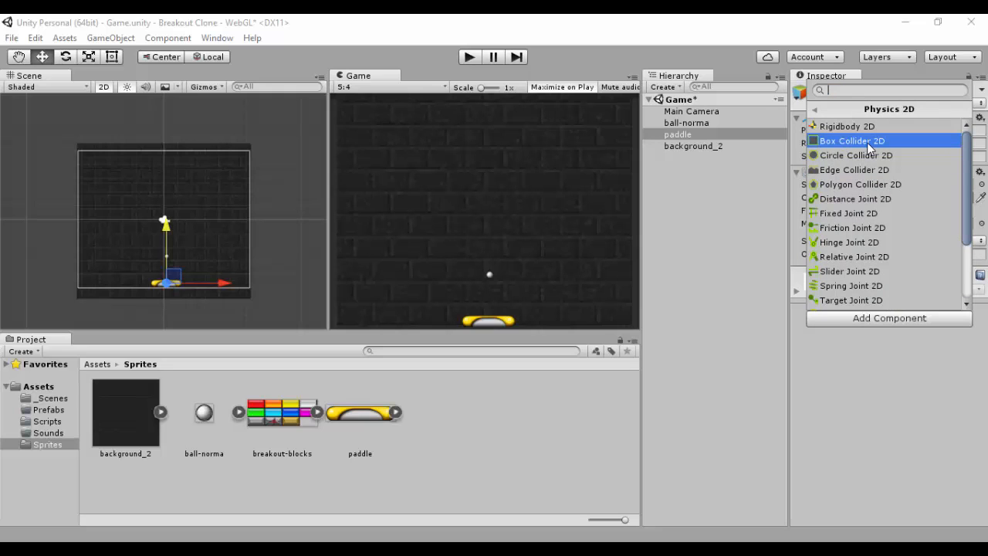
pyautogui.click(867, 142)
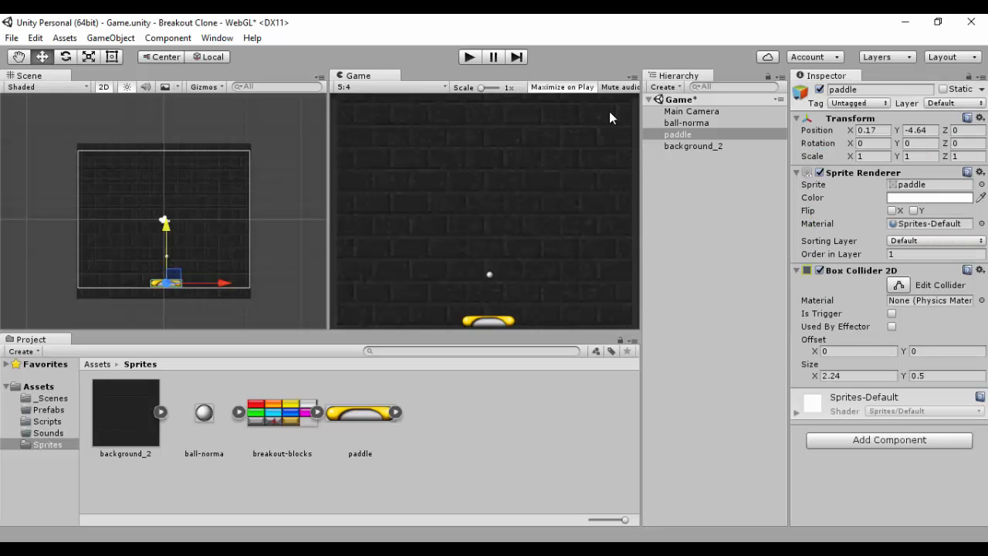
# Step: Enlarge the scene view on the paddle and try pulling the box collider's side edges inward
pyautogui.moveTo(327, 112); pyautogui.dragTo(568, 138)
pyautogui.scroll(2, 372, 250)
pyautogui.moveTo(375, 249); pyautogui.dragTo(423, 106, button='middle')
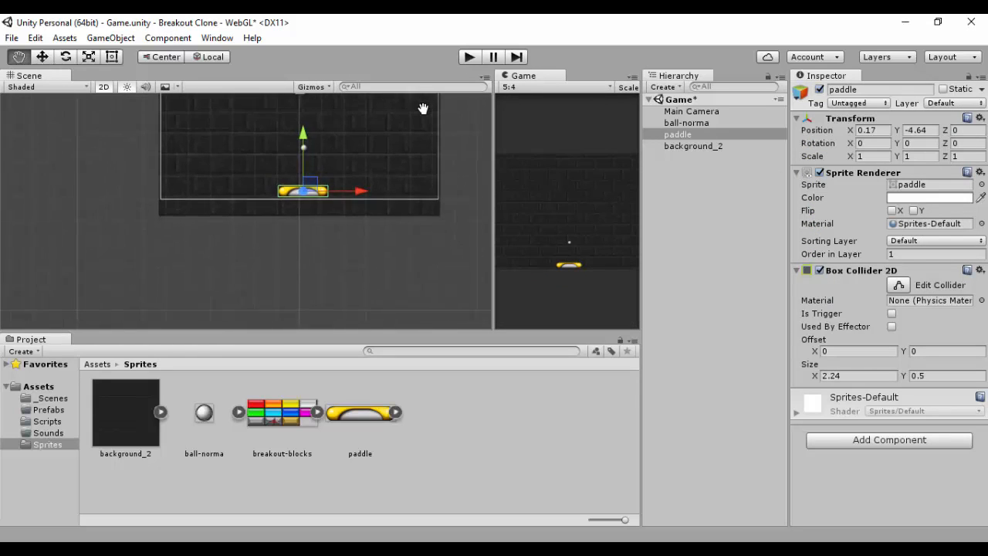
pyautogui.scroll(3, 398, 165)
pyautogui.moveTo(398, 166); pyautogui.dragTo(336, 238, button='middle')
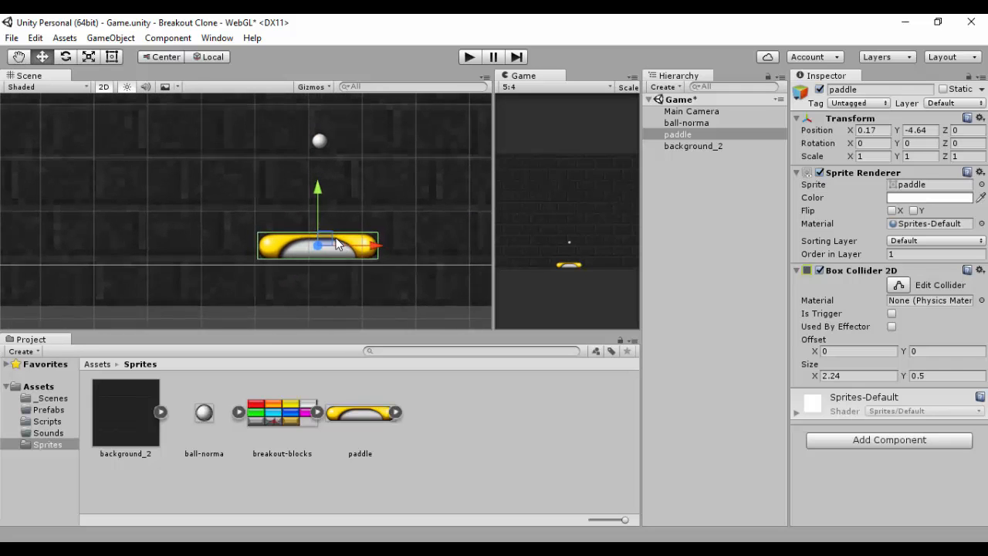
pyautogui.scroll(2, 327, 203)
pyautogui.moveTo(327, 203); pyautogui.dragTo(270, 152, button='middle')
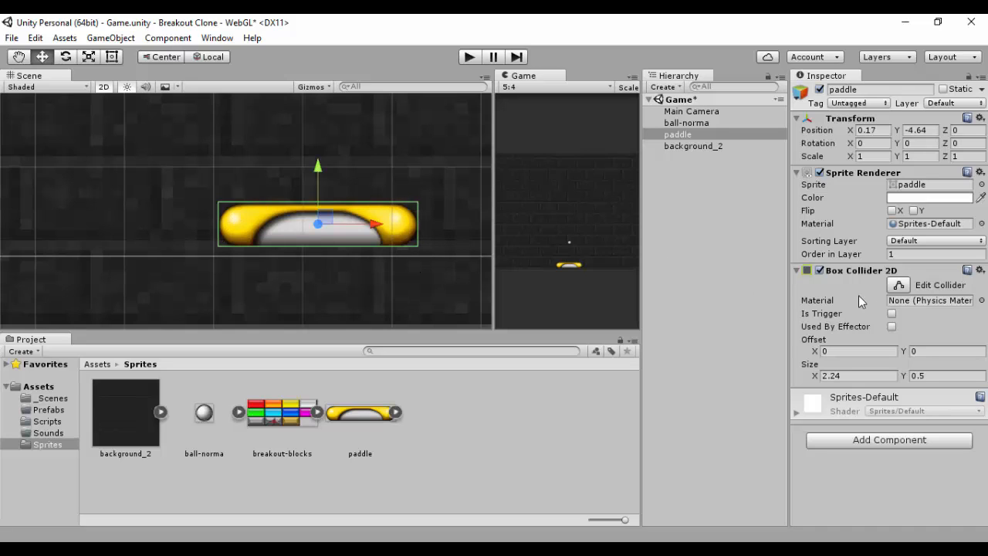
pyautogui.click(899, 286)
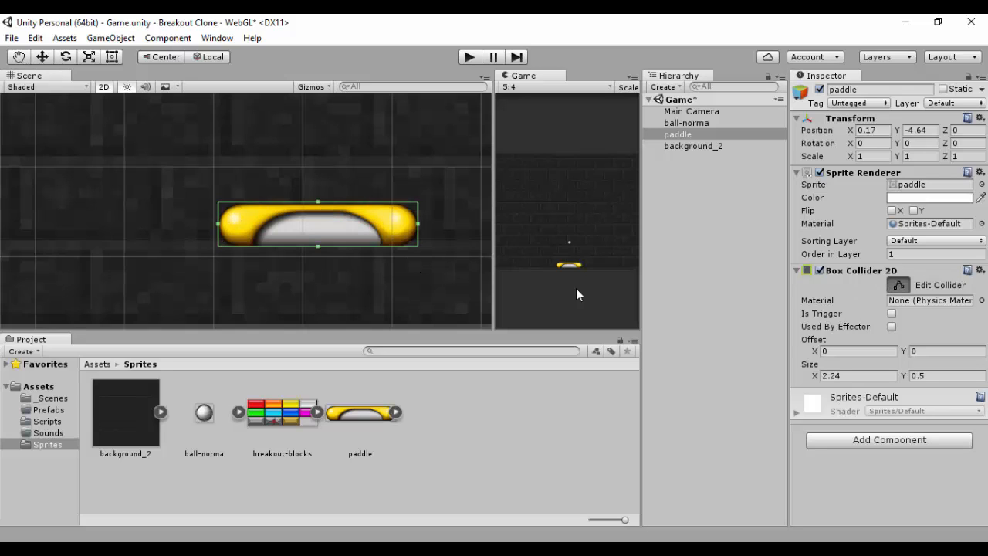
pyautogui.moveTo(417, 224); pyautogui.dragTo(403, 227)
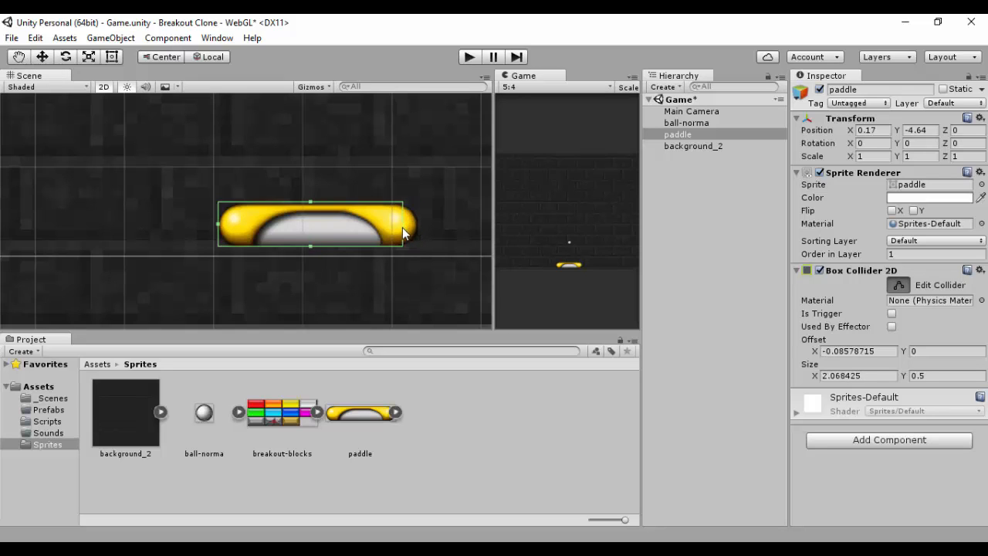
pyautogui.moveTo(235, 224); pyautogui.dragTo(236, 223)
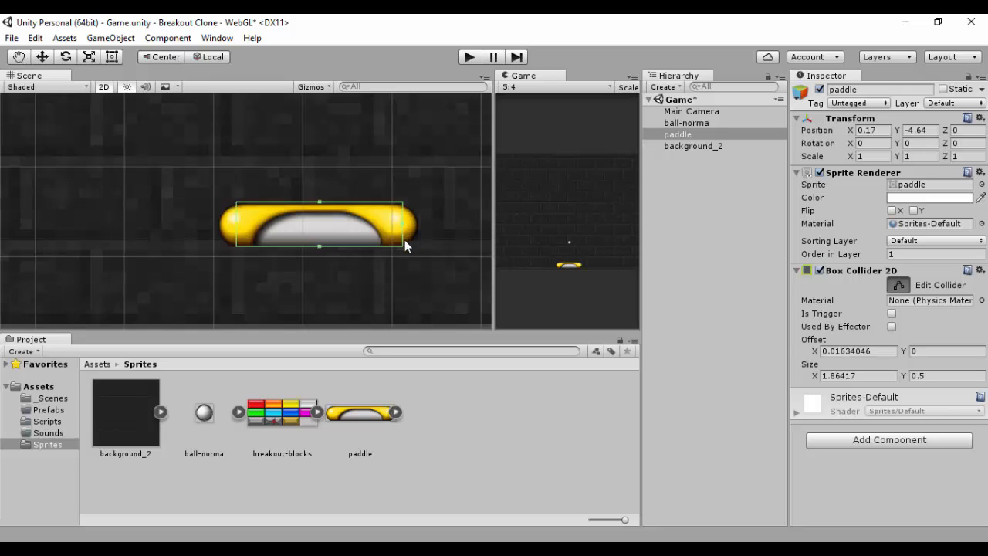
# Step: Undo both collider edge edits and remove the paddle's Box Collider 2D component
pyautogui.hotkey('ctrl', 'z')
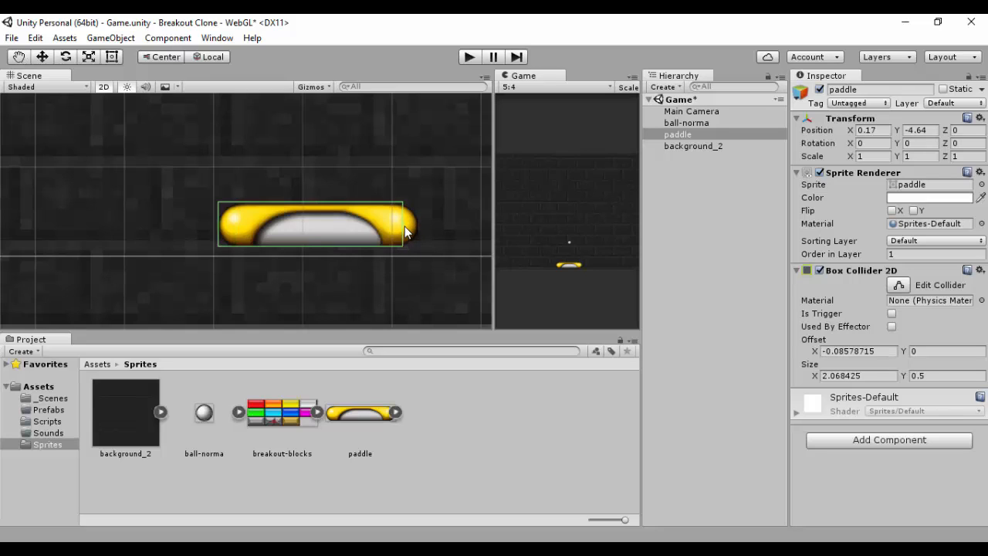
pyautogui.hotkey('ctrl', 'z')
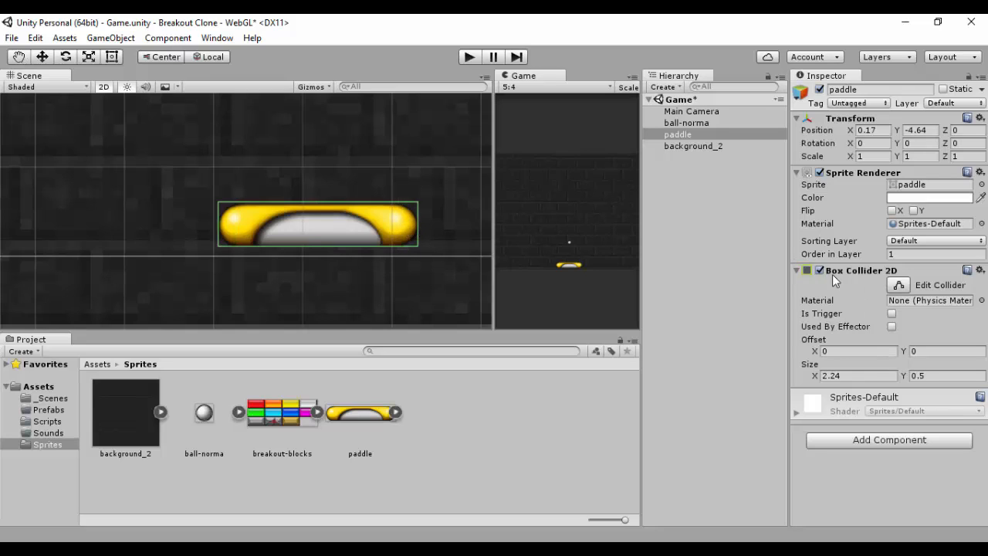
pyautogui.rightClick(914, 268)
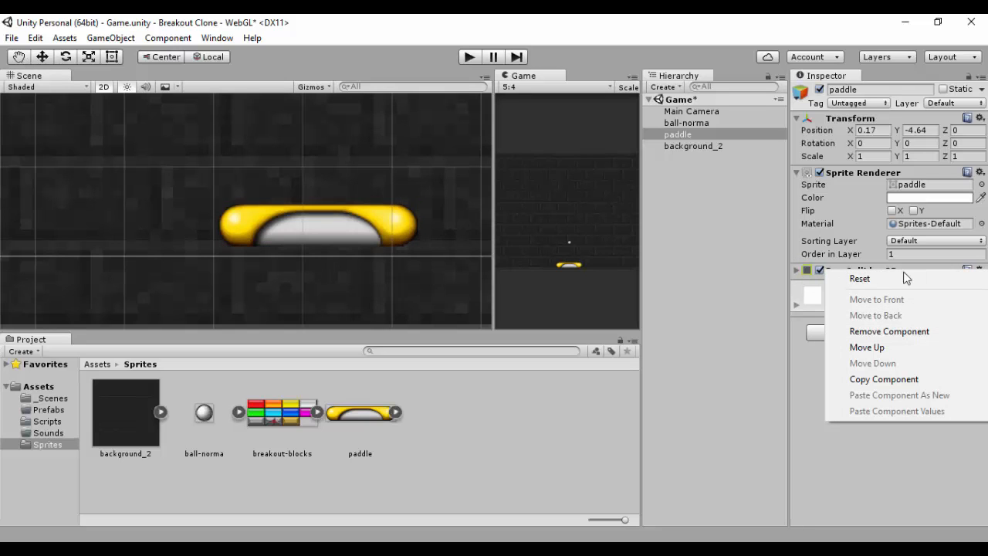
pyautogui.click(888, 331)
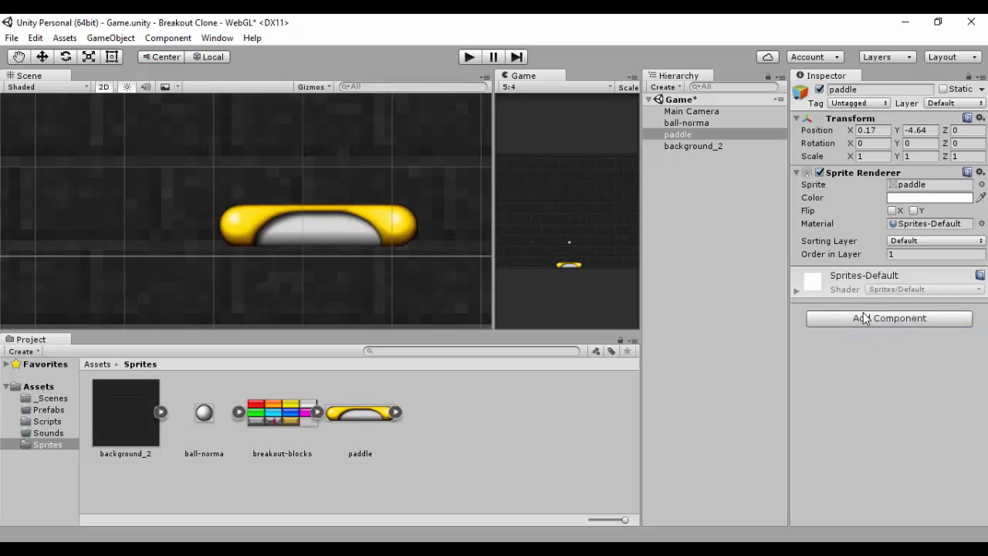
# Step: Add a Circle Collider 2D component to the paddle
pyautogui.click(865, 318)
pyautogui.click(870, 168)
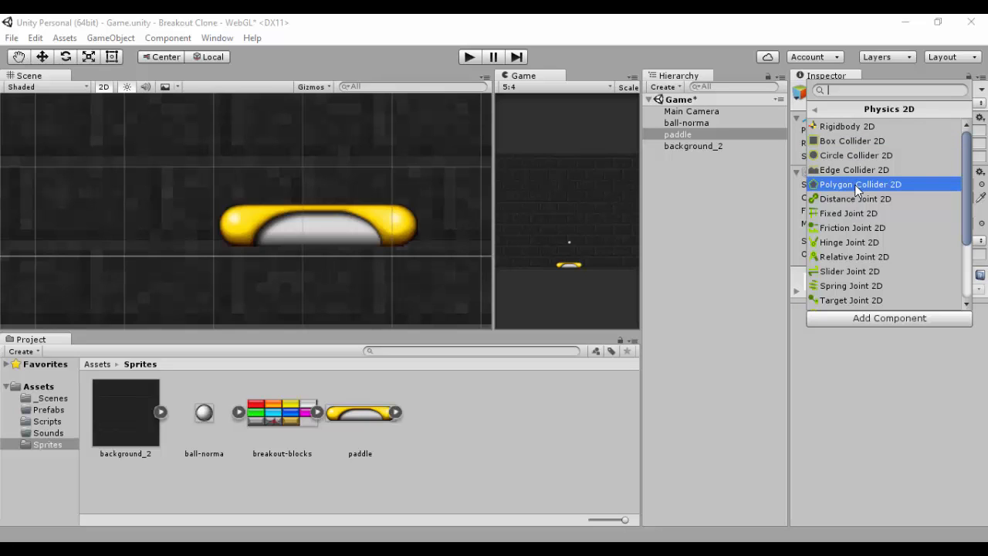
pyautogui.click(848, 156)
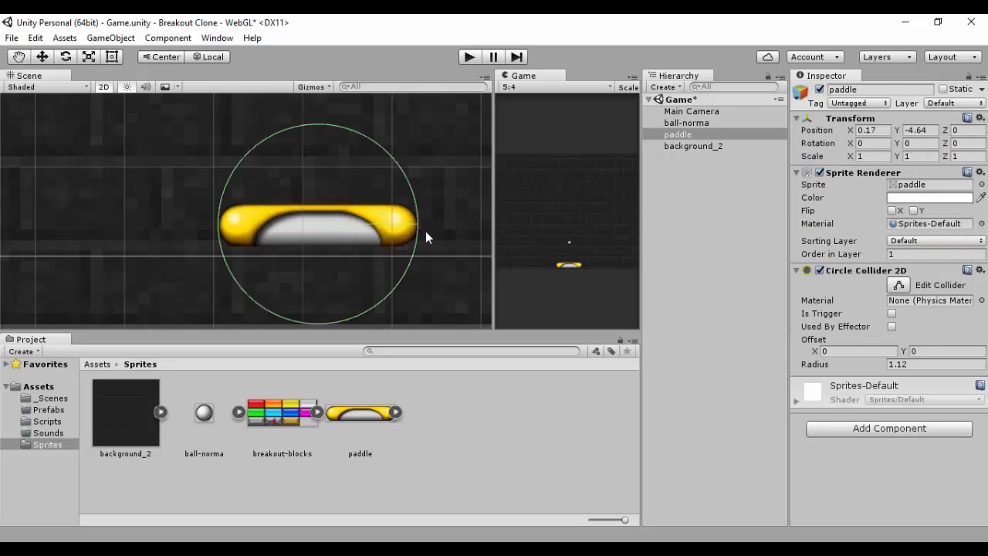
# Step: Try shrinking the circle collider's radius to about 0.33, then remove the Circle Collider 2D component
pyautogui.click(897, 285)
pyautogui.moveTo(318, 133); pyautogui.dragTo(306, 201)
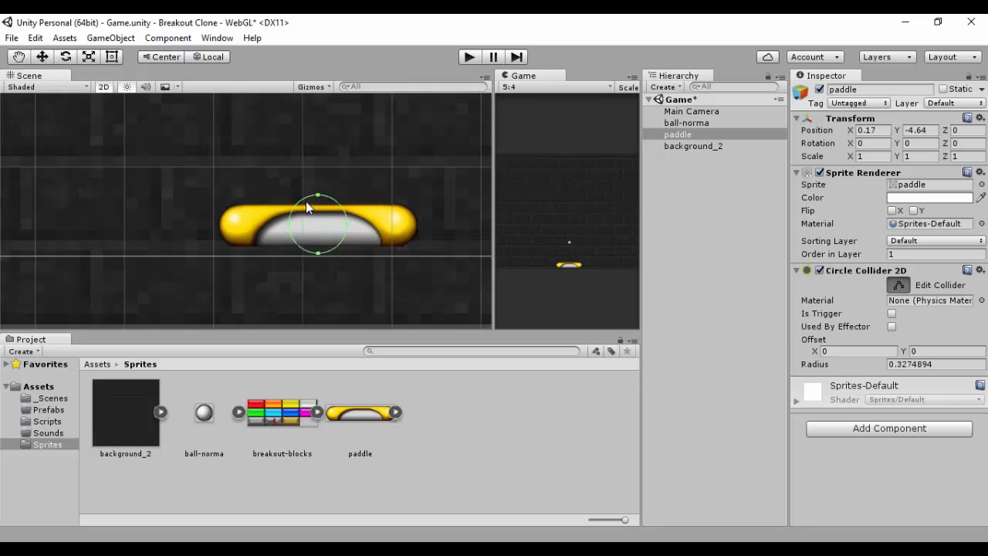
pyautogui.click(296, 201)
pyautogui.click(325, 224)
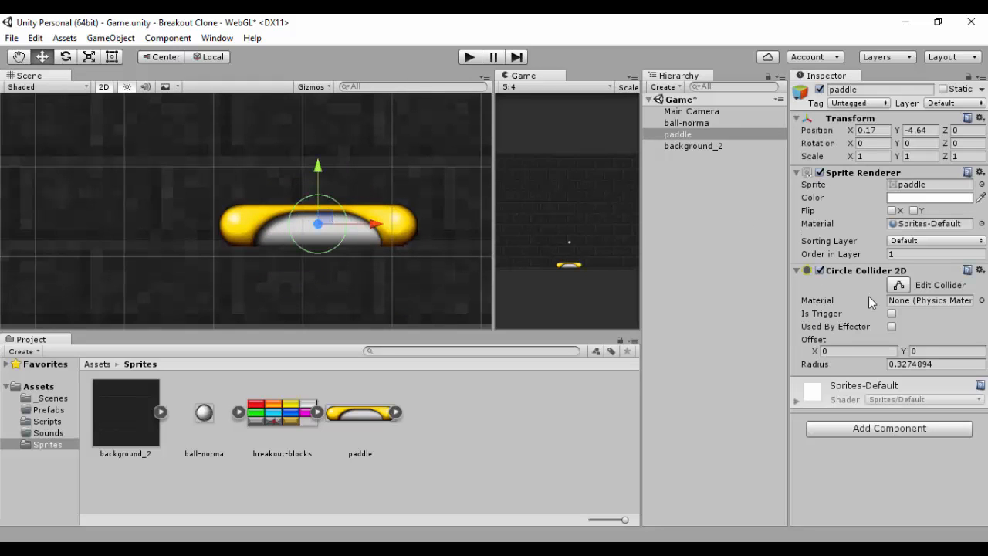
pyautogui.rightClick(868, 270)
pyautogui.click(873, 329)
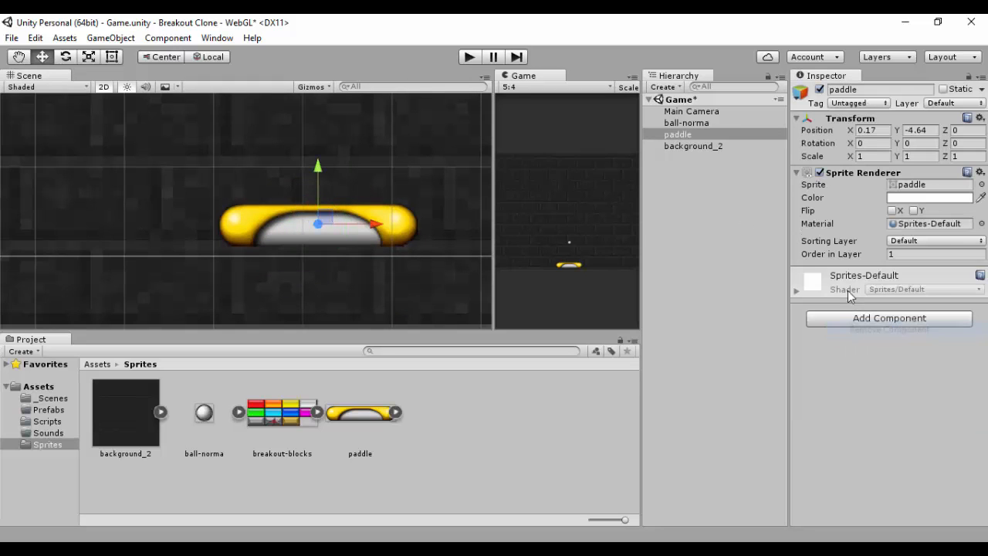
# Step: Add a Polygon Collider 2D component to the paddle
pyautogui.click(847, 318)
pyautogui.click(855, 168)
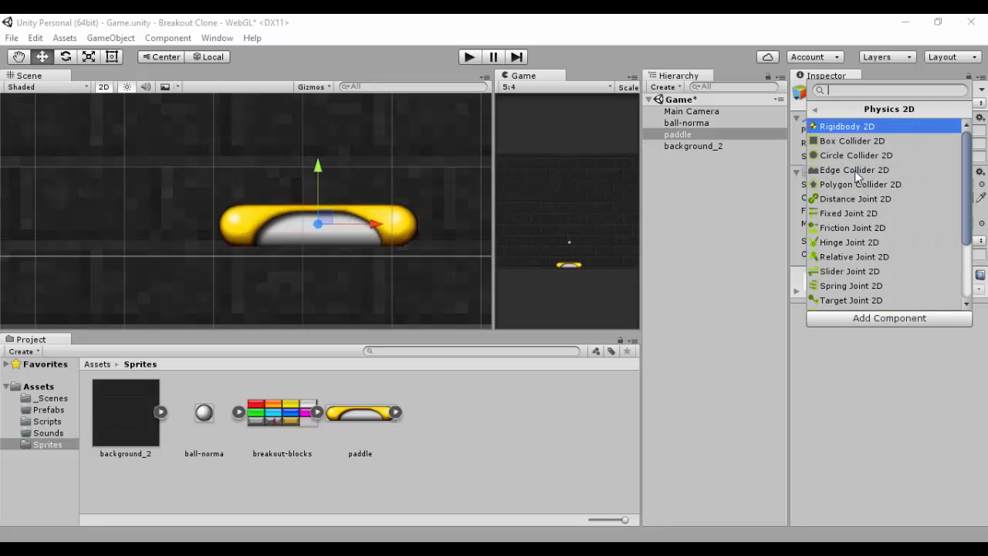
pyautogui.click(852, 186)
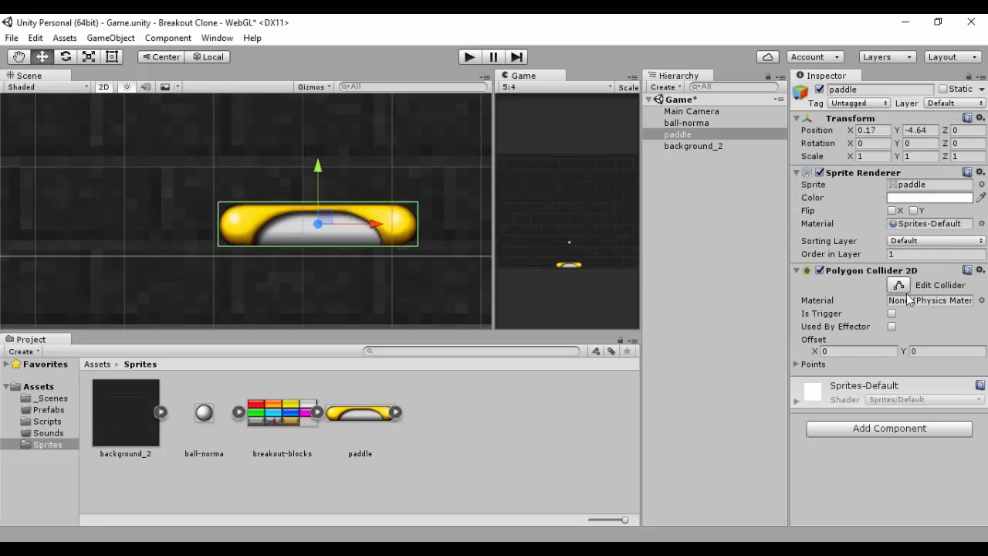
# Step: Edit the paddle's Polygon Collider 2D vertices so the outline hugs the paddle's rounded ends, then collapse the component
pyautogui.click(897, 286)
pyautogui.scroll(2, 400, 236)
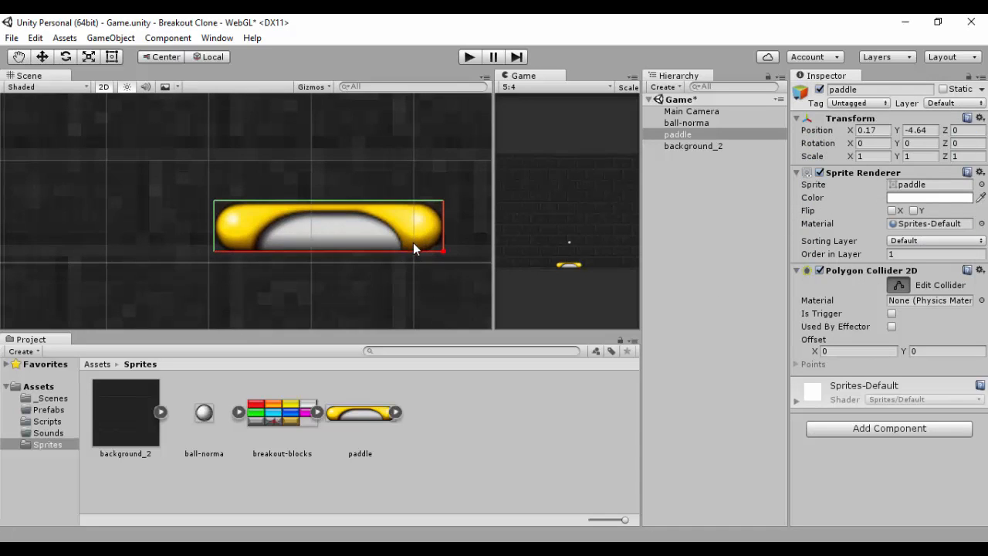
pyautogui.moveTo(461, 256)
pyautogui.mouseDown()
pyautogui.moveTo(453, 250)
pyautogui.moveTo(463, 244)
pyautogui.moveTo(447, 255)
pyautogui.mouseUp()
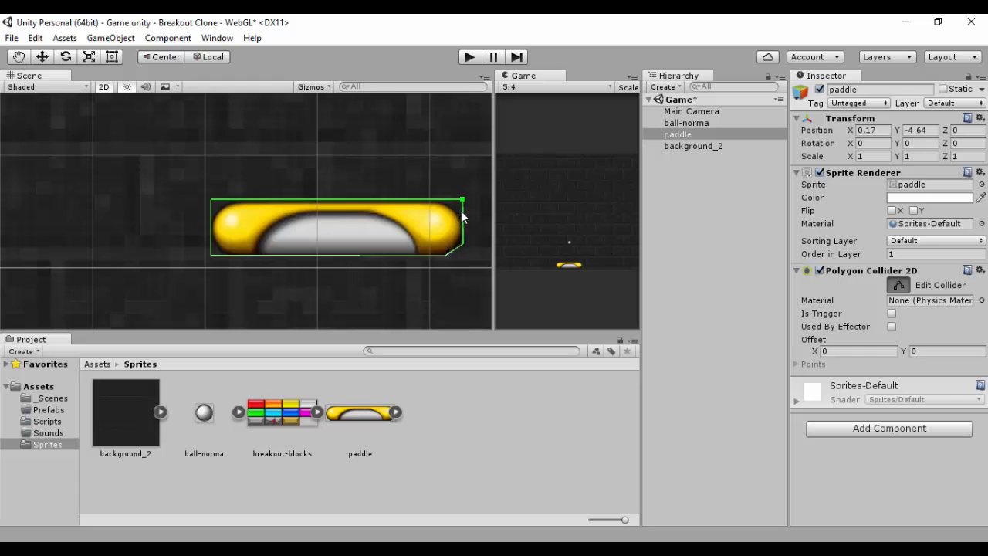
pyautogui.moveTo(461, 200)
pyautogui.mouseDown()
pyautogui.moveTo(453, 209)
pyautogui.moveTo(442, 202)
pyautogui.mouseUp()
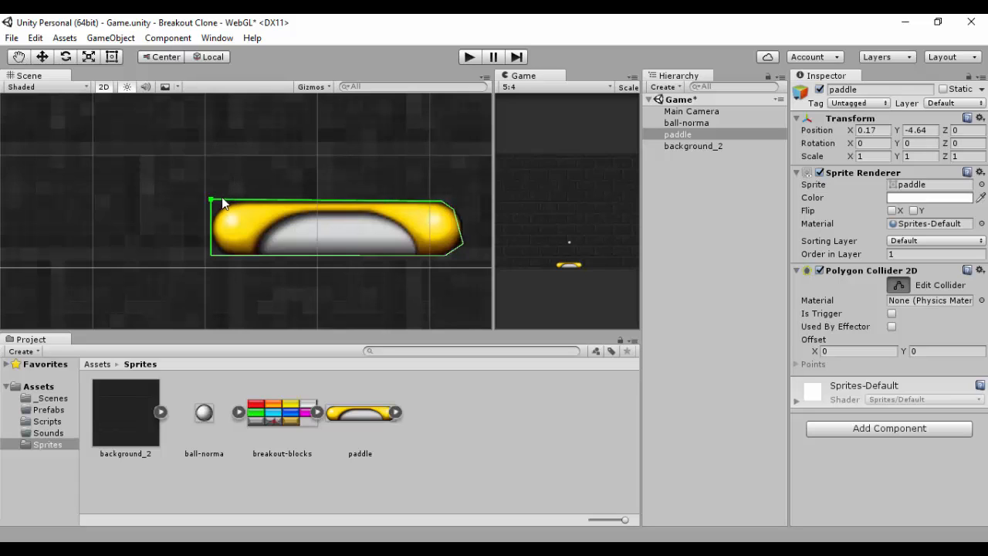
pyautogui.moveTo(222, 198); pyautogui.dragTo(228, 257)
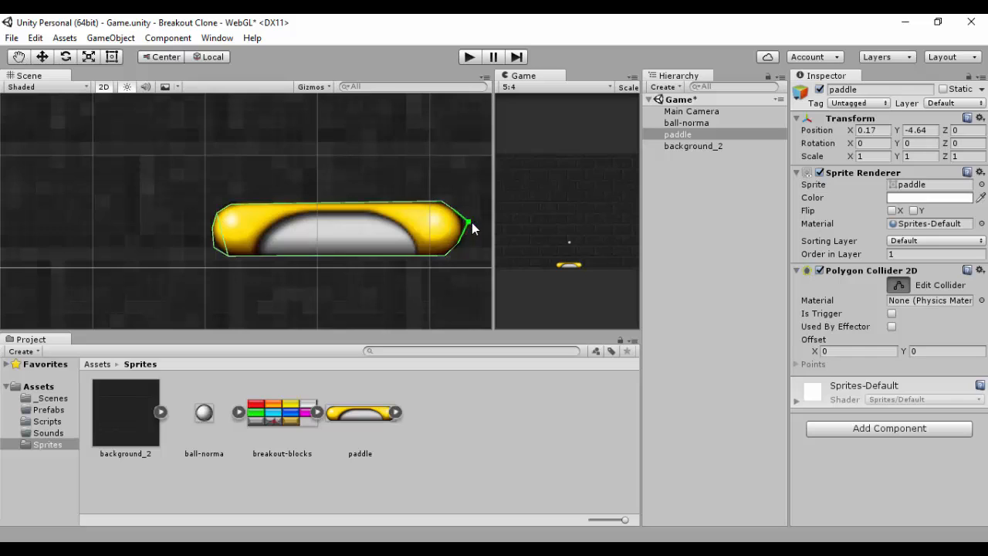
pyautogui.moveTo(468, 223); pyautogui.dragTo(461, 222)
pyautogui.keyDown('ctrl'); pyautogui.click(217, 213); pyautogui.keyUp('ctrl')
pyautogui.keyDown('ctrl'); pyautogui.click(214, 248); pyautogui.keyUp('ctrl')
pyautogui.click(796, 269)
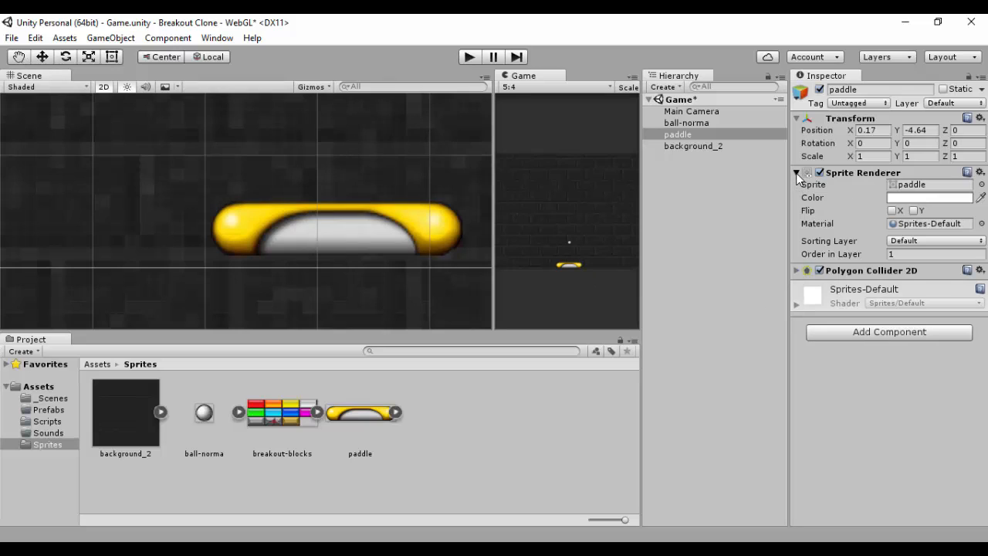
# Step: Set the paddle sprite's Pixels Per Unit import setting to 45 and apply it, widening the Game view
pyautogui.click(797, 173)
pyautogui.click(796, 172)
pyautogui.click(893, 184)
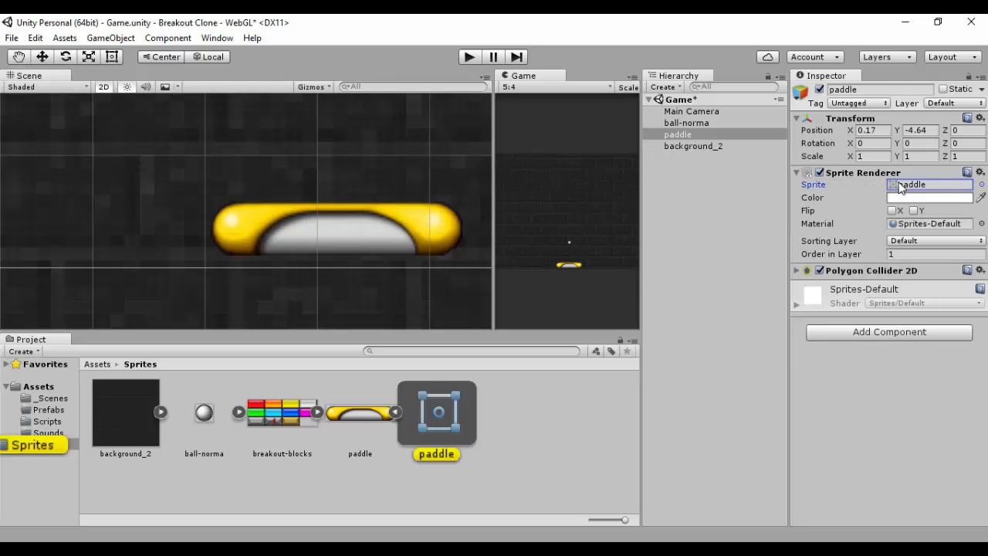
pyautogui.click(396, 411)
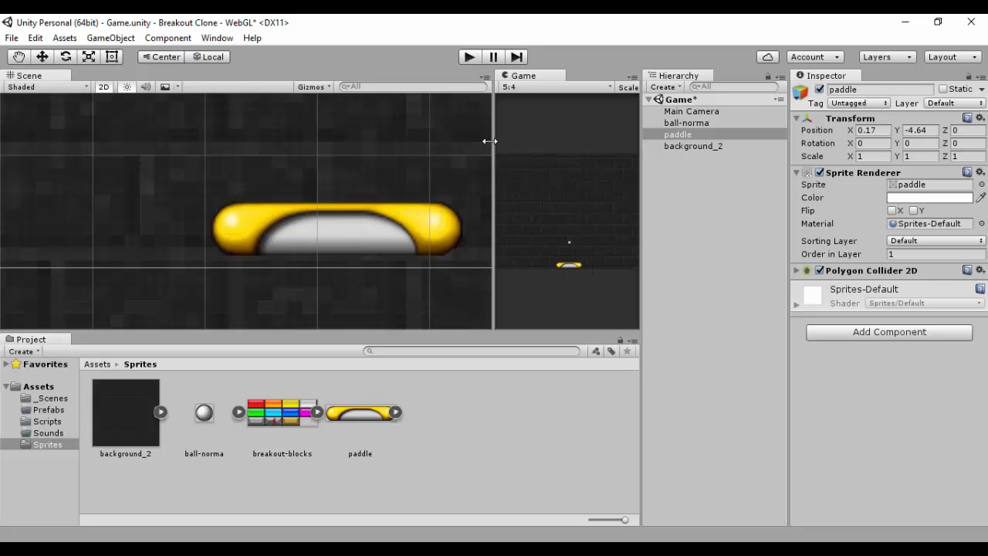
pyautogui.moveTo(492, 139); pyautogui.dragTo(239, 139)
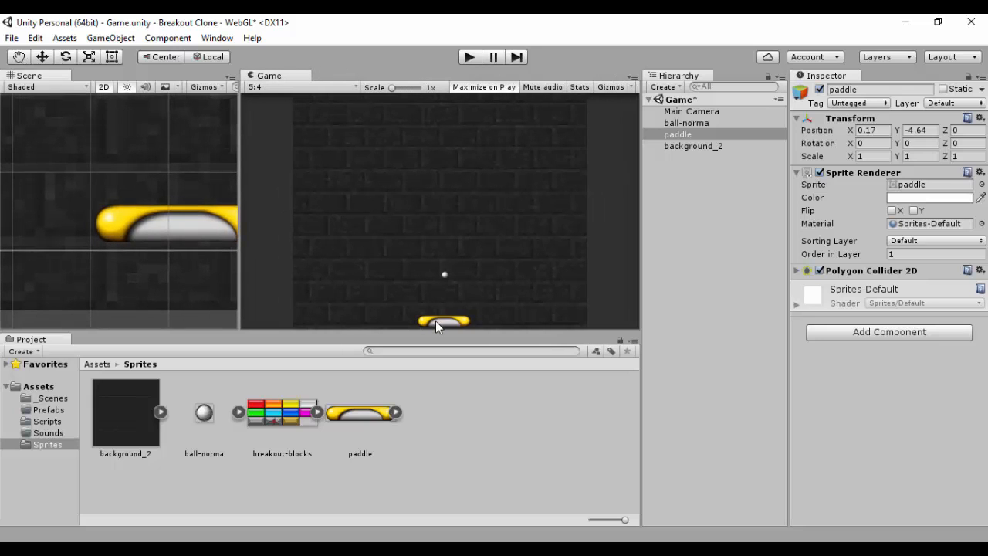
pyautogui.click(681, 134)
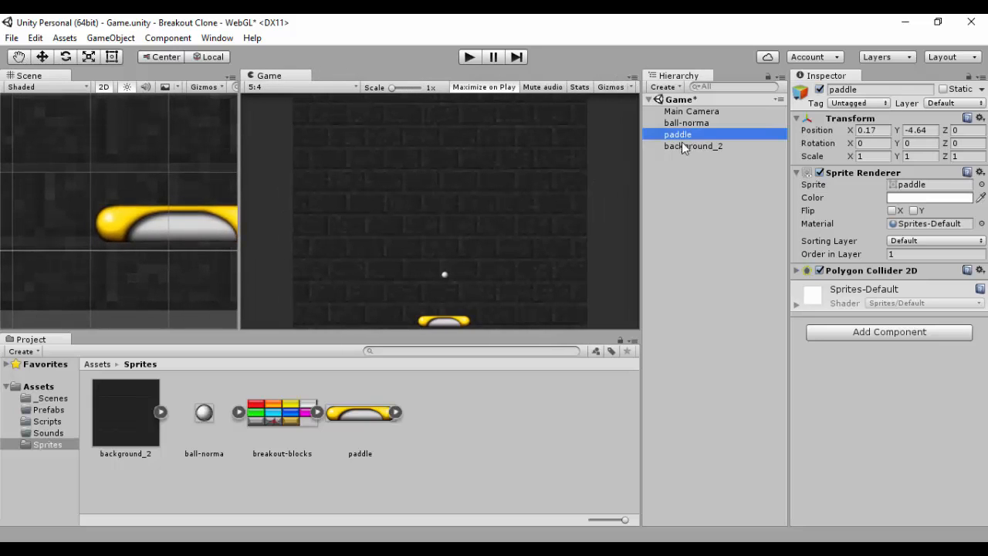
pyautogui.click(376, 411)
pyautogui.click(905, 162)
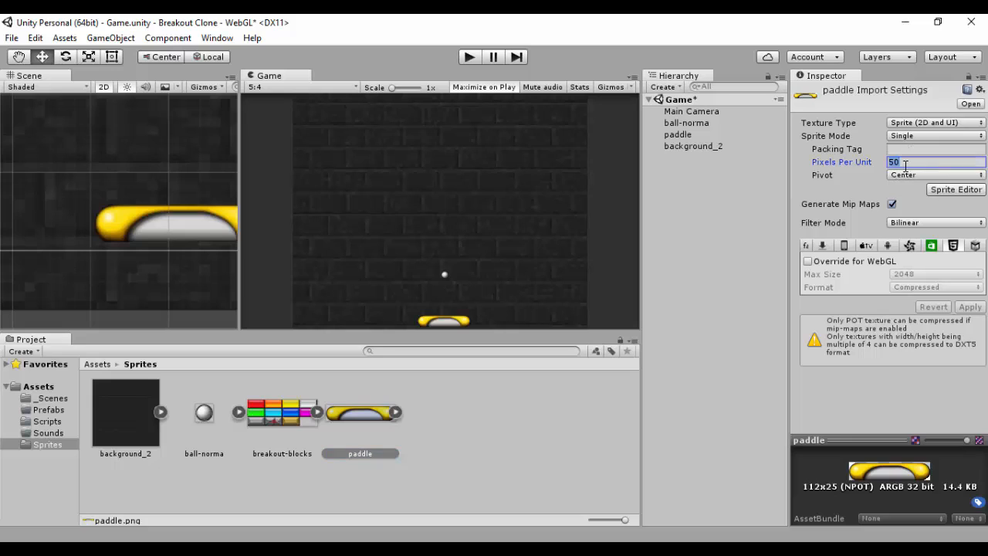
pyautogui.write('45')
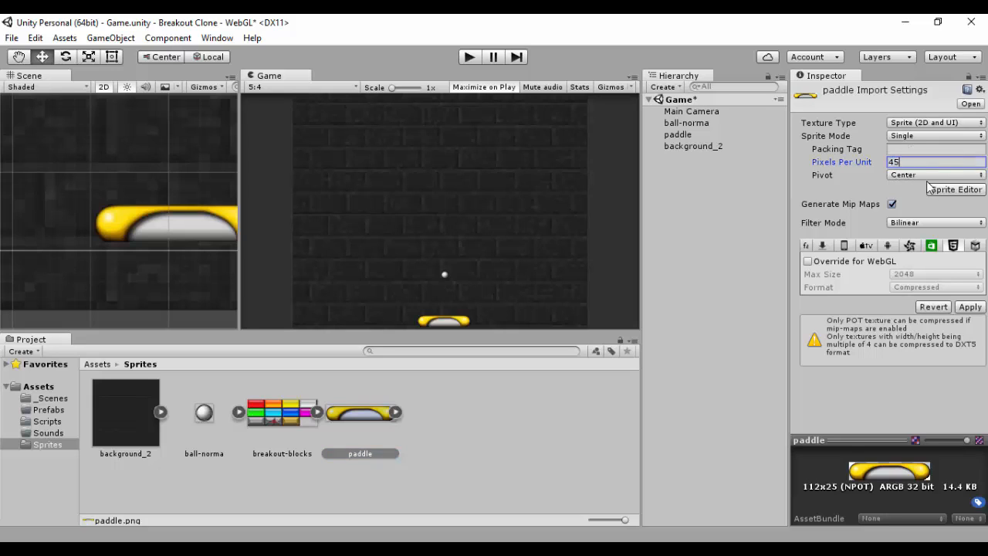
pyautogui.click(971, 307)
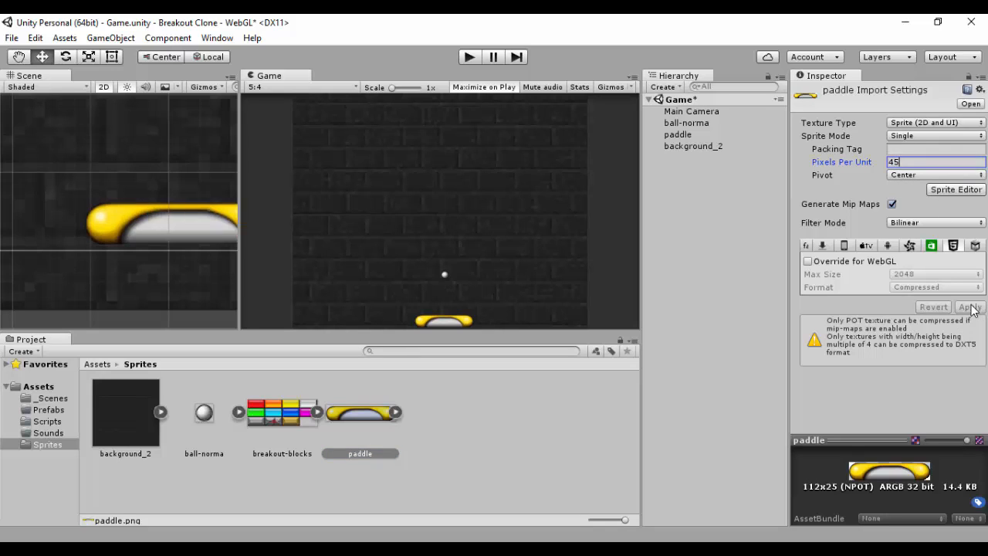
# Step: Scale the paddle to 2 on X and Y and move it up to about Y -4.18
pyautogui.click(695, 145)
pyautogui.click(679, 135)
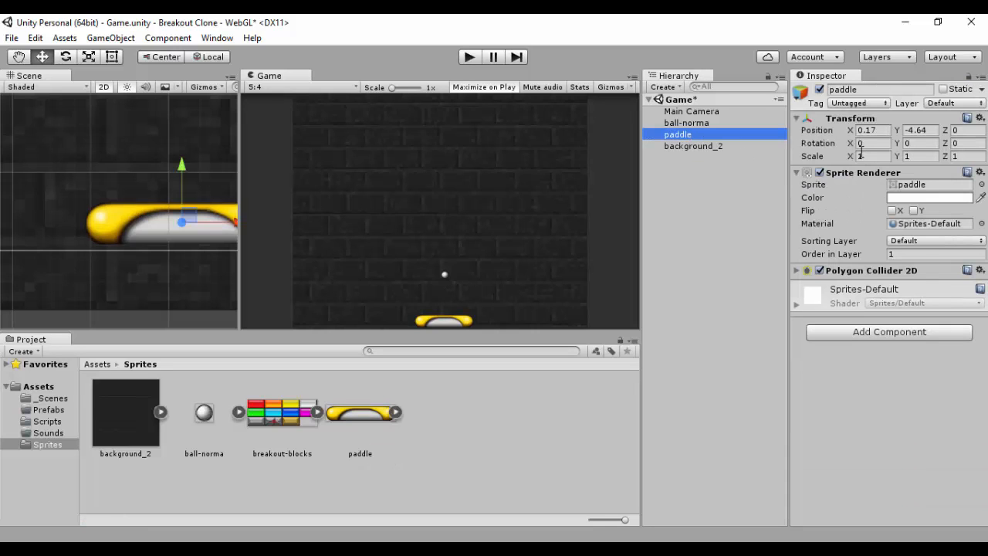
pyautogui.click(871, 156)
pyautogui.write('1.5')
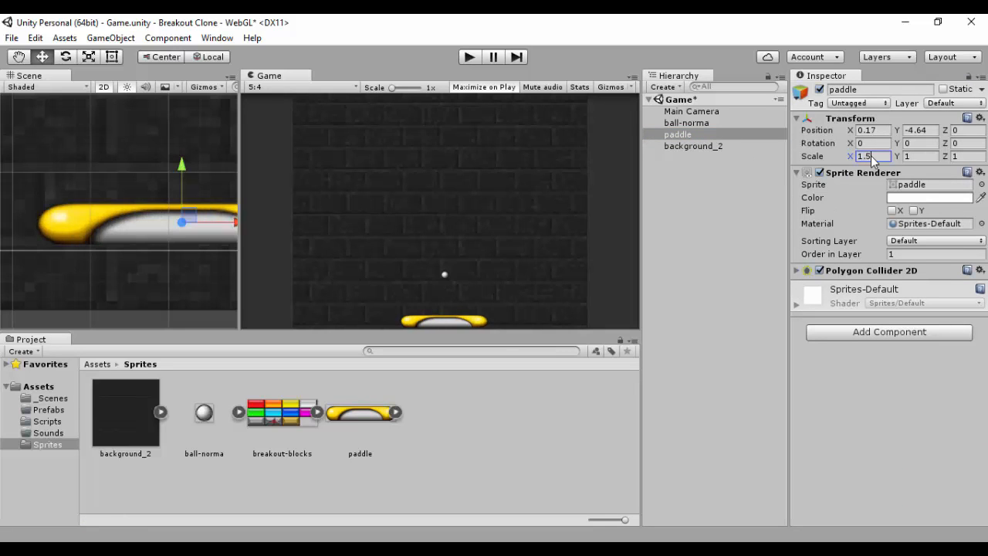
pyautogui.press('BackSpace')
pyautogui.press('BackSpace')
pyautogui.press('BackSpace')
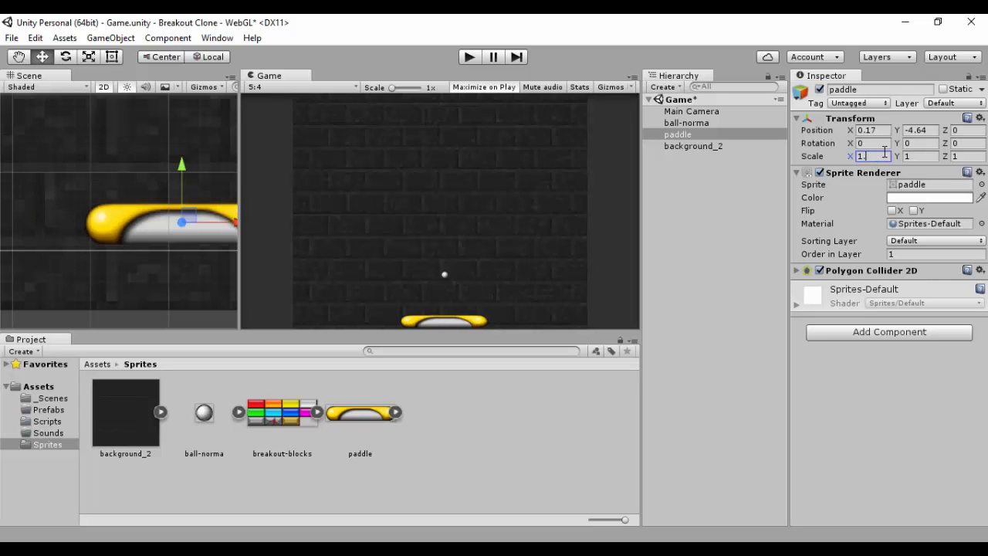
pyautogui.write('2')
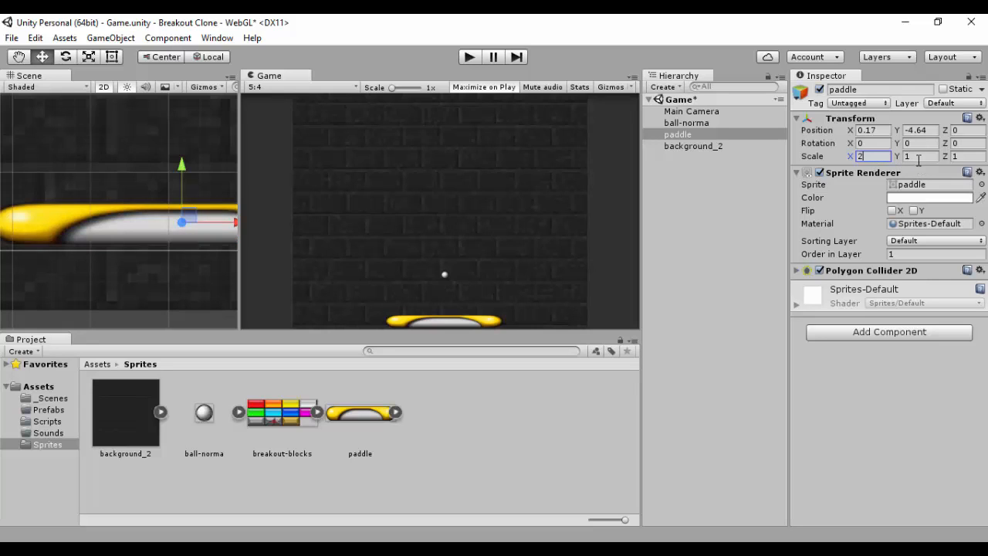
pyautogui.click(919, 156)
pyautogui.write('2')
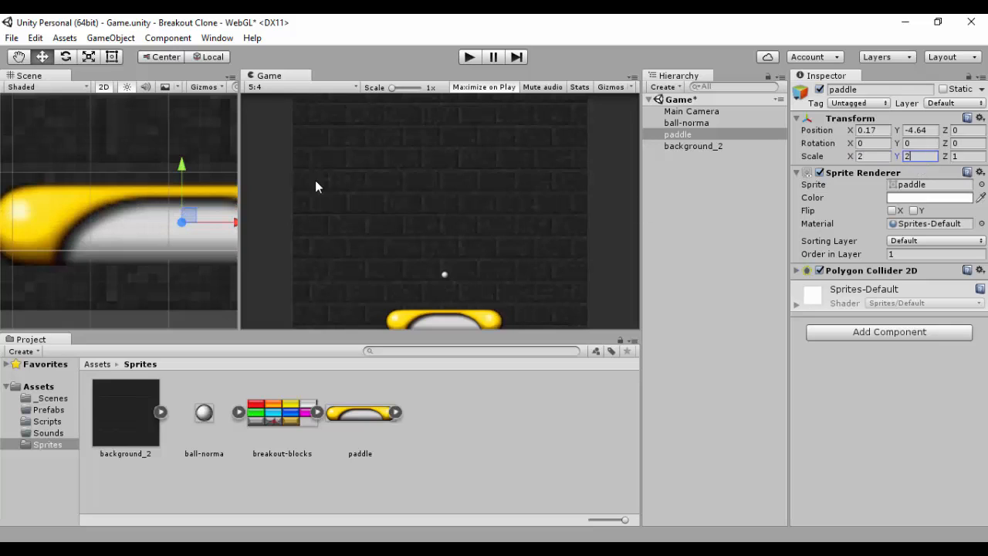
pyautogui.moveTo(185, 165); pyautogui.dragTo(183, 135)
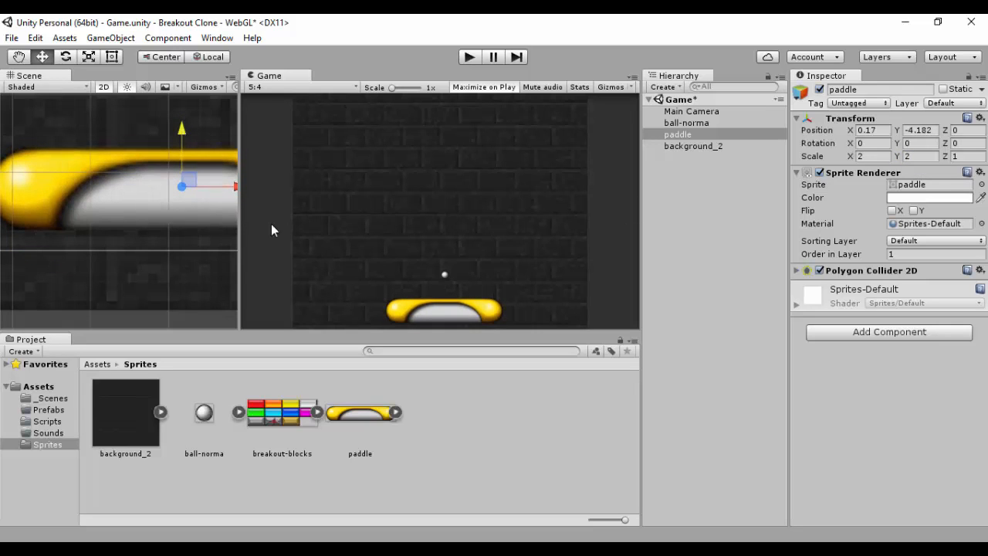
# Step: Set the paddle sprite's Pixels Per Unit to 75 and apply it
pyautogui.click(369, 409)
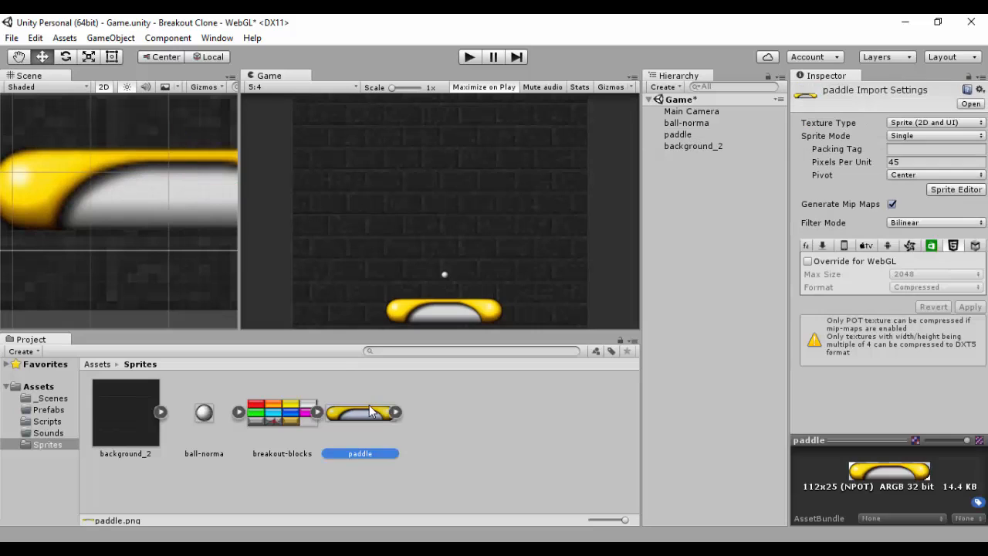
pyautogui.click(905, 162)
pyautogui.write('75')
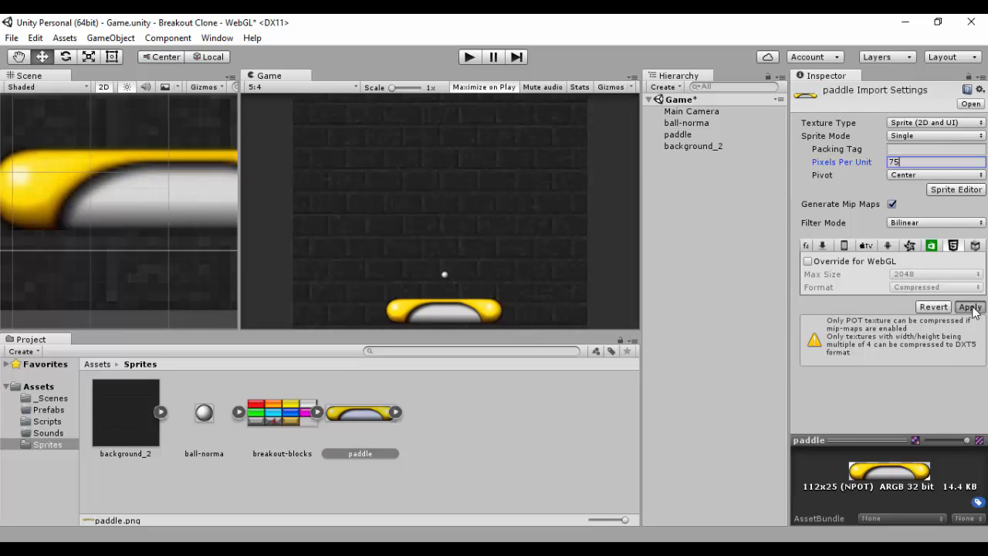
pyautogui.click(969, 307)
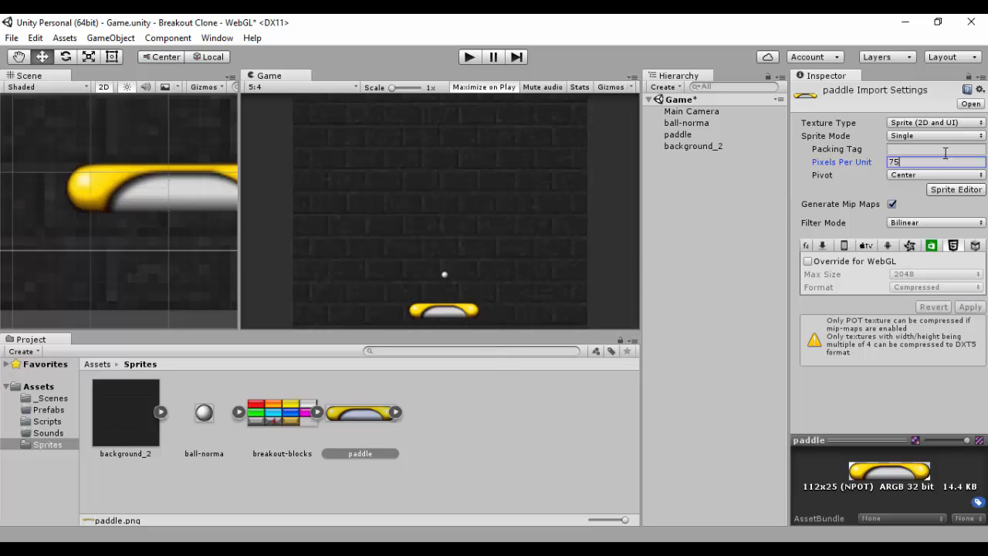
# Step: Compare the Pixels Per Unit import settings of the ball, paddle and breakout-blocks sprites
pyautogui.click(698, 147)
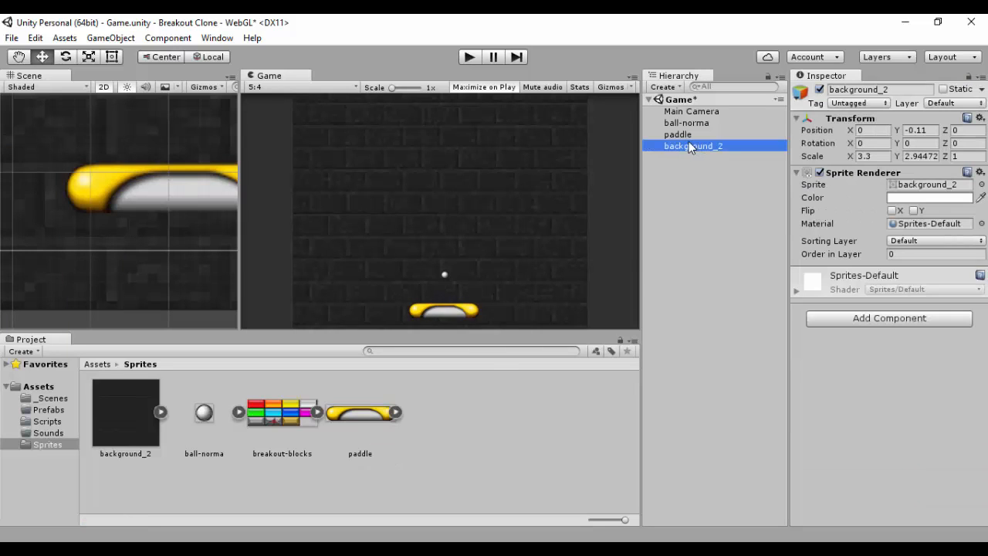
pyautogui.click(684, 133)
pyautogui.click(691, 121)
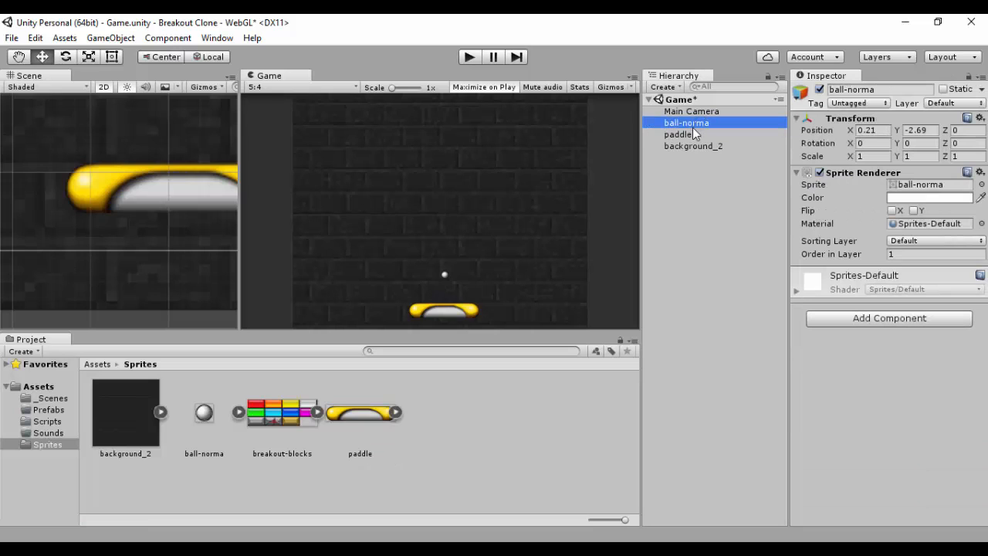
pyautogui.click(204, 413)
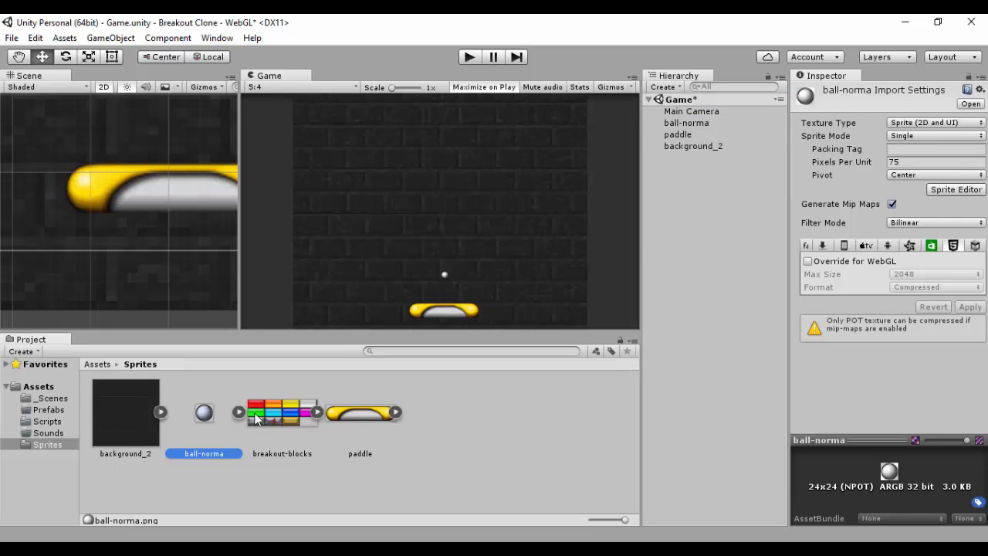
pyautogui.click(274, 414)
pyautogui.click(364, 419)
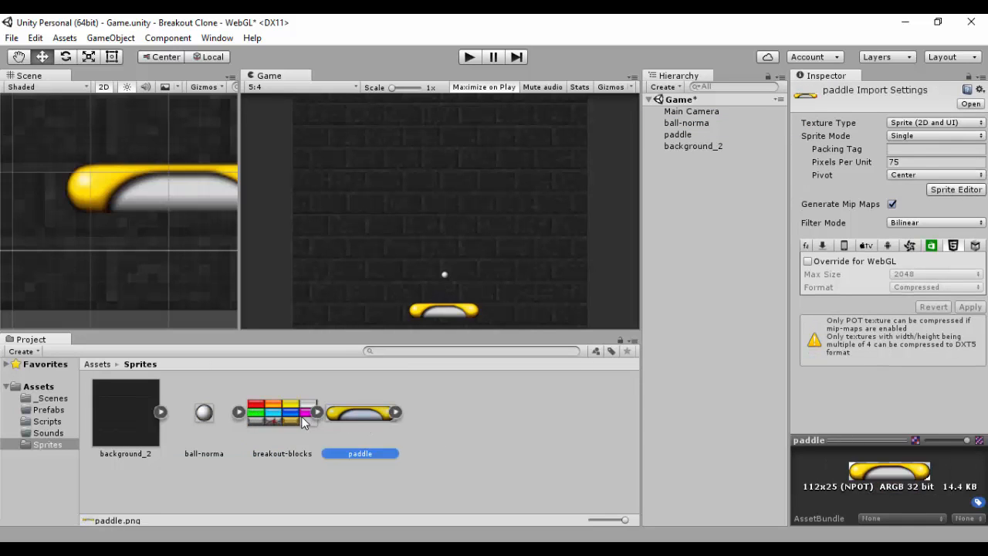
pyautogui.click(304, 421)
pyautogui.click(210, 412)
pyautogui.click(259, 414)
pyautogui.click(354, 413)
pyautogui.click(299, 419)
pyautogui.click(204, 413)
pyautogui.click(278, 413)
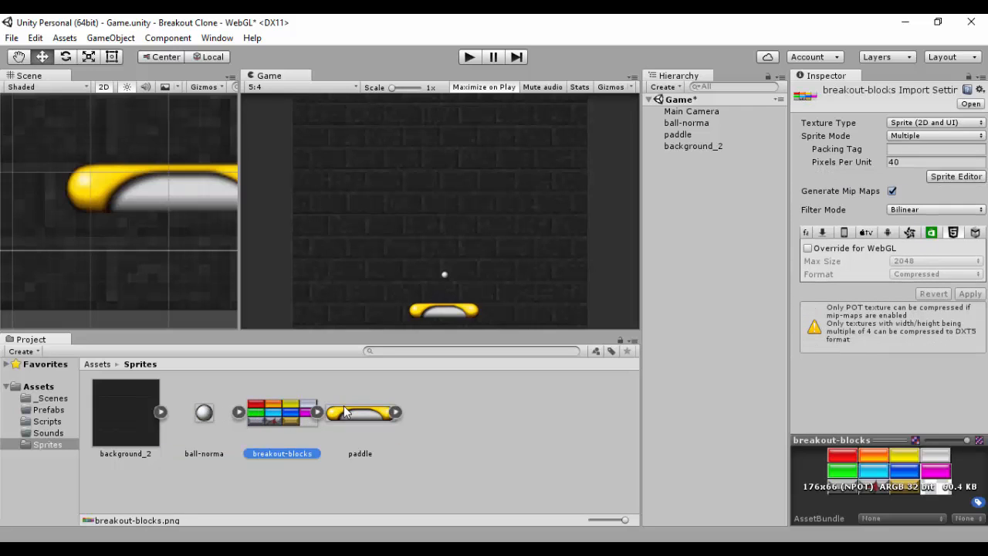
pyautogui.click(345, 413)
pyautogui.click(277, 413)
pyautogui.click(210, 413)
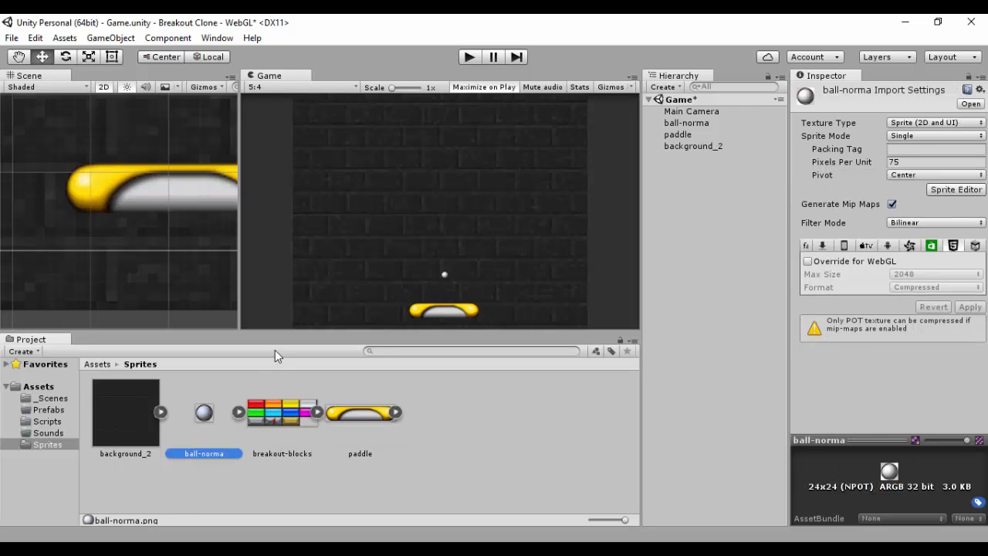
pyautogui.click(349, 418)
pyautogui.click(293, 420)
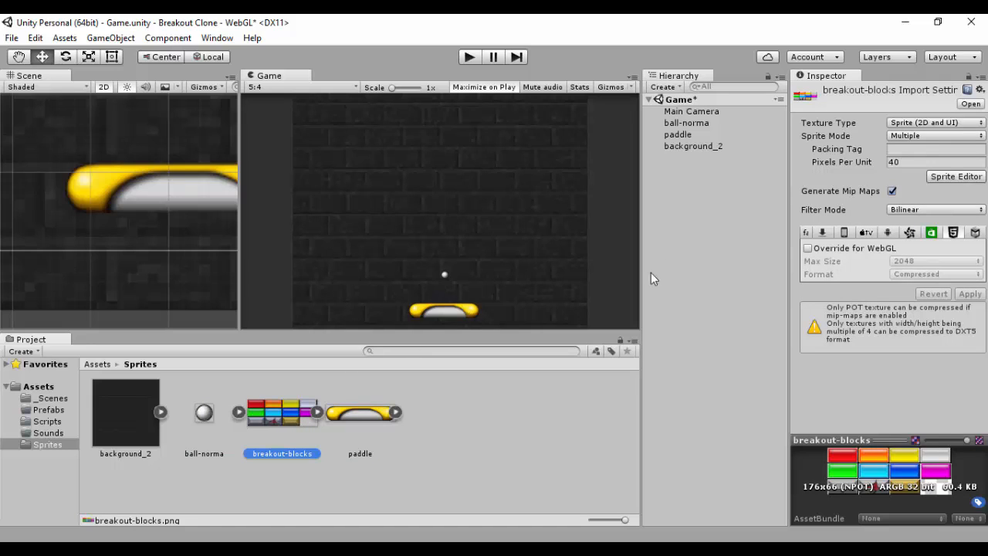
# Step: Move the paddle down to about Y -4.35
pyautogui.click(442, 316)
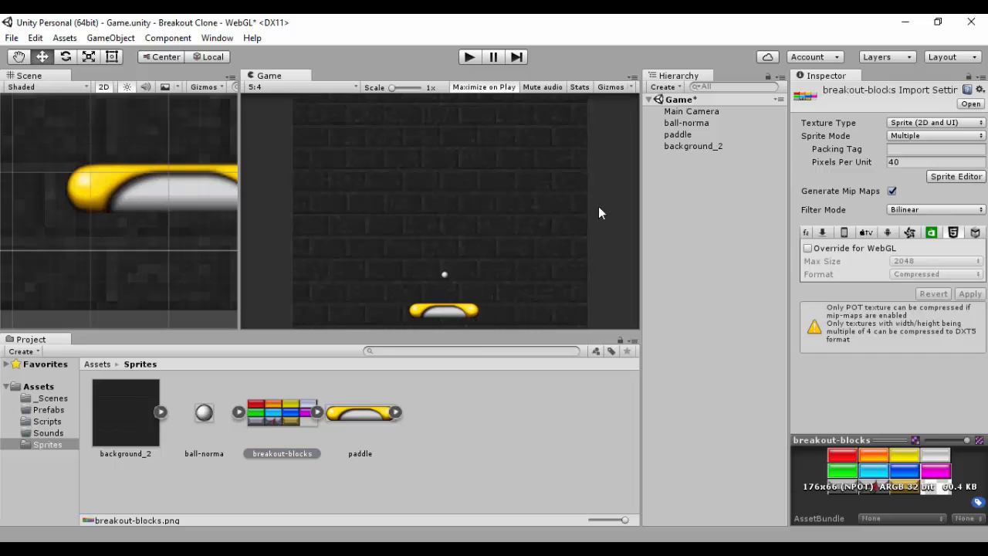
pyautogui.click(680, 135)
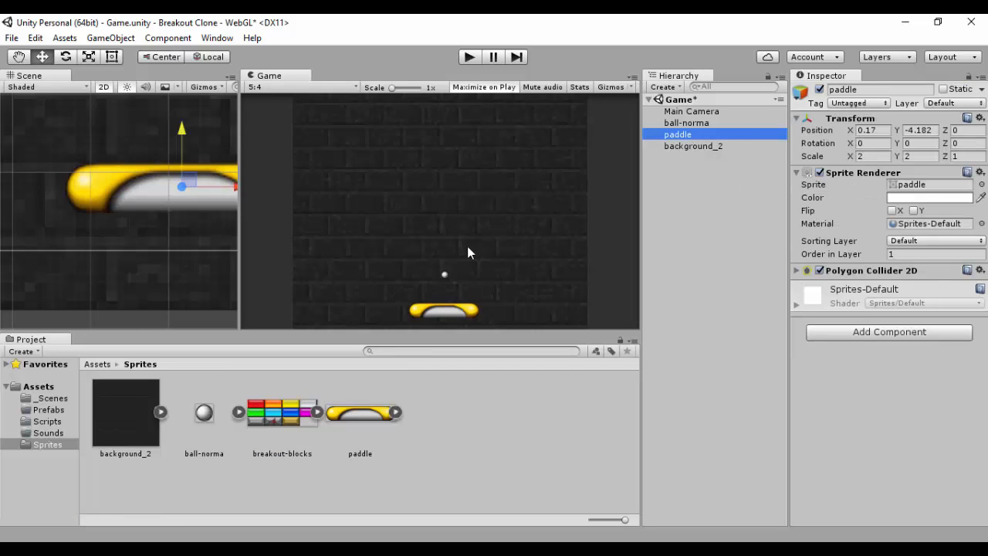
pyautogui.moveTo(183, 129); pyautogui.dragTo(182, 141)
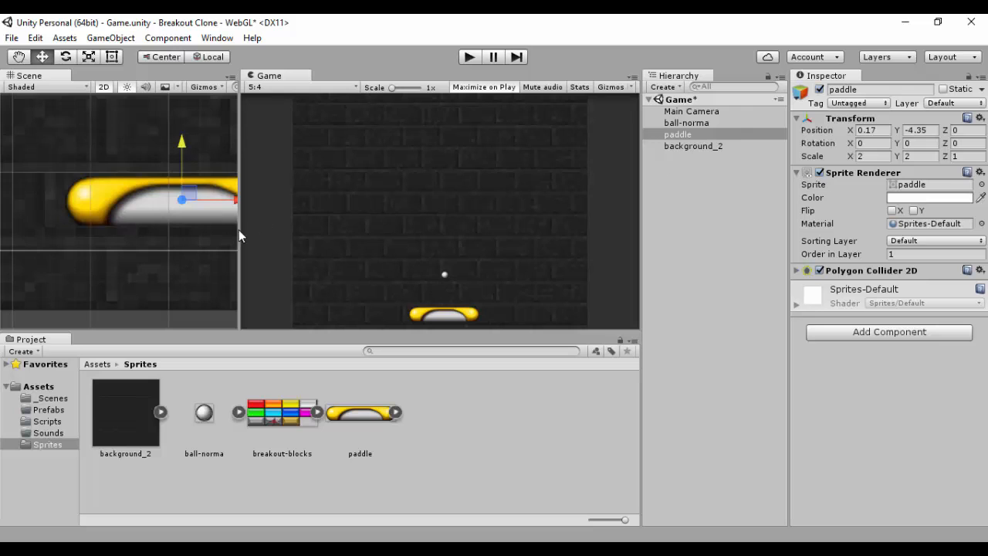
# Step: Rearrange the layout so the Scene view docks beside a narrow Game view and frame the whole playfield
pyautogui.moveTo(29, 75); pyautogui.dragTo(489, 80)
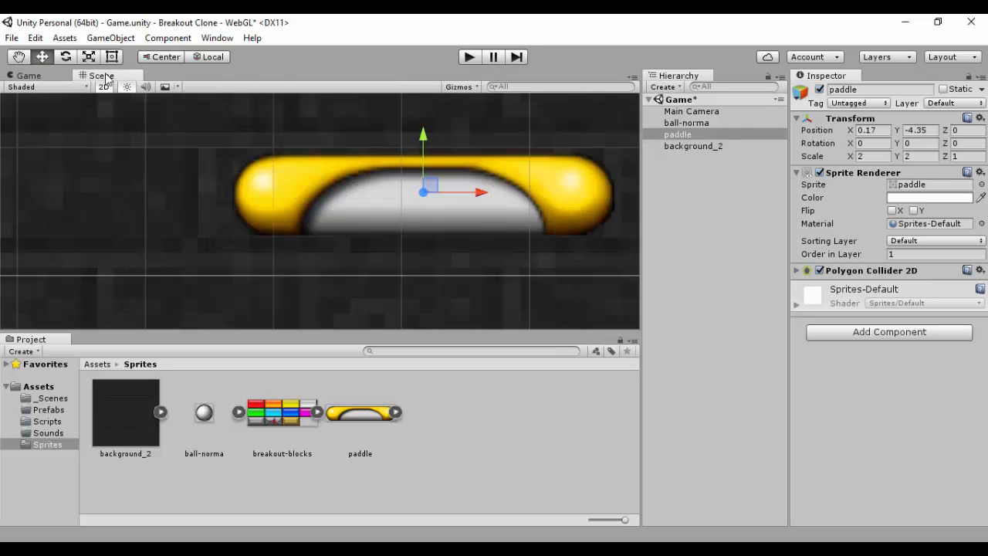
pyautogui.moveTo(104, 76); pyautogui.dragTo(194, 204)
pyautogui.click(430, 192)
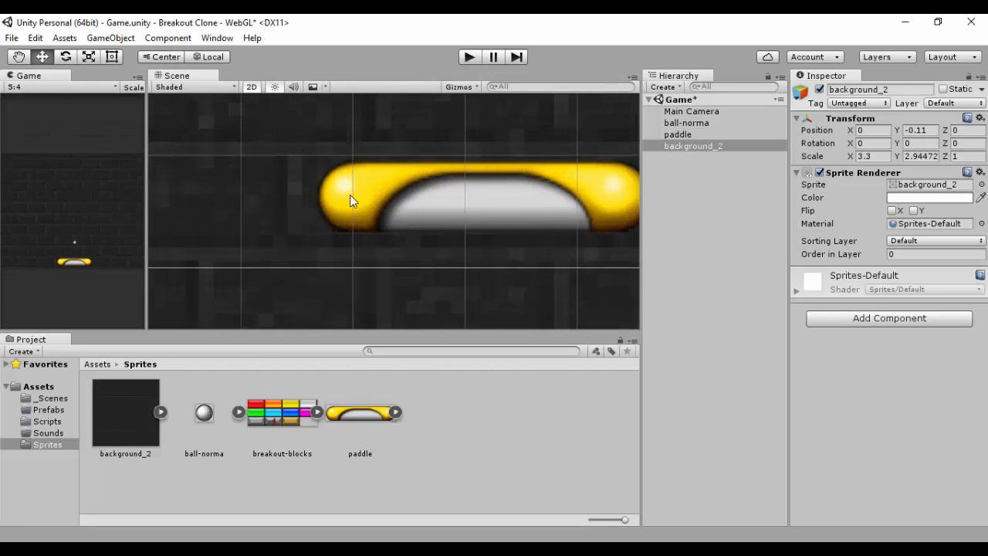
pyautogui.scroll(-8, 466, 202)
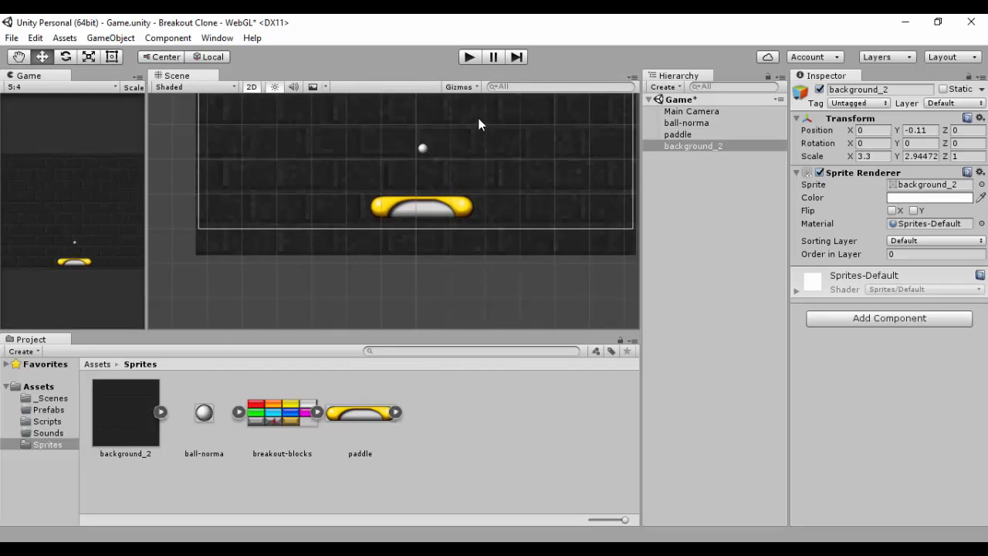
pyautogui.moveTo(478, 118); pyautogui.dragTo(461, 206, button='middle')
pyautogui.scroll(-4, 471, 193)
pyautogui.scroll(2, 471, 213)
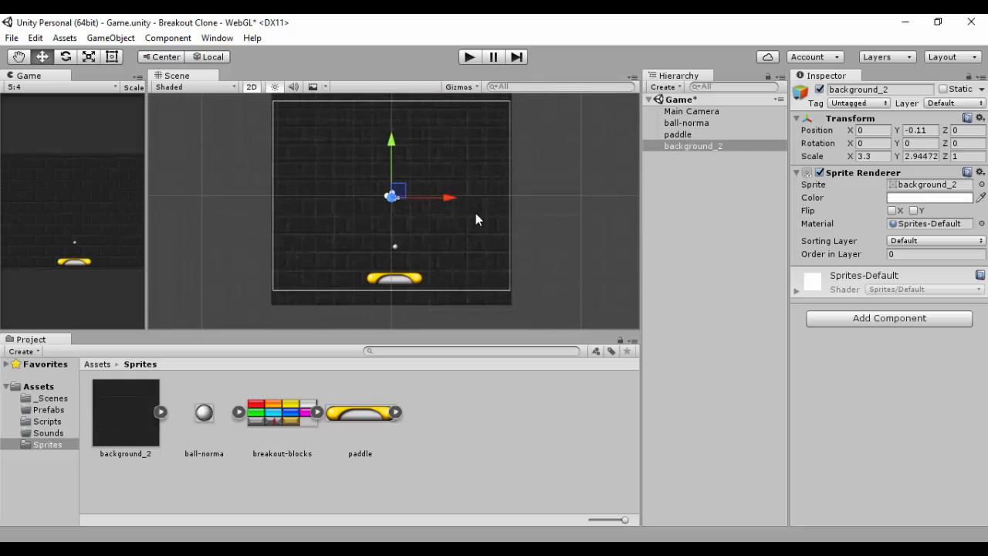
pyautogui.scroll(1, 473, 230)
# Step: Inspect the import settings of the ball and paddle sprites
pyautogui.click(205, 412)
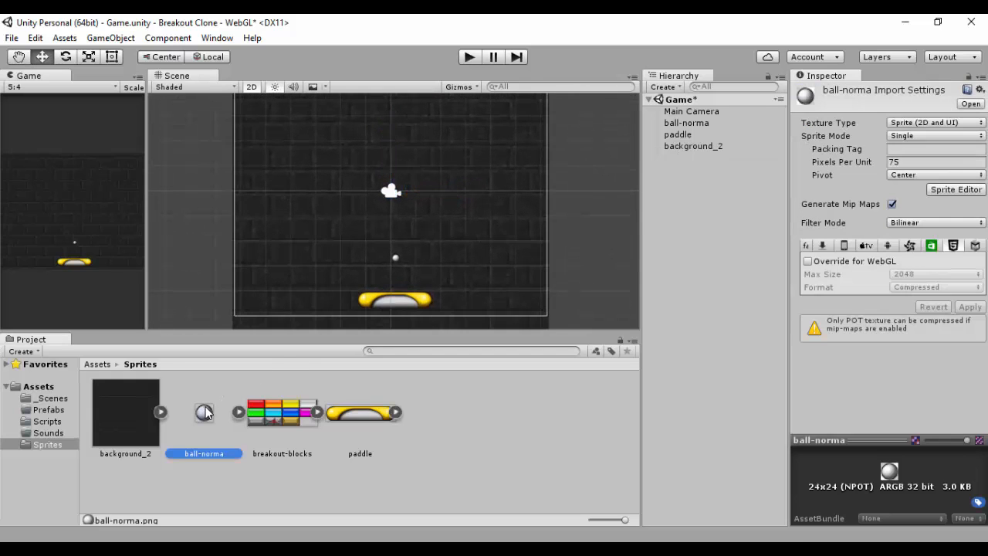
pyautogui.click(349, 413)
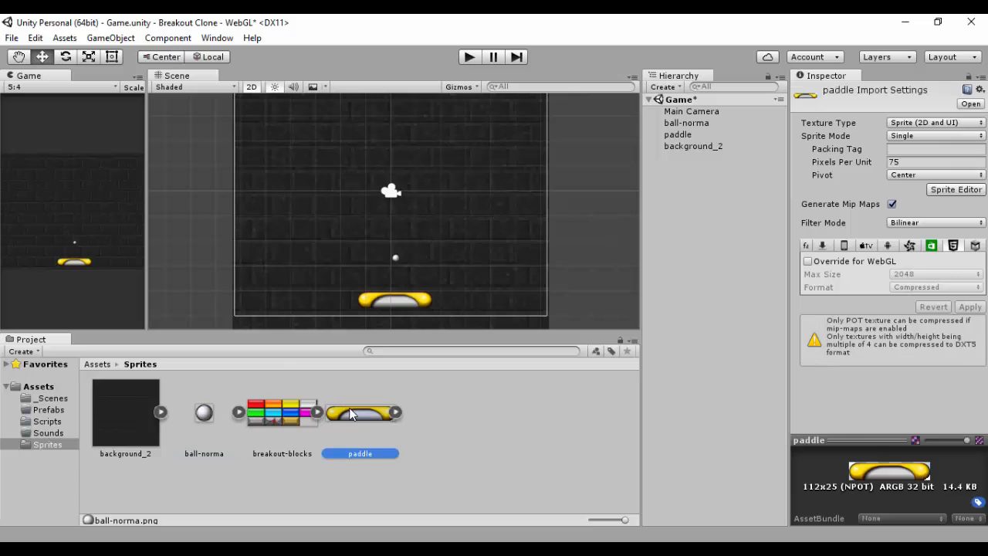
# Step: Select the ball in the scene and set its scale to 2 on X and Y
pyautogui.click(396, 258)
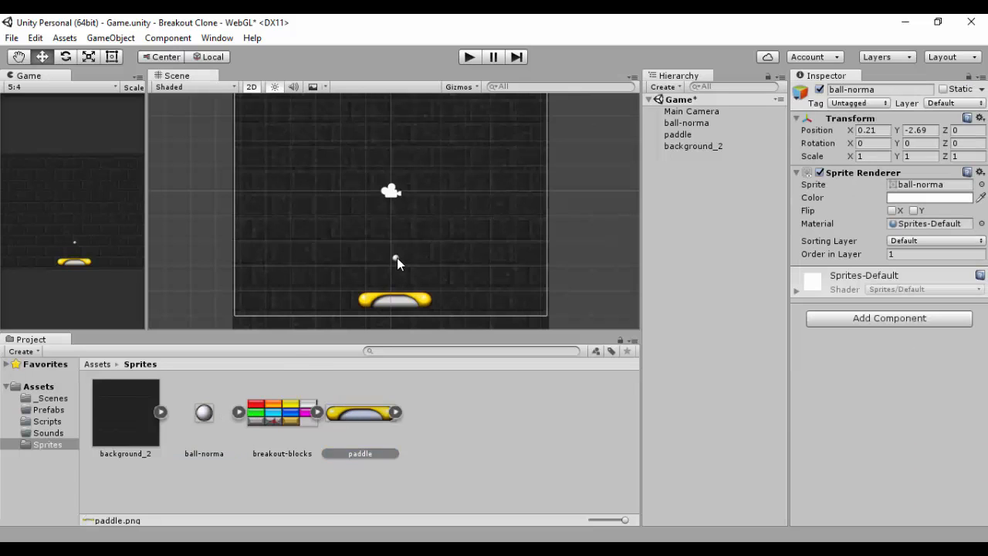
pyautogui.click(869, 157)
pyautogui.write('2')
pyautogui.click(917, 156)
pyautogui.write('2')
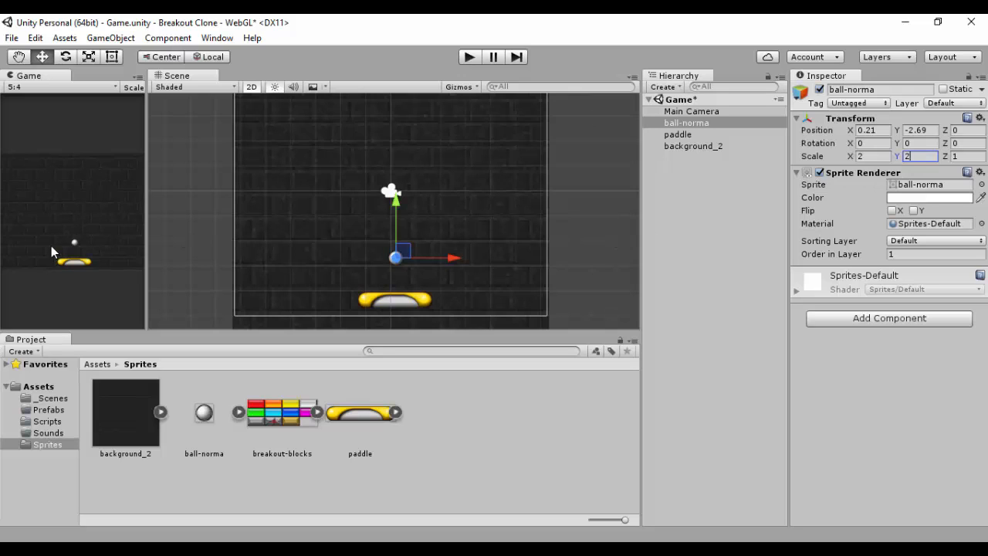
# Step: Move the ball onto the paddle and set its Order in Layer to 2
pyautogui.moveTo(395, 215); pyautogui.dragTo(433, 294)
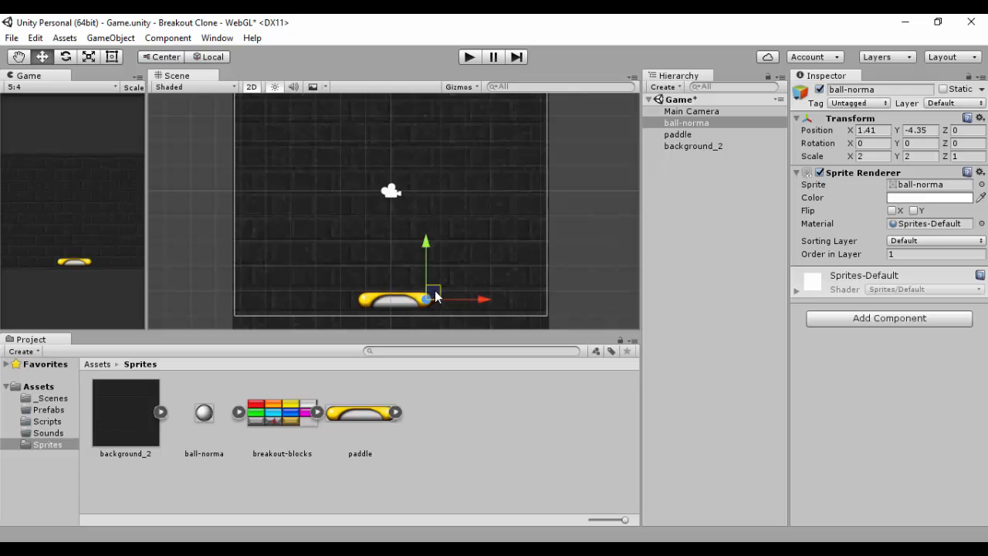
pyautogui.click(903, 254)
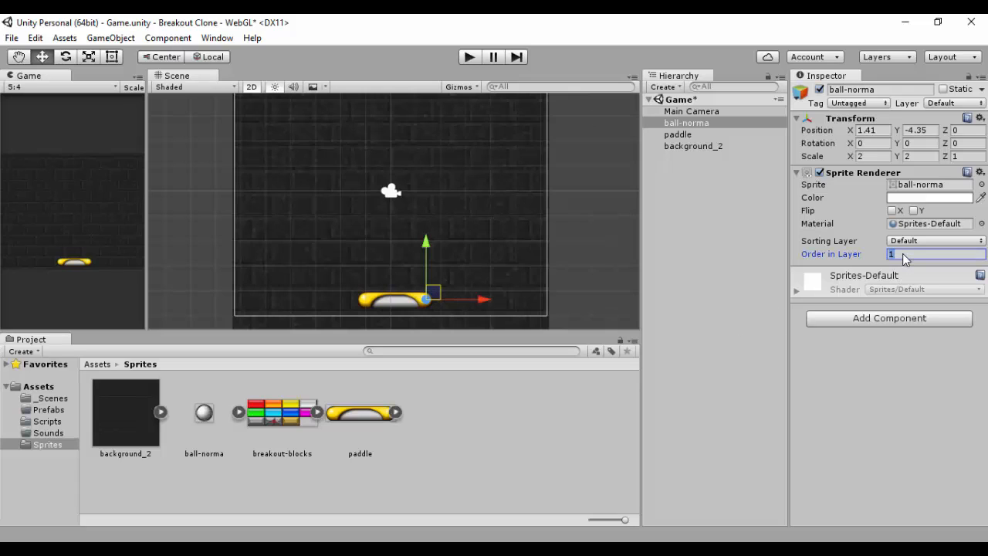
pyautogui.moveTo(433, 291); pyautogui.dragTo(424, 290)
pyautogui.scroll(8, 436, 288)
pyautogui.moveTo(422, 251); pyautogui.dragTo(422, 253, button='middle')
pyautogui.scroll(-8, 422, 252)
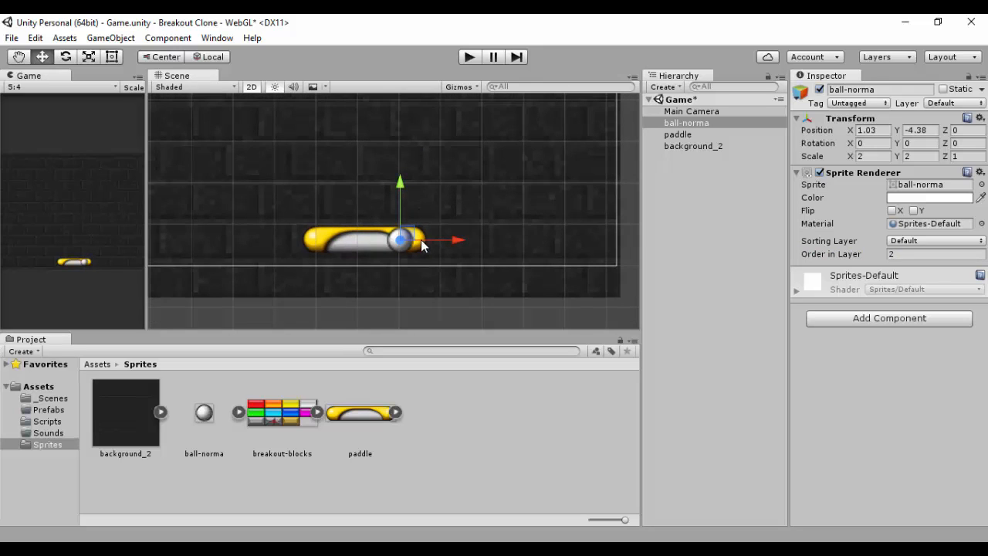
# Step: Place the ball just above the paddle at about Y -3.35
pyautogui.moveTo(413, 240); pyautogui.dragTo(369, 172)
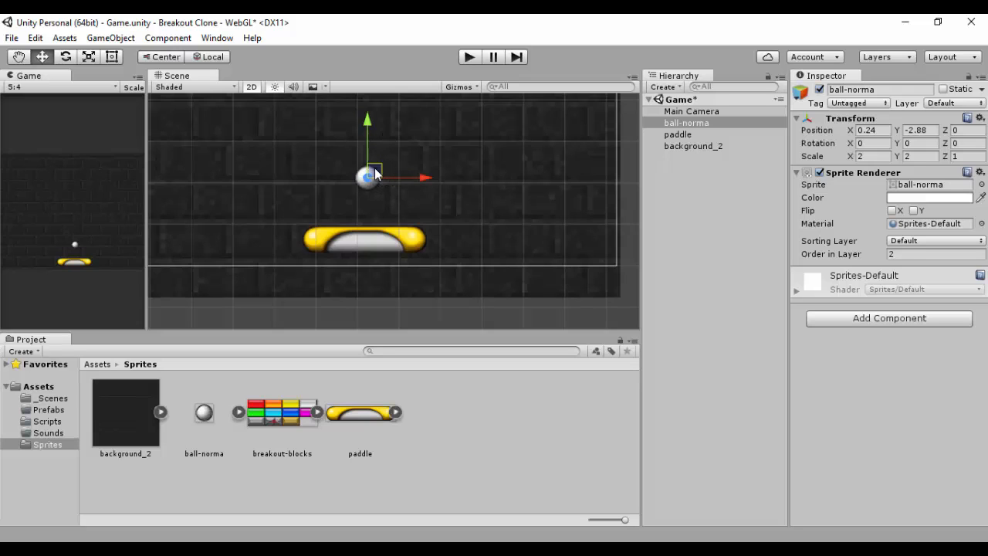
pyautogui.moveTo(375, 168); pyautogui.dragTo(362, 204)
pyautogui.scroll(-10, 399, 199)
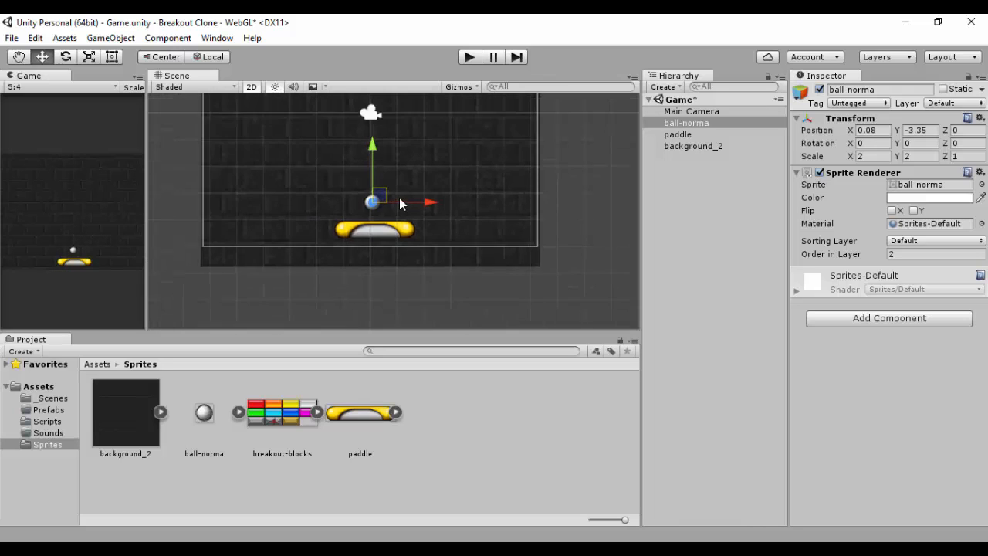
pyautogui.moveTo(425, 145); pyautogui.dragTo(428, 221, button='middle')
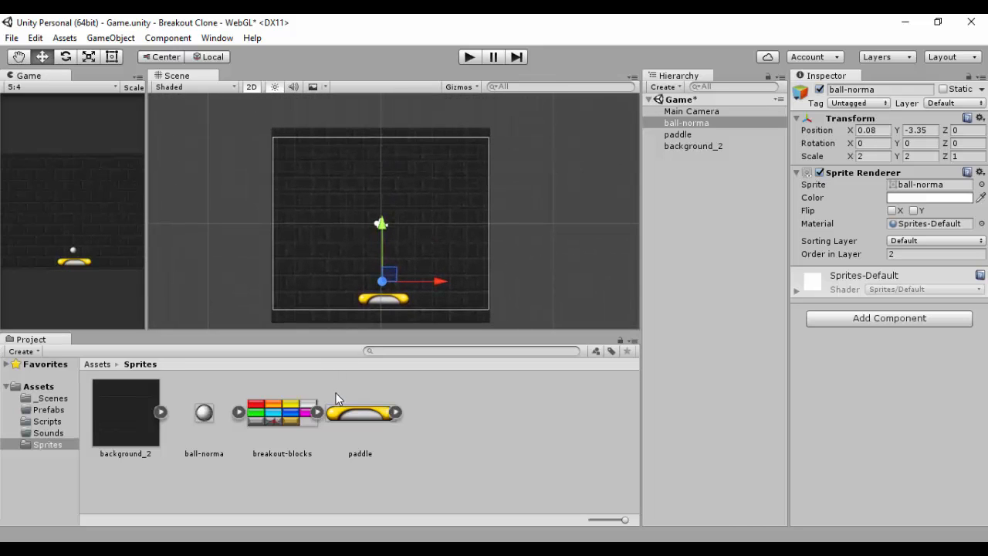
# Step: Expand the breakout-blocks sprite sheet and add the red block to the scene's top-left corner
pyautogui.click(39, 410)
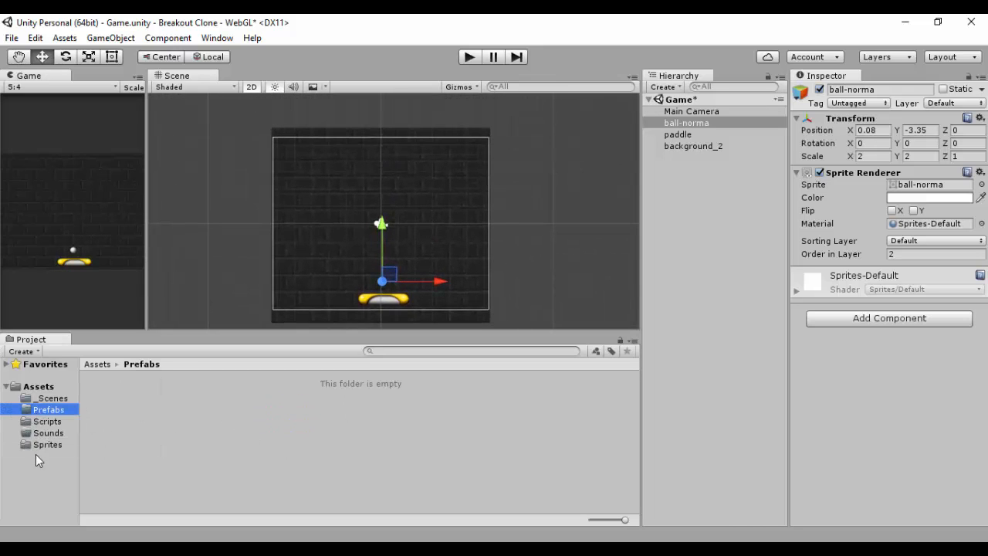
pyautogui.click(45, 445)
pyautogui.click(345, 412)
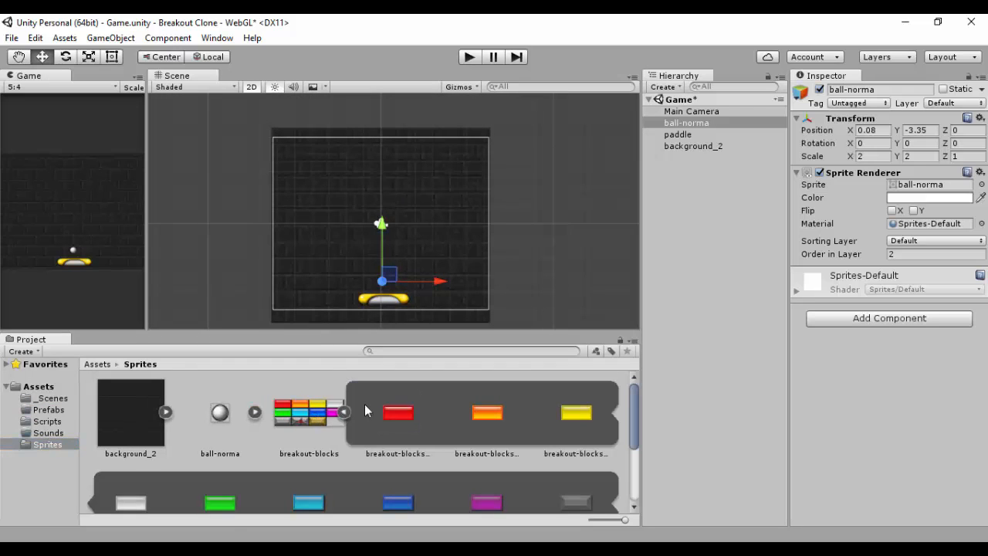
pyautogui.click(395, 411)
pyautogui.moveTo(393, 410); pyautogui.dragTo(297, 150)
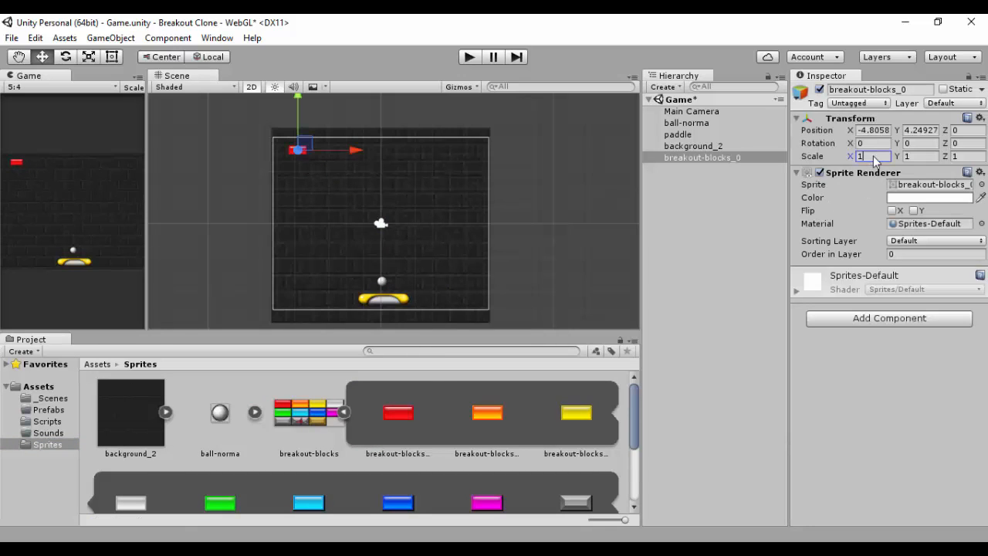
# Step: Set the red block's scale to 2 on X and Y and nudge it into the corner
pyautogui.write('2')
pyautogui.press('Tab')
pyautogui.write('2')
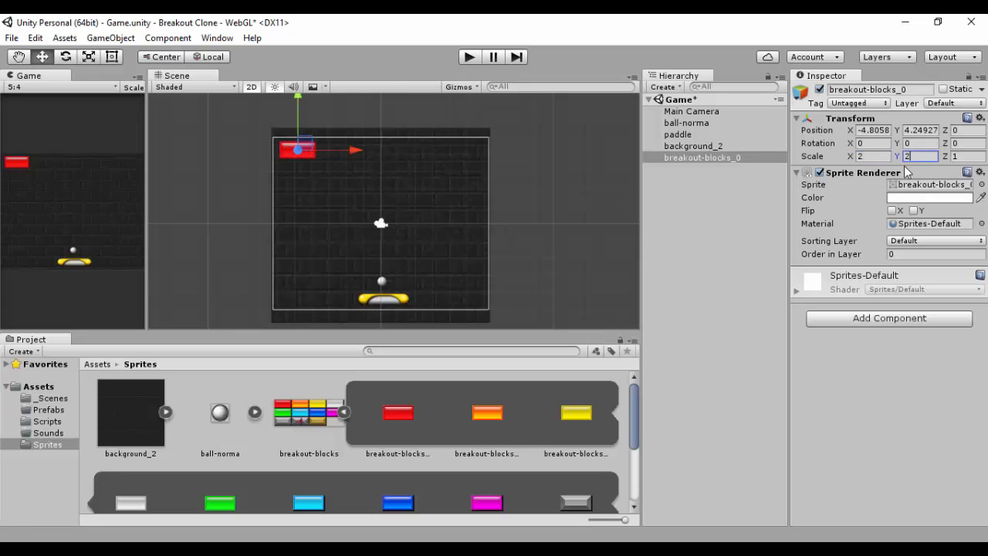
pyautogui.click(304, 144)
pyautogui.moveTo(304, 148); pyautogui.dragTo(302, 149)
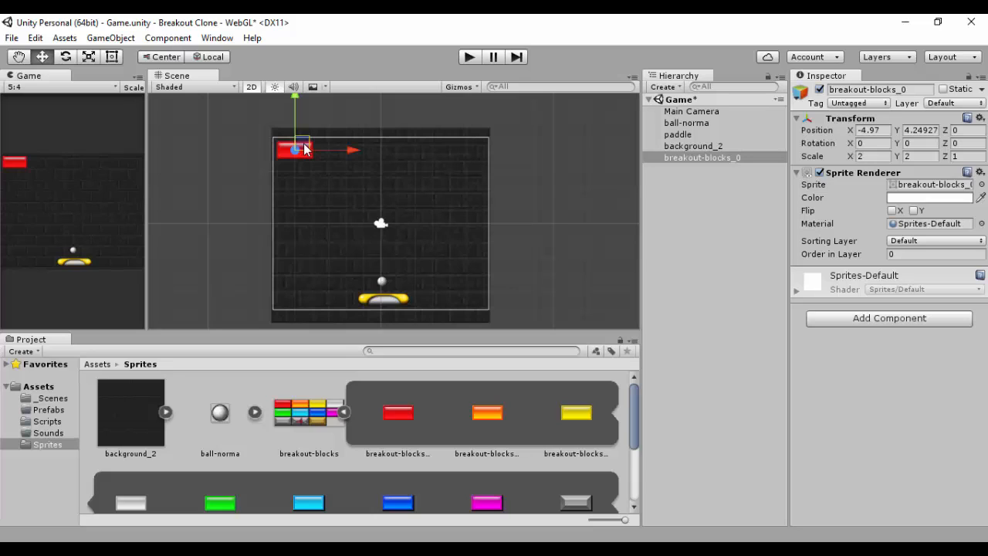
# Step: Try scaling the red block to 2.5 on X and Y
pyautogui.click(875, 158)
pyautogui.write('.5')
pyautogui.click(918, 158)
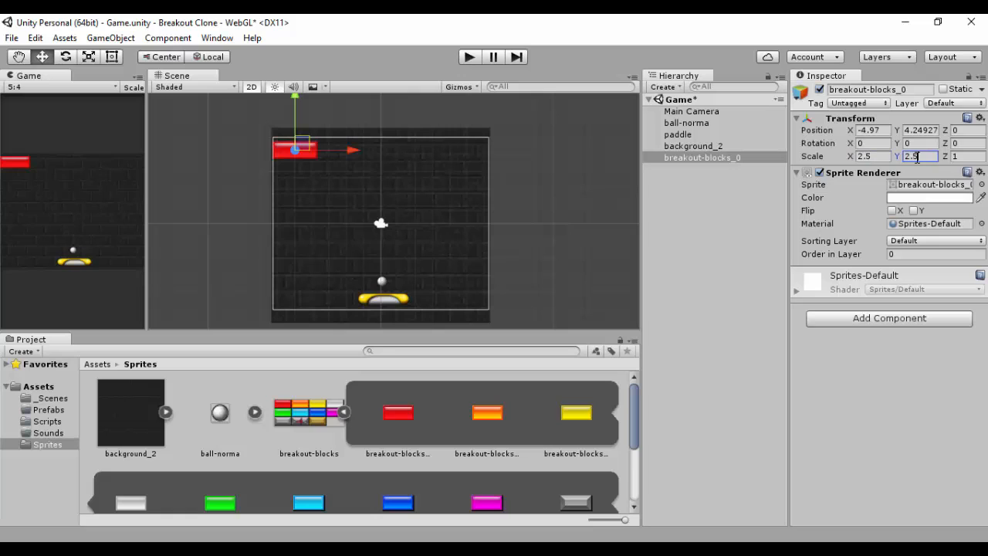
pyautogui.moveTo(302, 149); pyautogui.dragTo(308, 152)
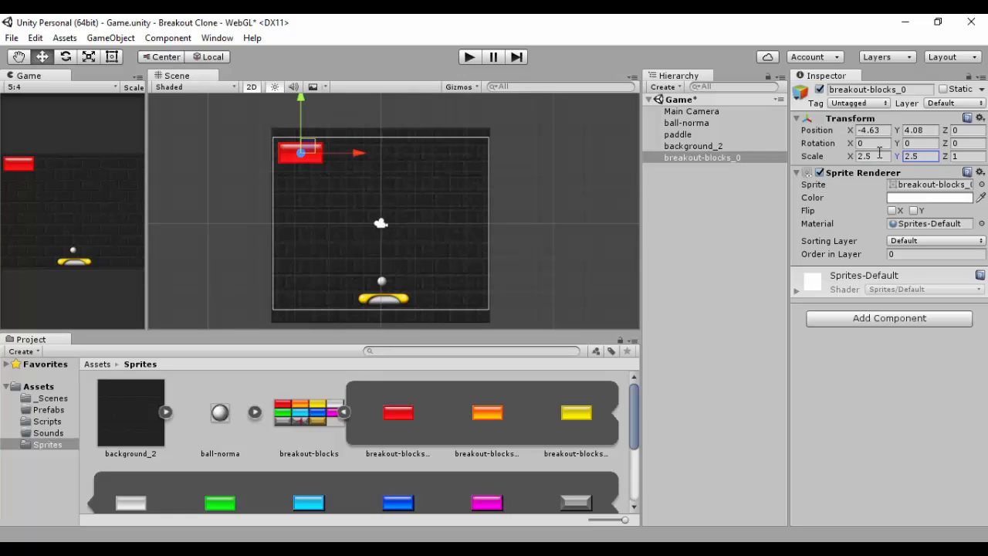
# Step: Set the block's scale back to 2 by 2 and position it at about X -5.01, Y 4.25
pyautogui.click(880, 156)
pyautogui.write('2')
pyautogui.click(920, 158)
pyautogui.write('2')
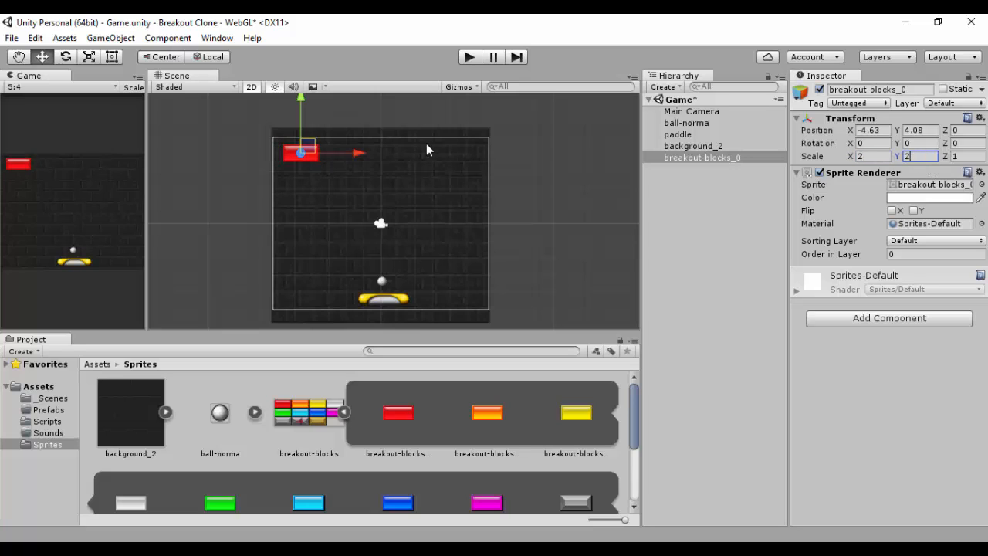
pyautogui.moveTo(314, 148); pyautogui.dragTo(302, 146)
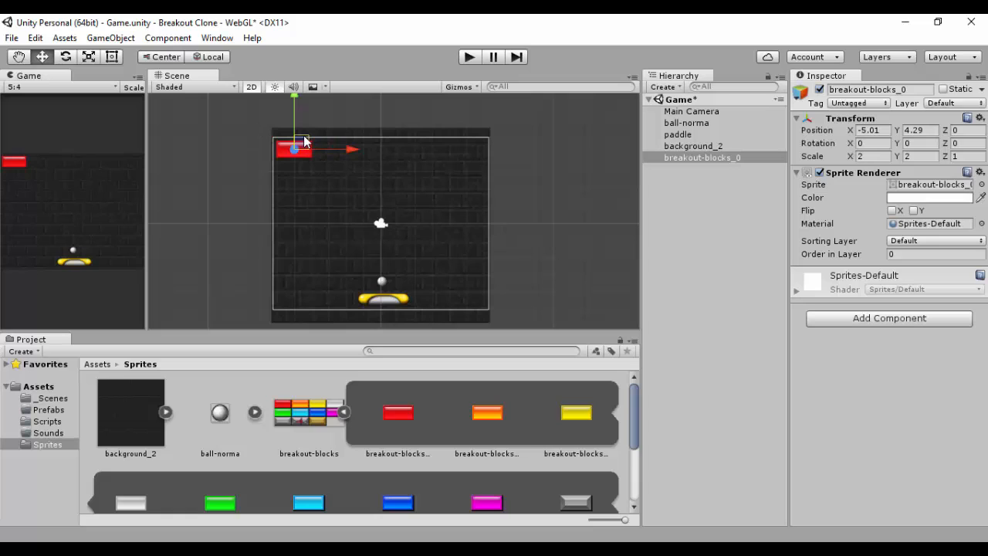
pyautogui.moveTo(309, 142)
pyautogui.mouseDown()
pyautogui.moveTo(465, 147)
pyautogui.moveTo(303, 143)
pyautogui.mouseUp()
pyautogui.moveTo(303, 141); pyautogui.dragTo(302, 143)
# Step: Add a Box Collider 2D component to the red block and expand its settings
pyautogui.click(48, 410)
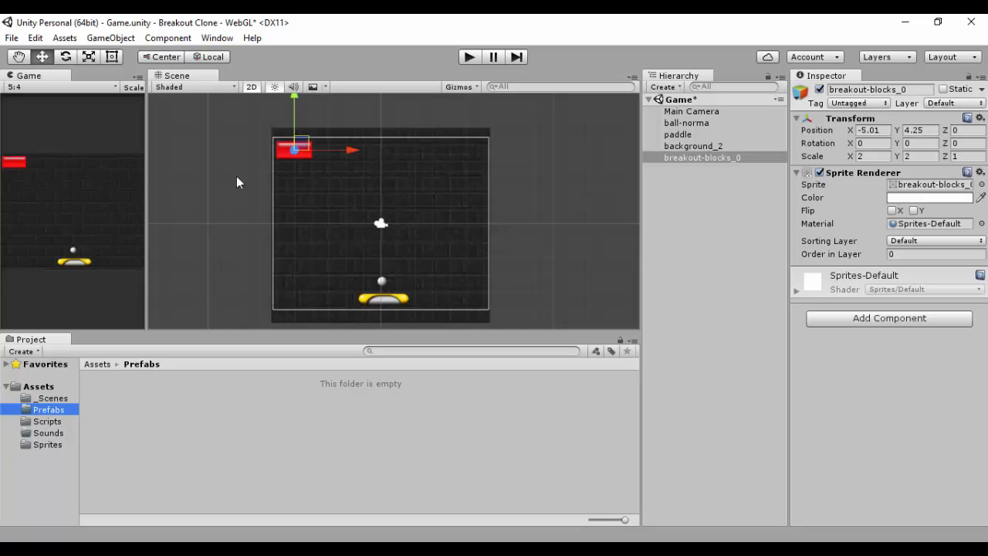
pyautogui.click(868, 316)
pyautogui.click(884, 170)
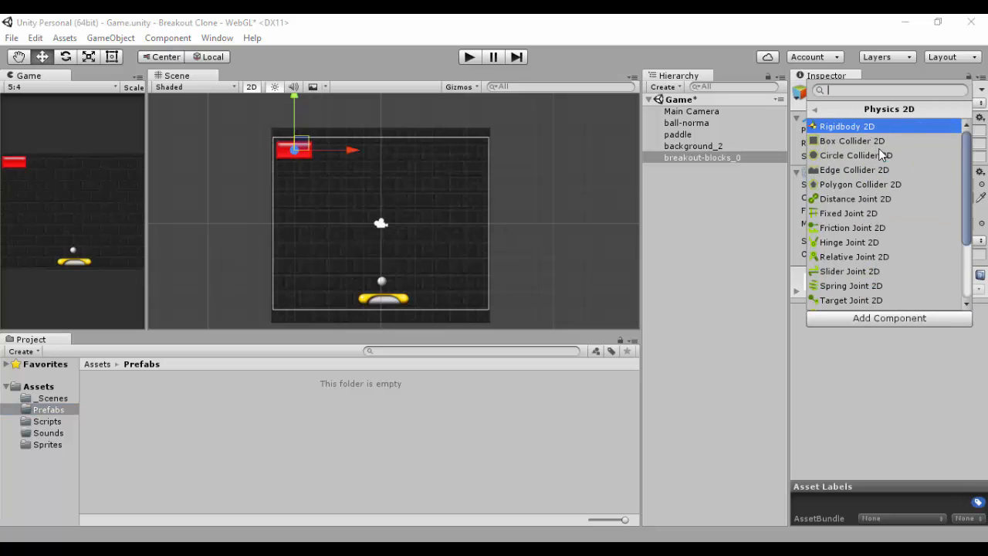
pyautogui.click(878, 142)
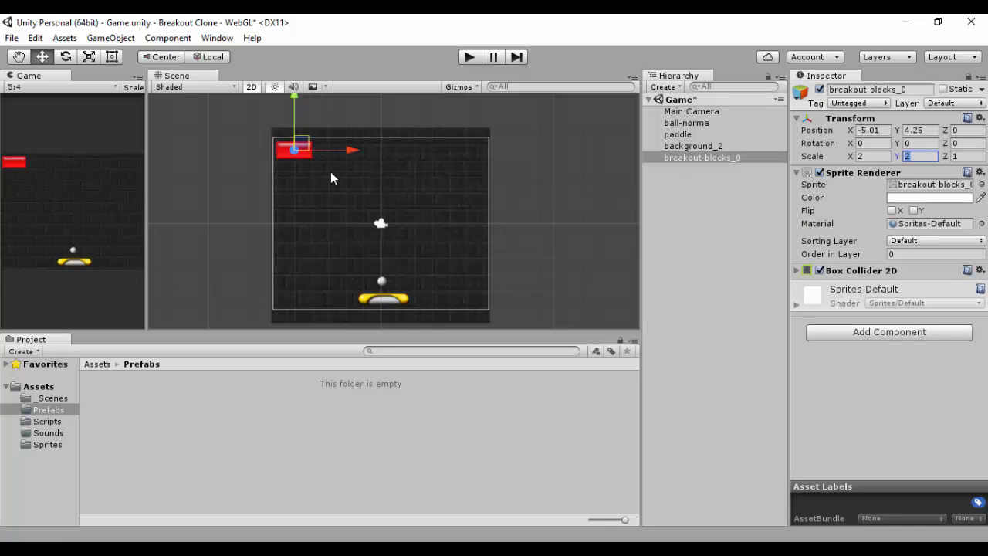
pyautogui.scroll(5, 330, 172)
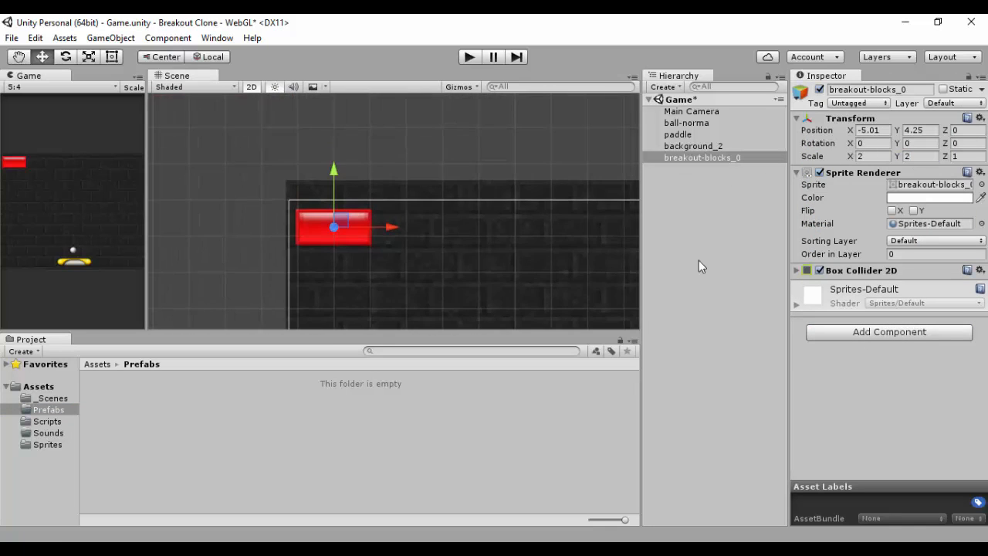
pyautogui.click(806, 270)
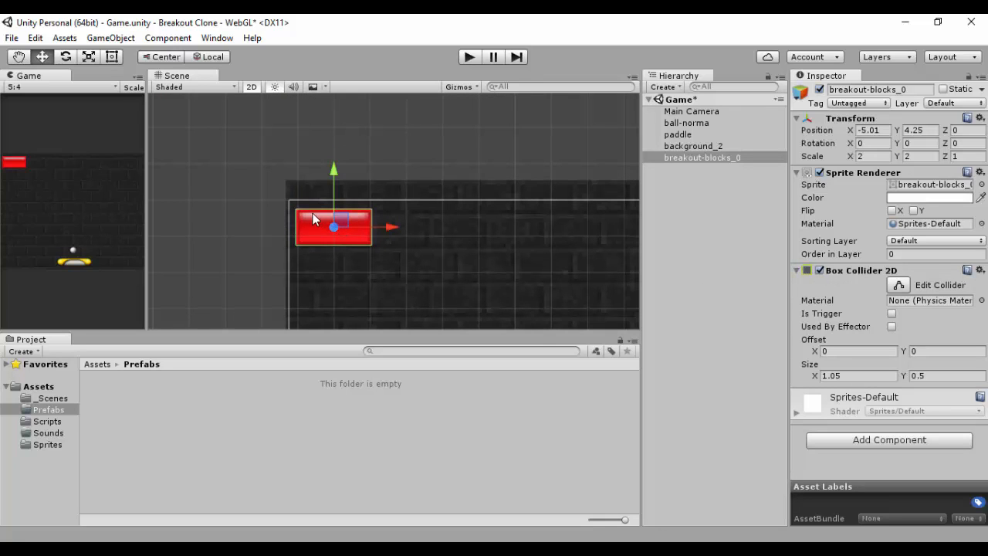
# Step: Rename the red block object to Brick
pyautogui.click(854, 90)
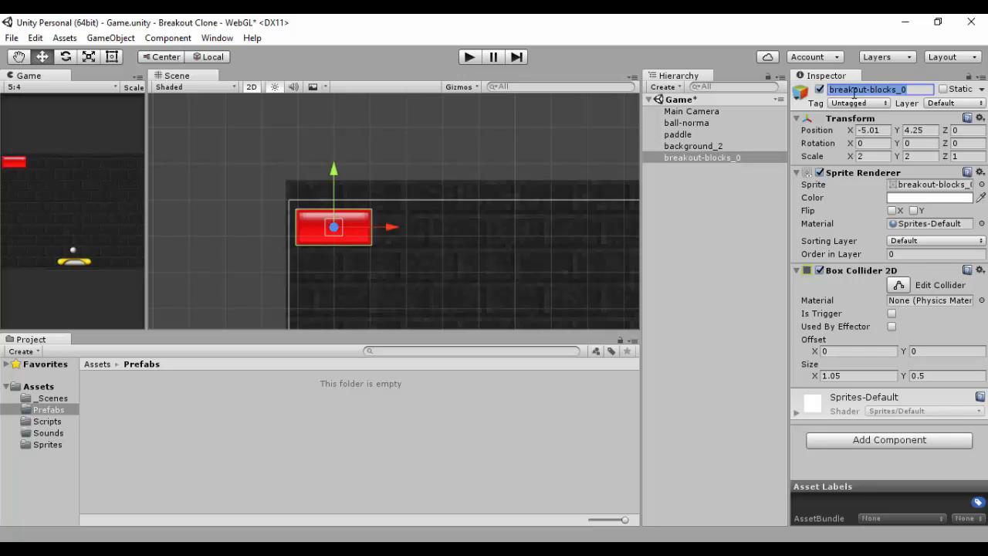
pyautogui.write('Brick')
pyautogui.press('Return')
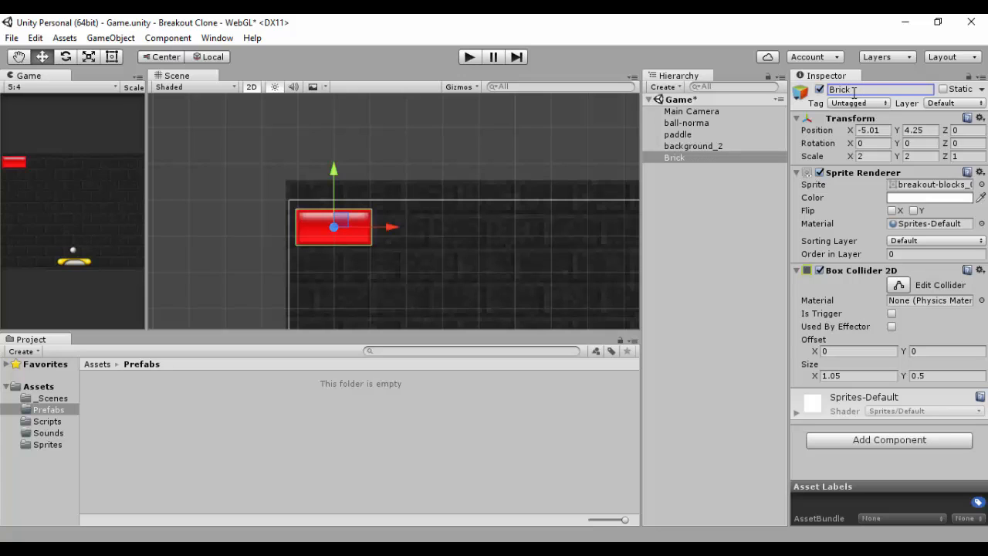
# Step: Rename the background object to Background
pyautogui.click(709, 149)
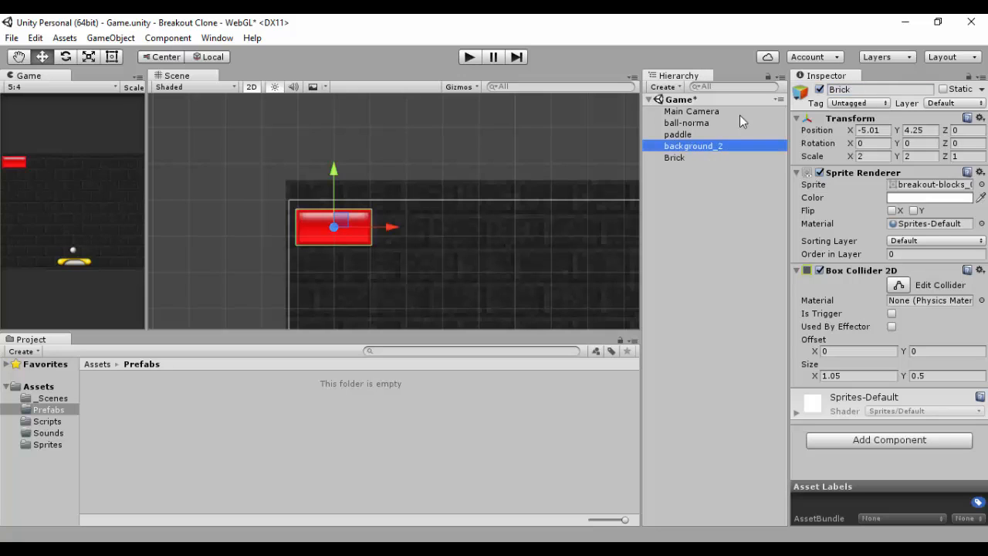
pyautogui.click(870, 89)
pyautogui.write('Bac')
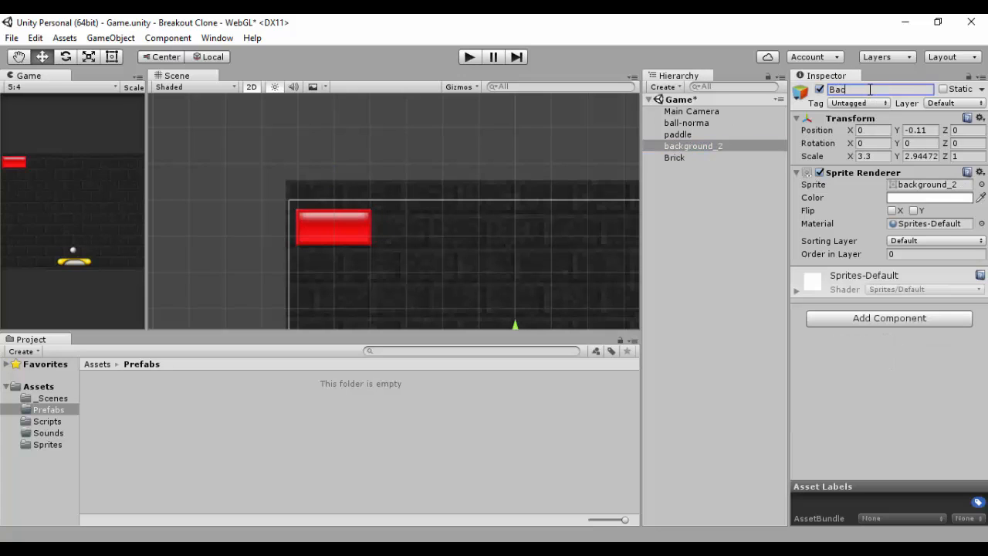
pyautogui.write('kground')
pyautogui.press('Return')
# Step: Rename the ball object to Ball_Normal
pyautogui.click(685, 123)
pyautogui.click(905, 90)
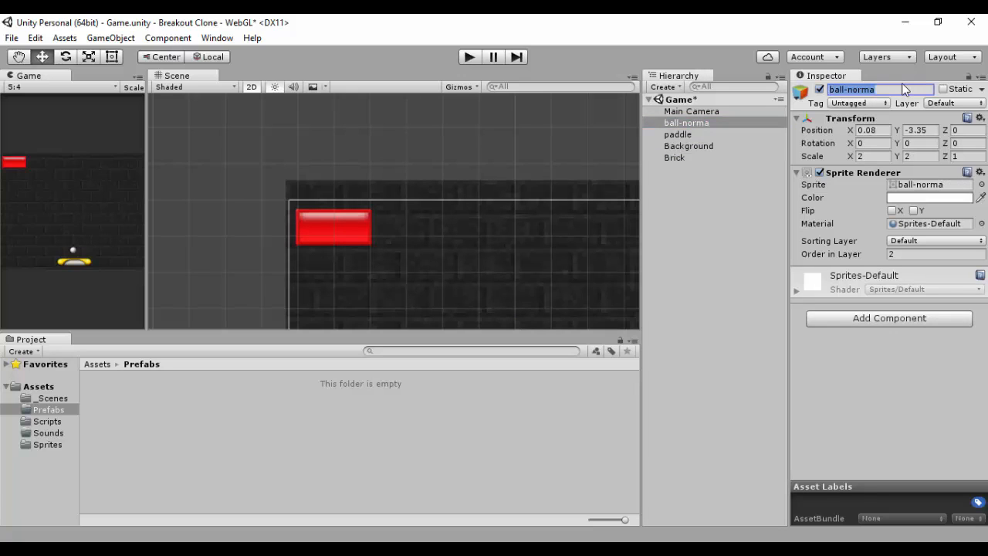
pyautogui.write('Ball_Normal')
pyautogui.press('Return')
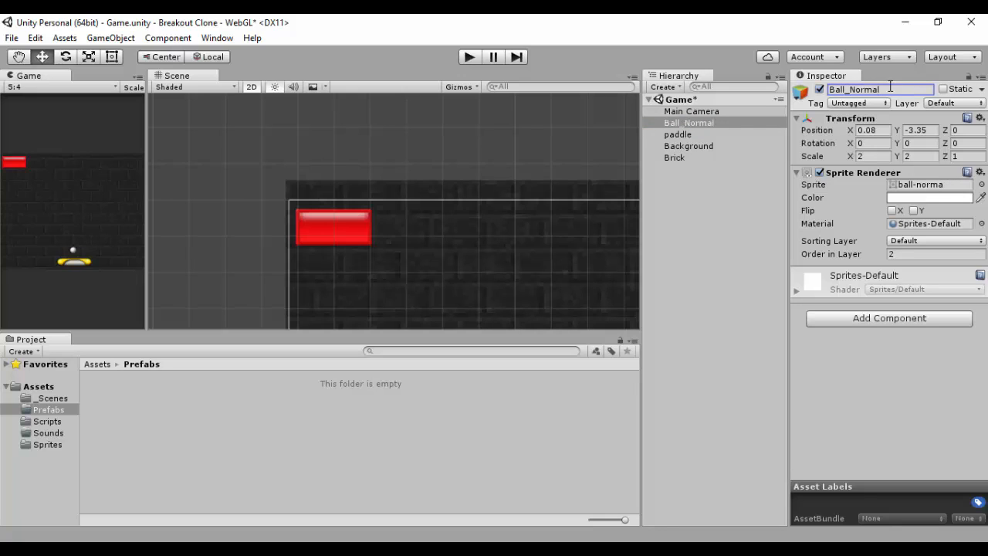
# Step: Rename the paddle object to Paddle
pyautogui.click(679, 135)
pyautogui.click(689, 123)
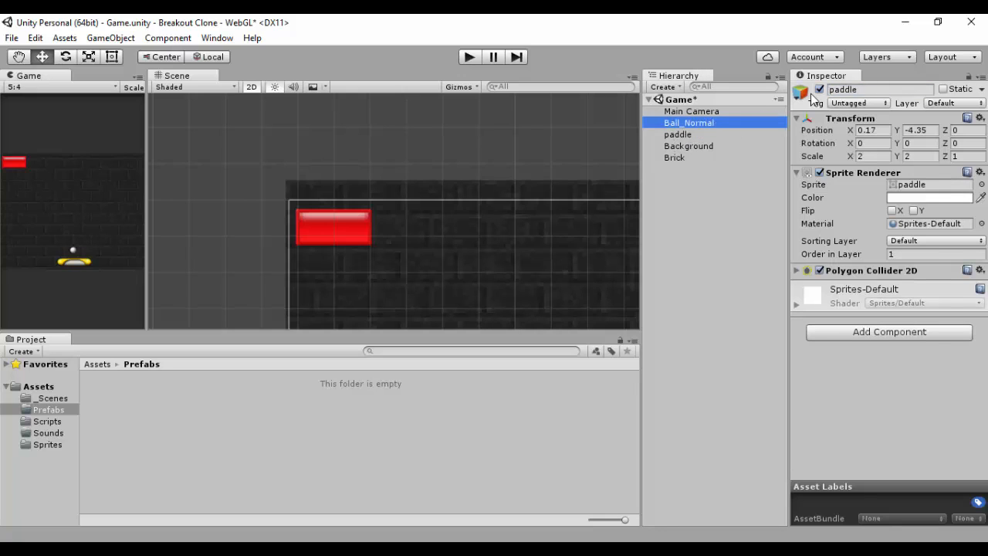
pyautogui.click(877, 90)
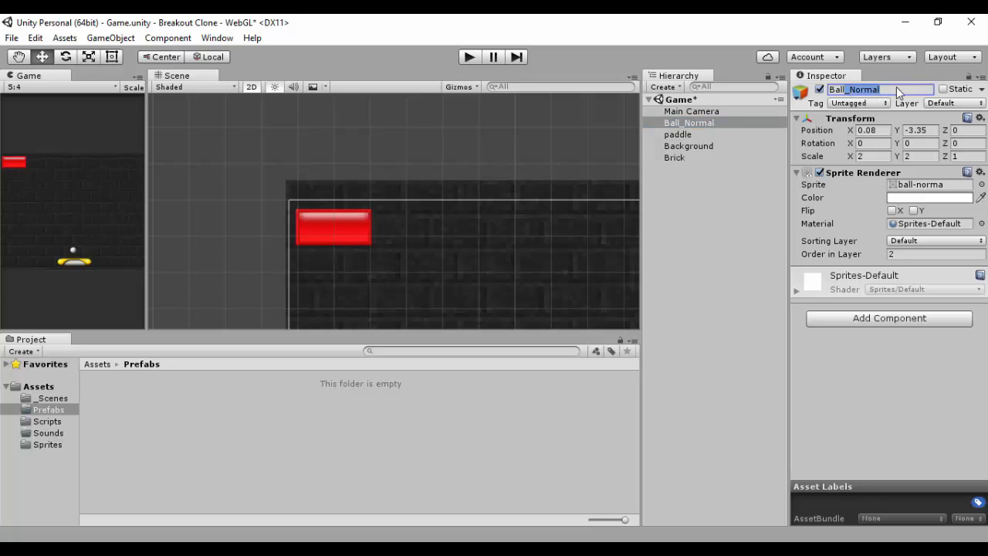
pyautogui.click(896, 86)
pyautogui.click(679, 135)
pyautogui.click(870, 85)
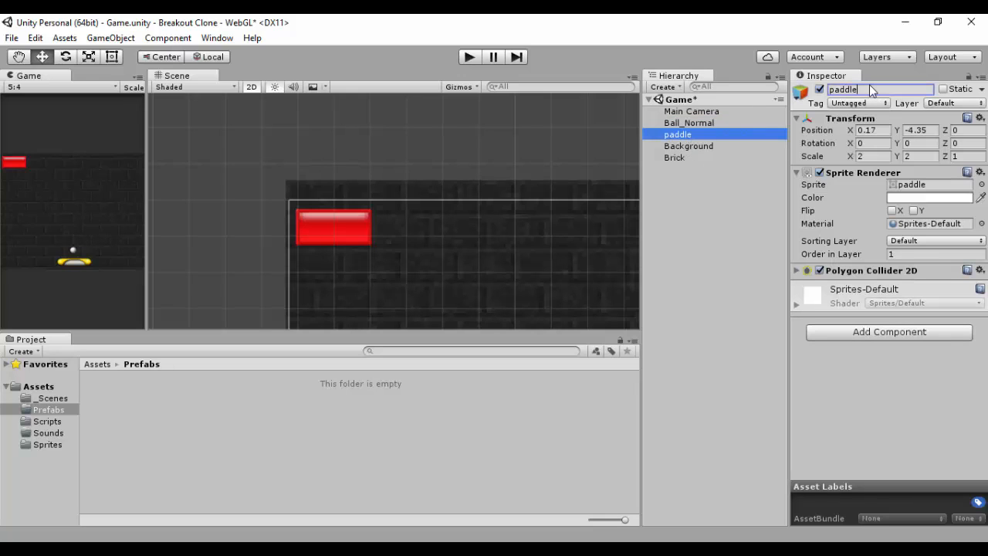
pyautogui.write('Padd')
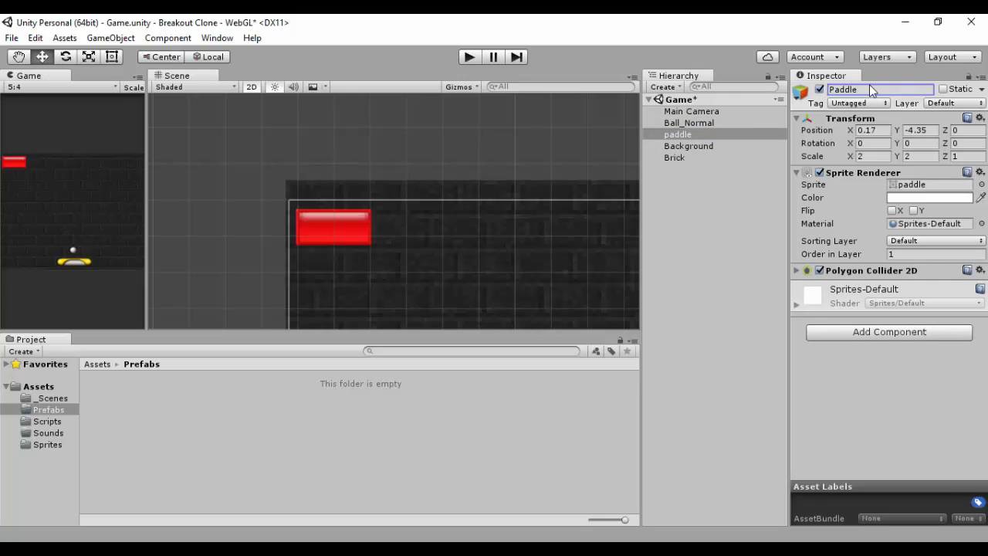
pyautogui.press('Return')
pyautogui.scroll(-5, 521, 224)
pyautogui.moveTo(512, 217); pyautogui.dragTo(481, 138, button='middle')
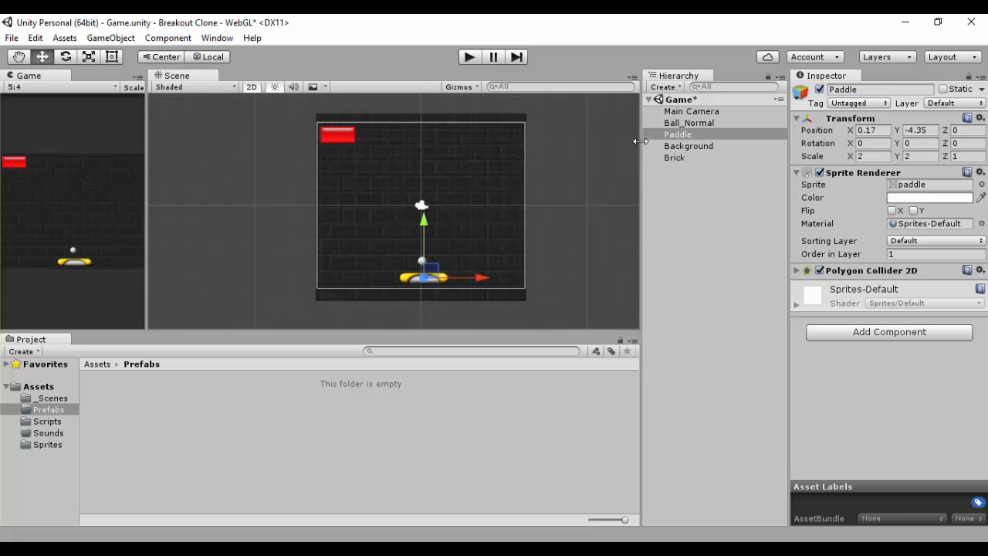
pyautogui.click(681, 133)
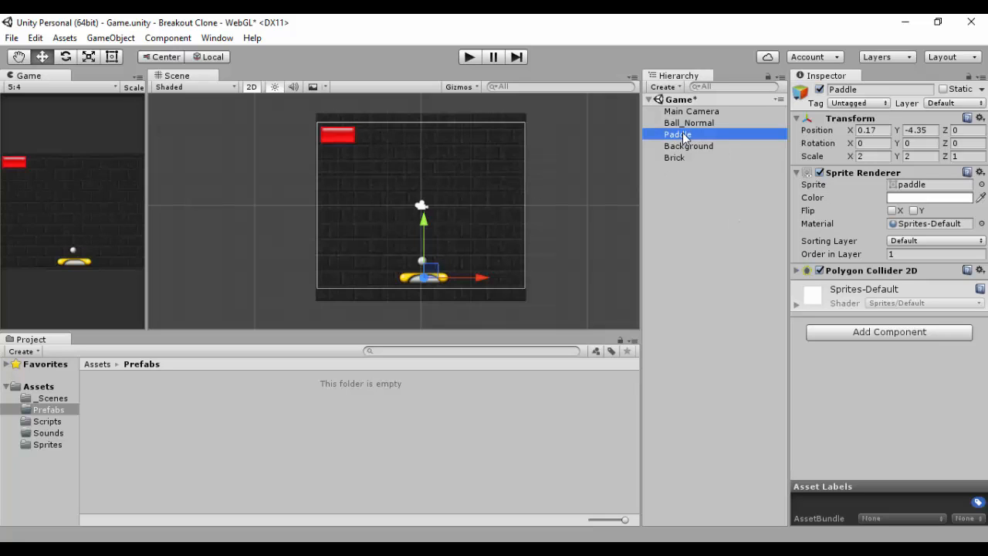
pyautogui.click(676, 159)
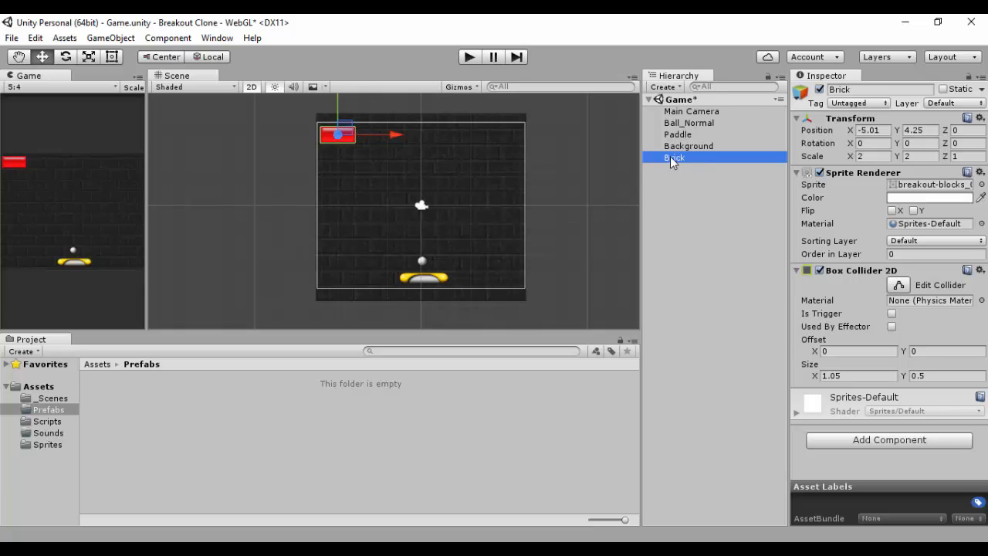
# Step: Save the red brick as a prefab named Brick in the Prefabs folder
pyautogui.moveTo(670, 158); pyautogui.dragTo(118, 397)
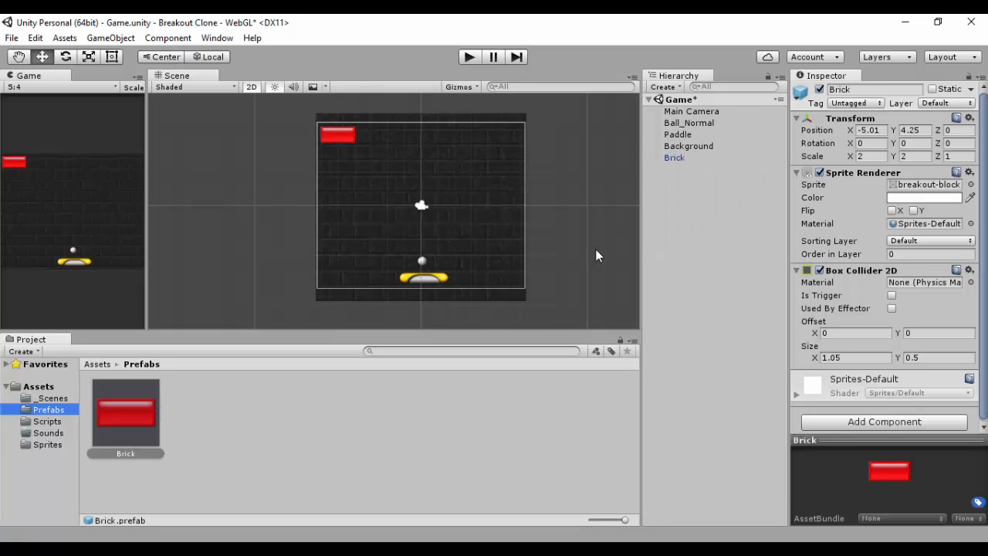
pyautogui.click(673, 158)
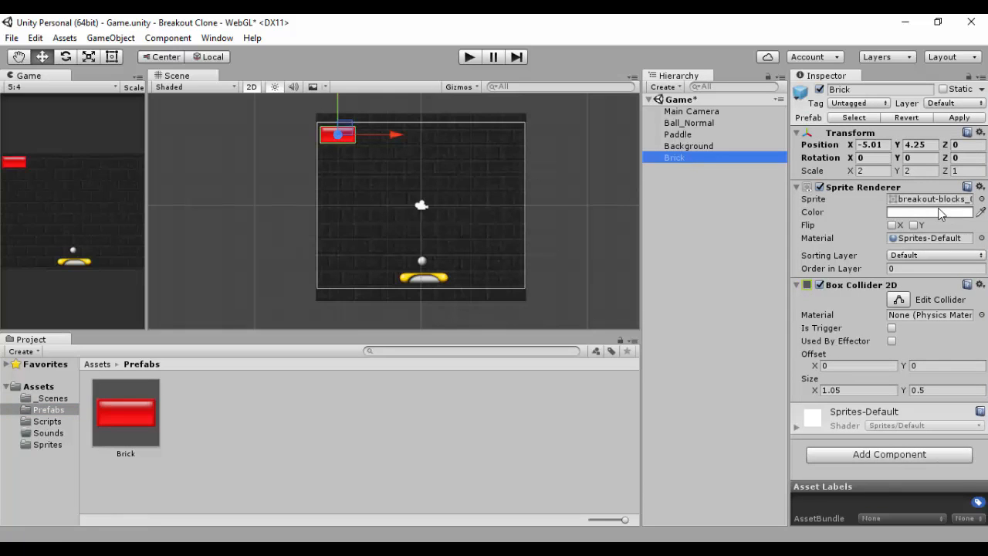
# Step: Change the brick's sprite to the orange breakout-blocks_1 and rename the object Brick2
pyautogui.click(982, 199)
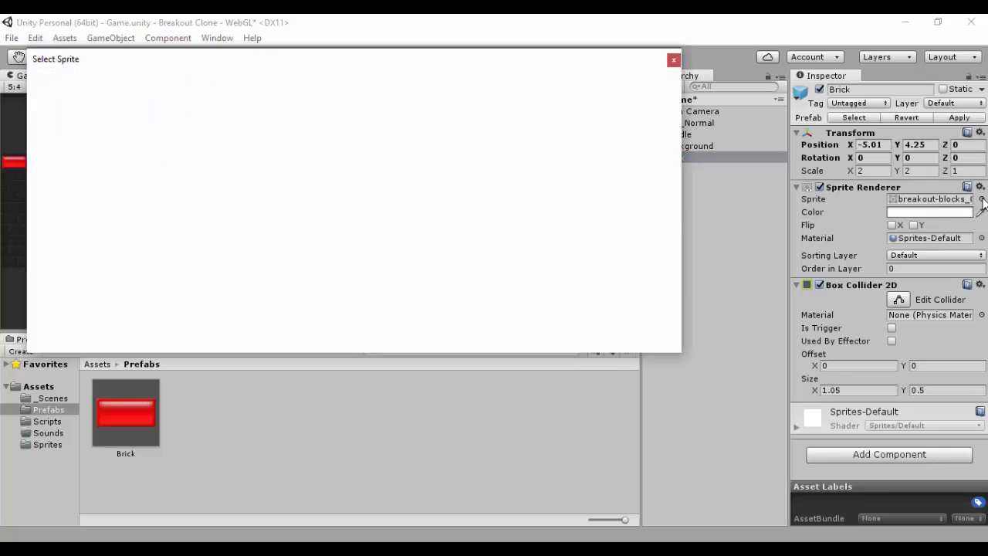
pyautogui.doubleClick(383, 143)
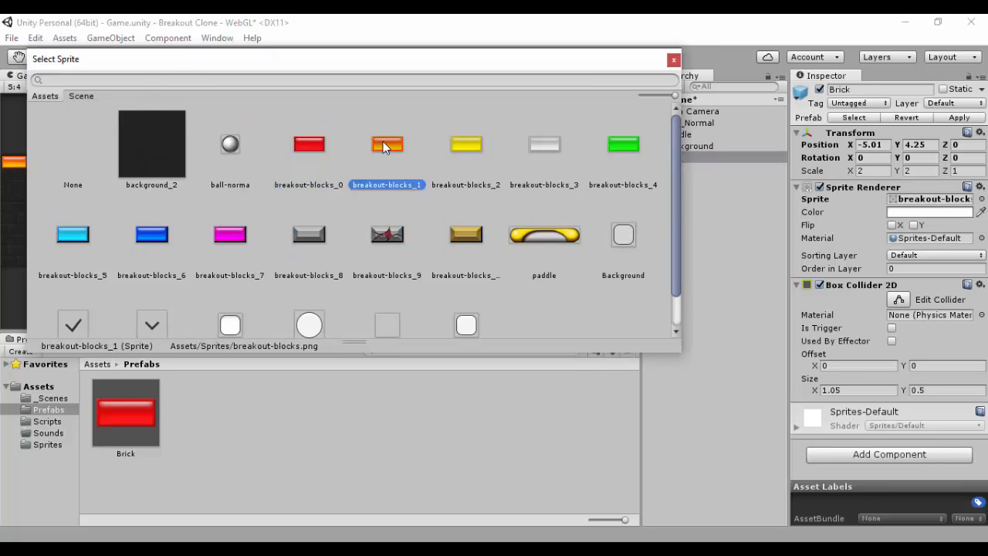
pyautogui.click(861, 89)
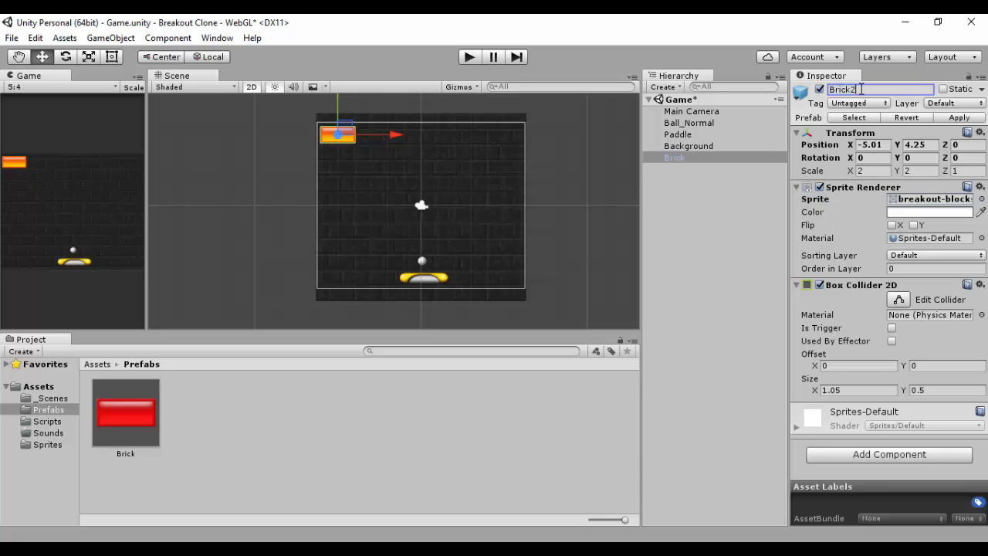
pyautogui.press('Return')
# Step: Save the orange Brick2 object as a new prefab in the Prefabs folder
pyautogui.moveTo(683, 156); pyautogui.dragTo(209, 417)
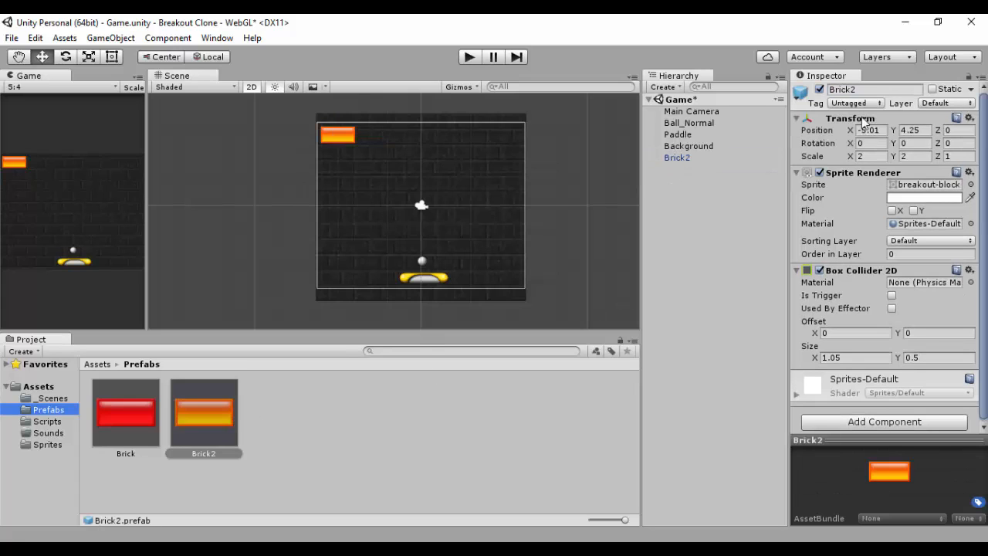
pyautogui.click(690, 159)
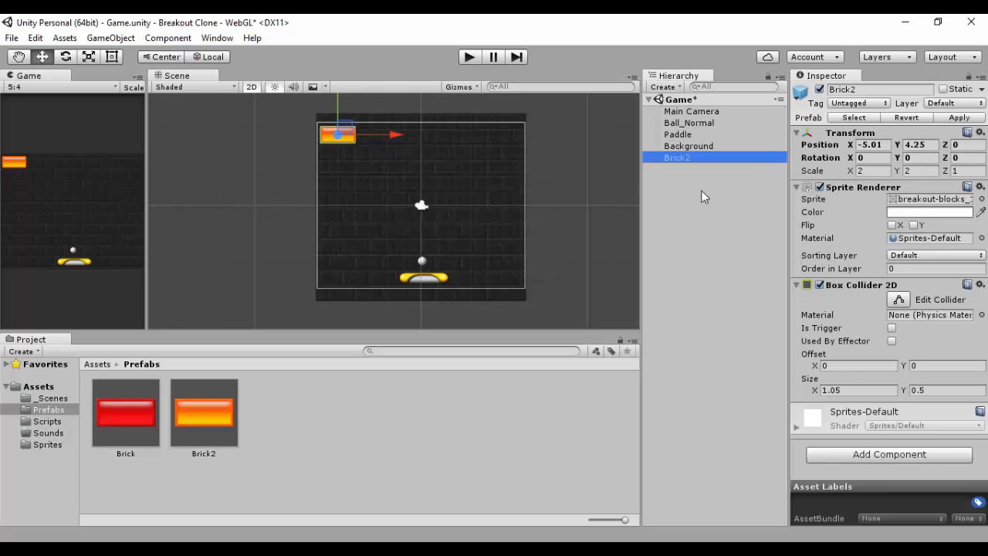
pyautogui.click(105, 412)
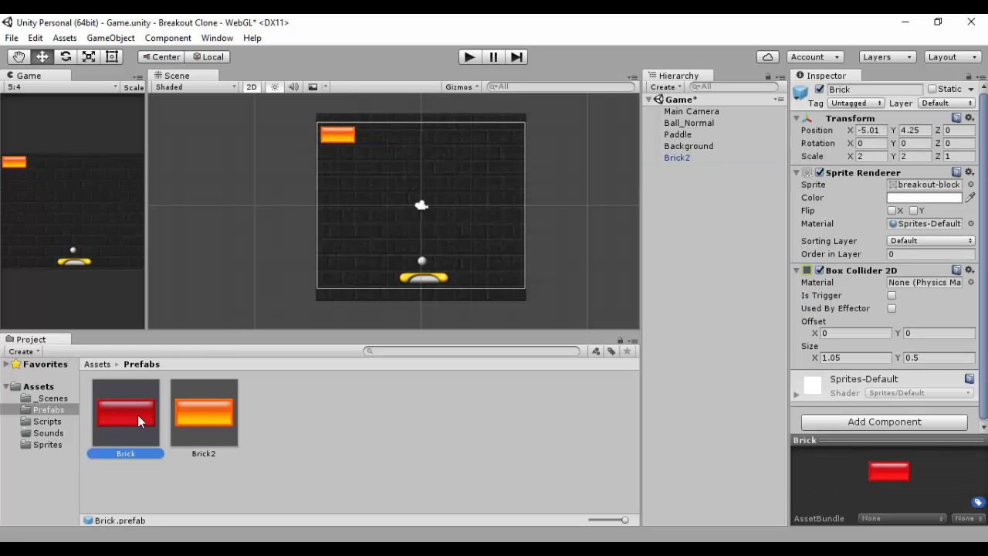
pyautogui.click(185, 417)
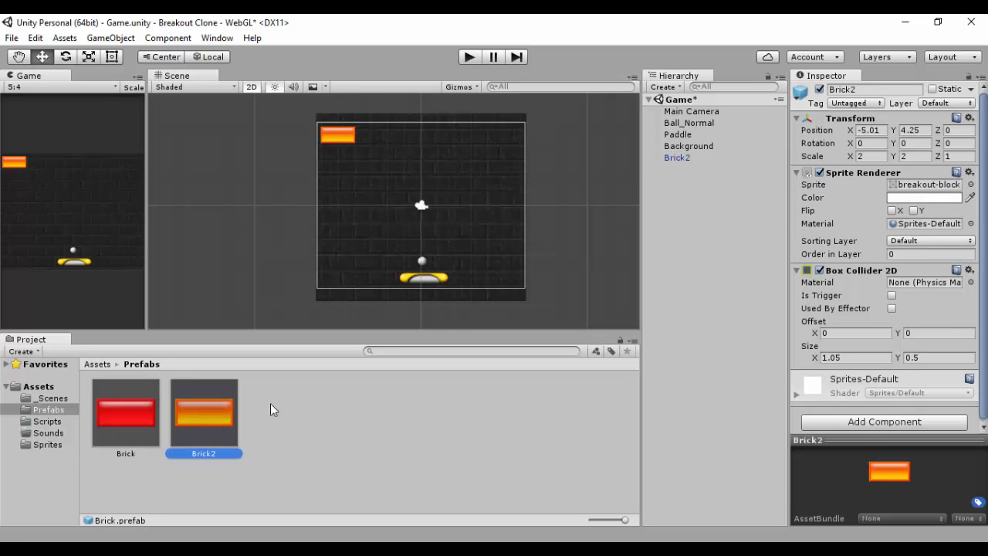
pyautogui.click(687, 167)
pyautogui.click(687, 158)
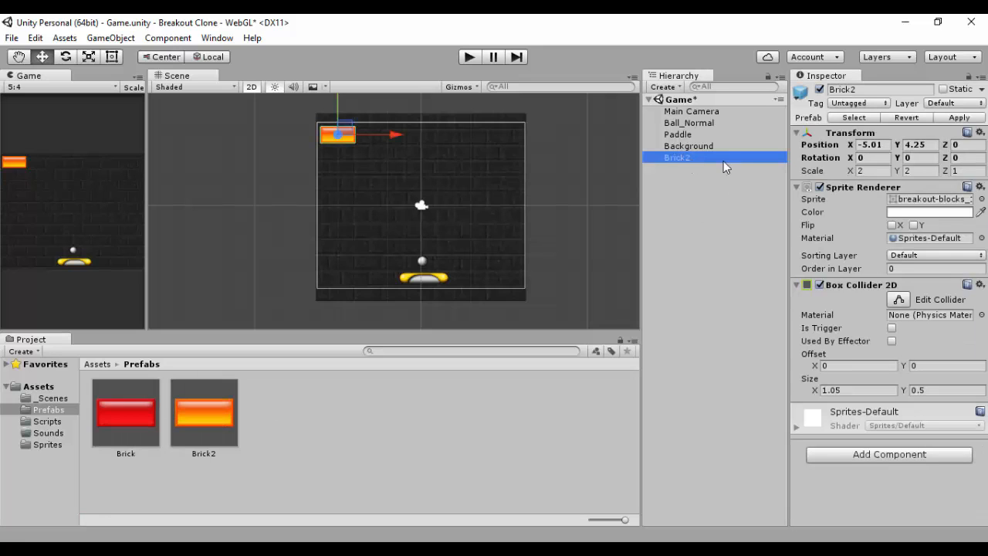
pyautogui.click(207, 410)
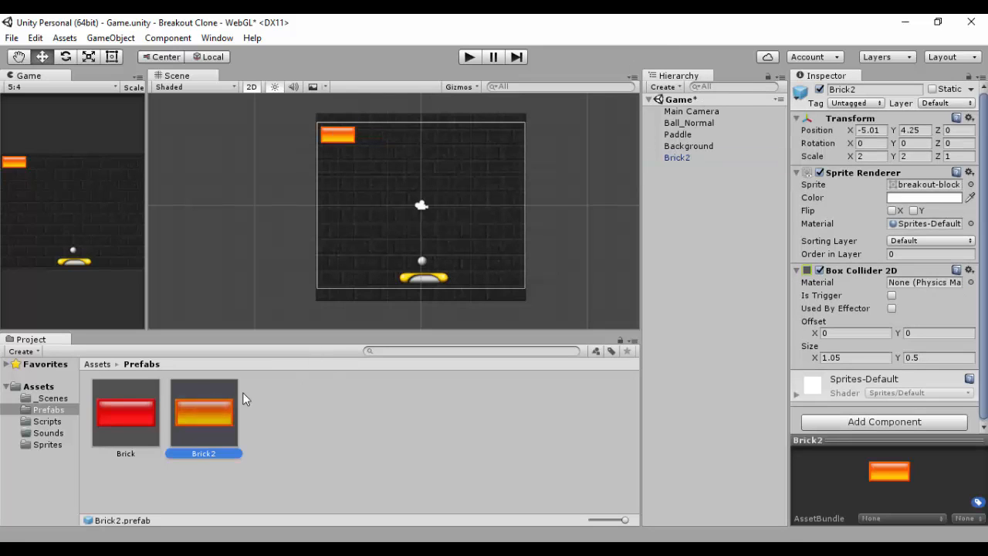
pyautogui.click(677, 159)
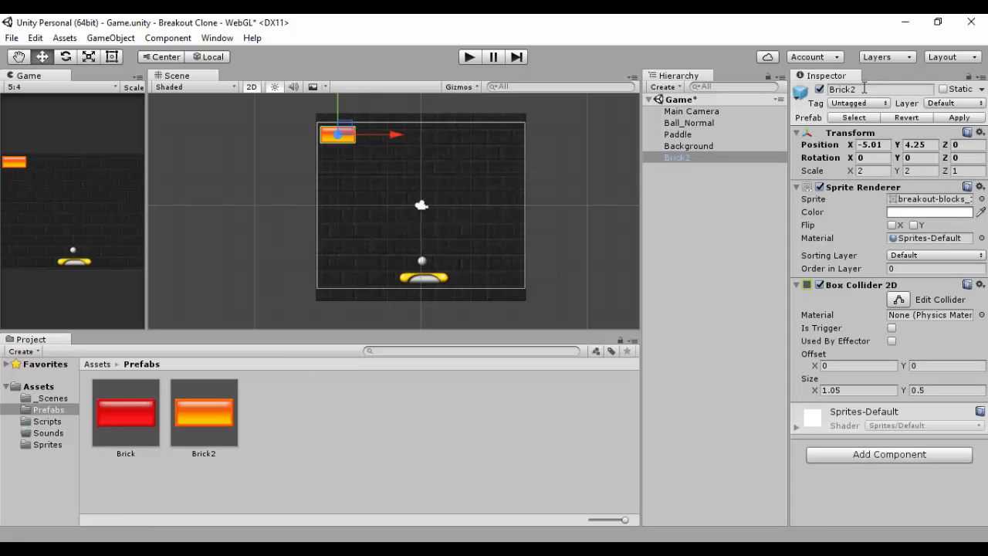
# Step: Rename the brick object to Brick3
pyautogui.click(864, 90)
pyautogui.press('Right')
pyautogui.press('BackSpace')
pyautogui.write('3')
# Step: Assign the yellow breakout-blocks_2 sprite to Brick3's Sprite Renderer
pyautogui.click(926, 198)
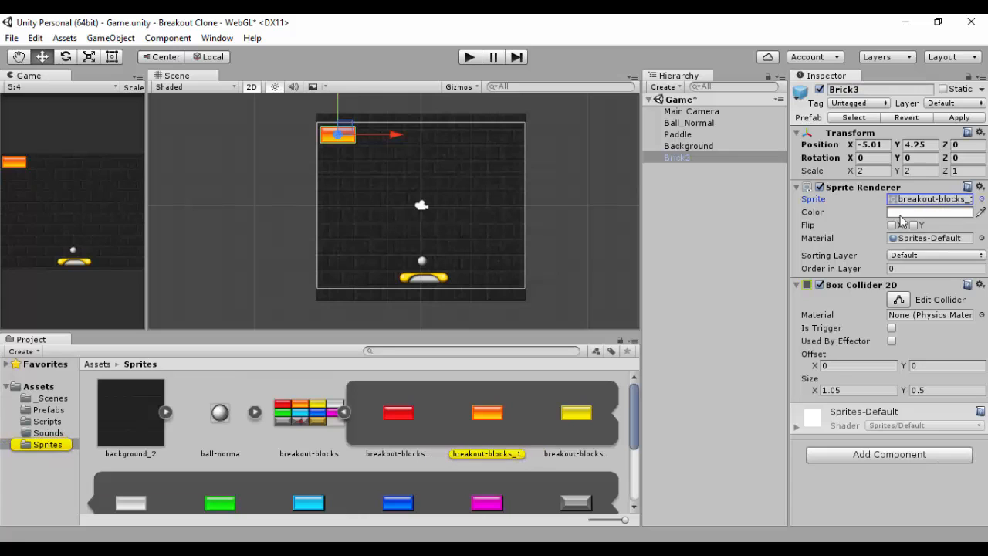
pyautogui.click(981, 199)
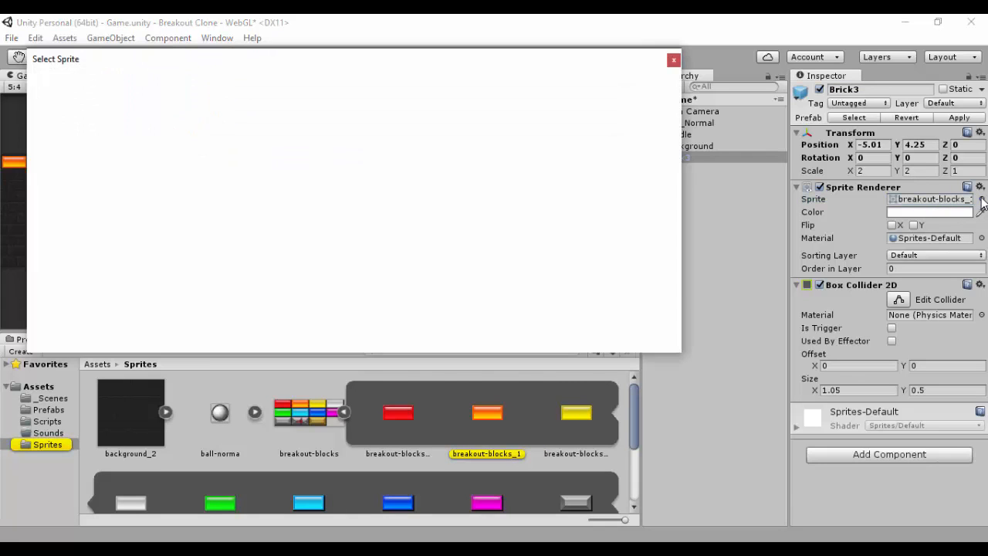
pyautogui.click(674, 61)
pyautogui.click(942, 202)
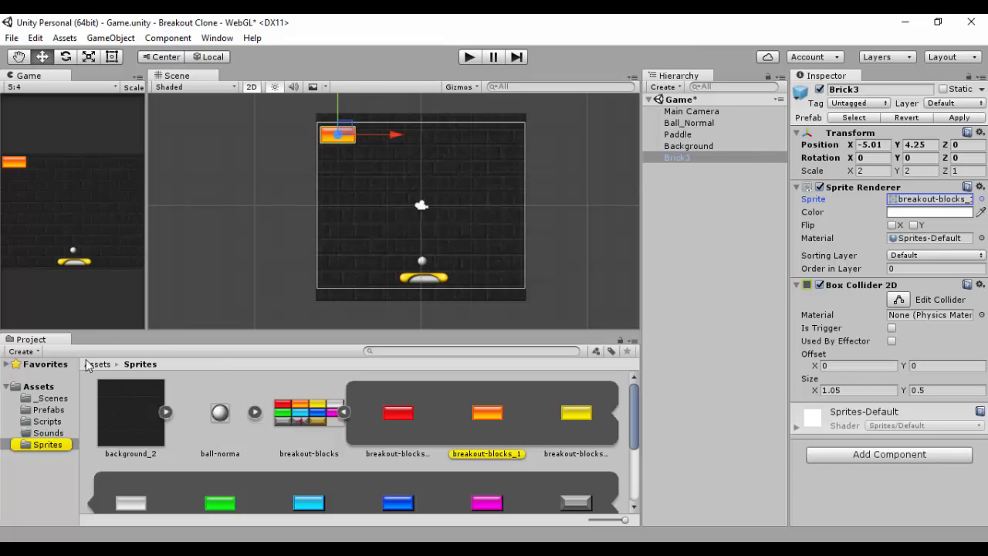
pyautogui.scroll(-2, 440, 397)
pyautogui.scroll(2, 442, 401)
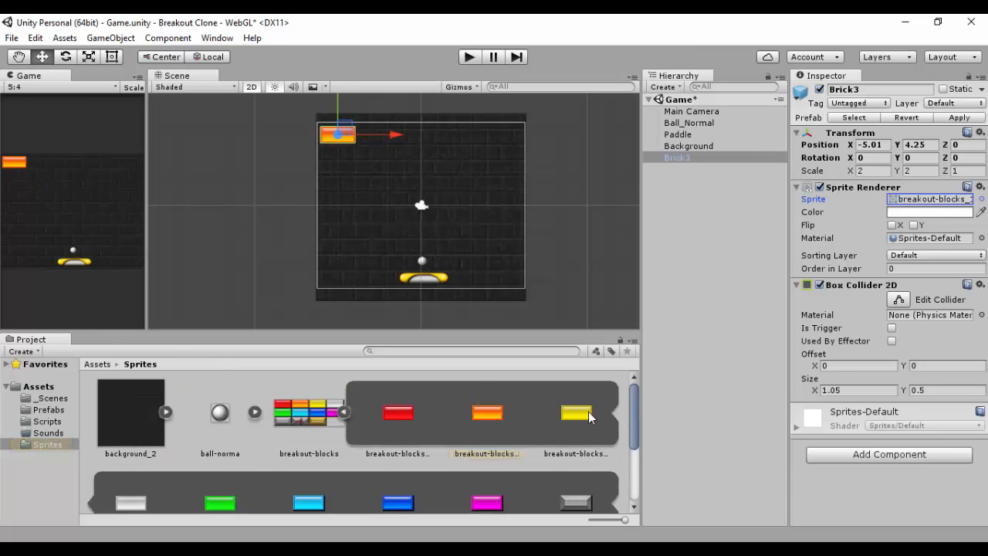
pyautogui.moveTo(585, 417); pyautogui.dragTo(916, 207)
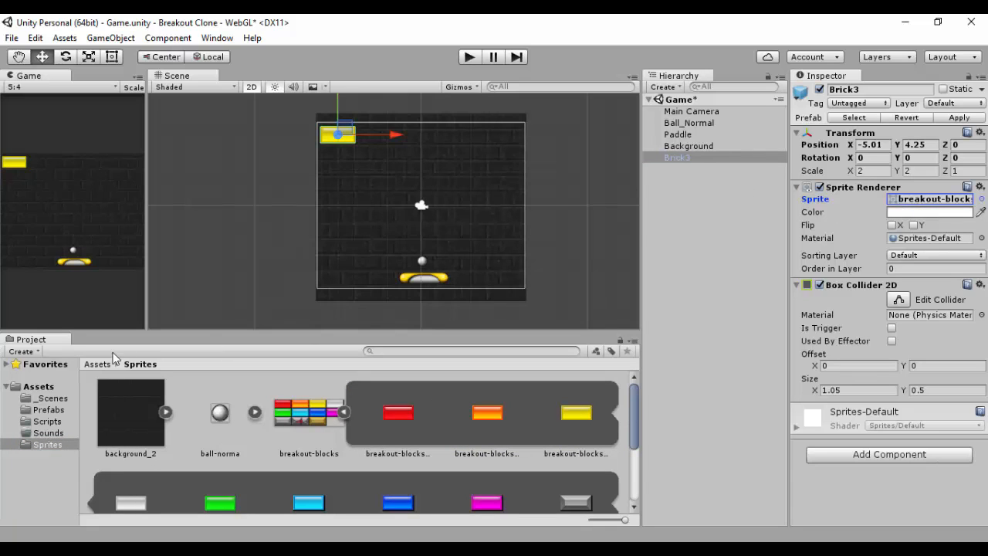
# Step: Save the yellow Brick3 object as a new prefab in the Prefabs folder
pyautogui.click(47, 421)
pyautogui.click(51, 410)
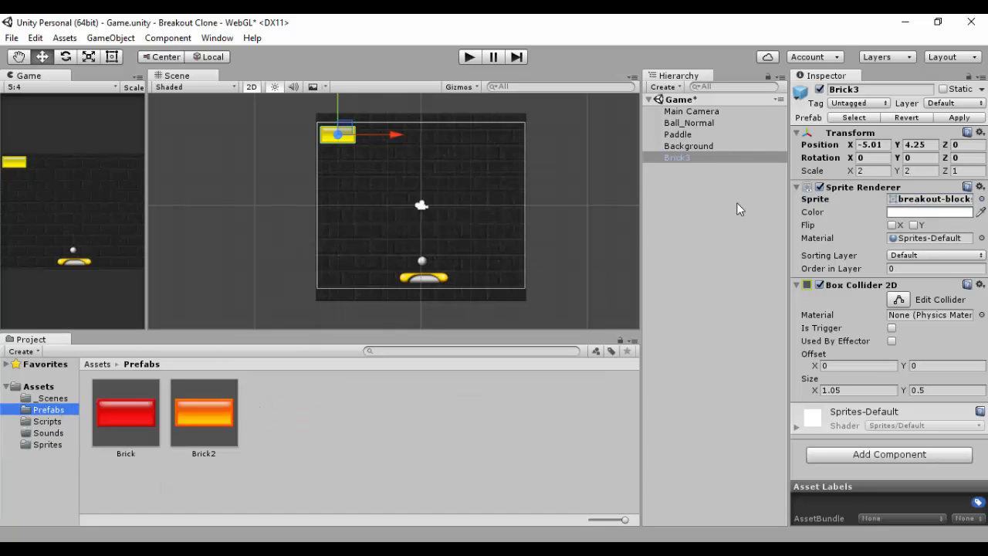
pyautogui.click(690, 159)
pyautogui.click(321, 419)
pyautogui.moveTo(355, 447); pyautogui.dragTo(349, 436)
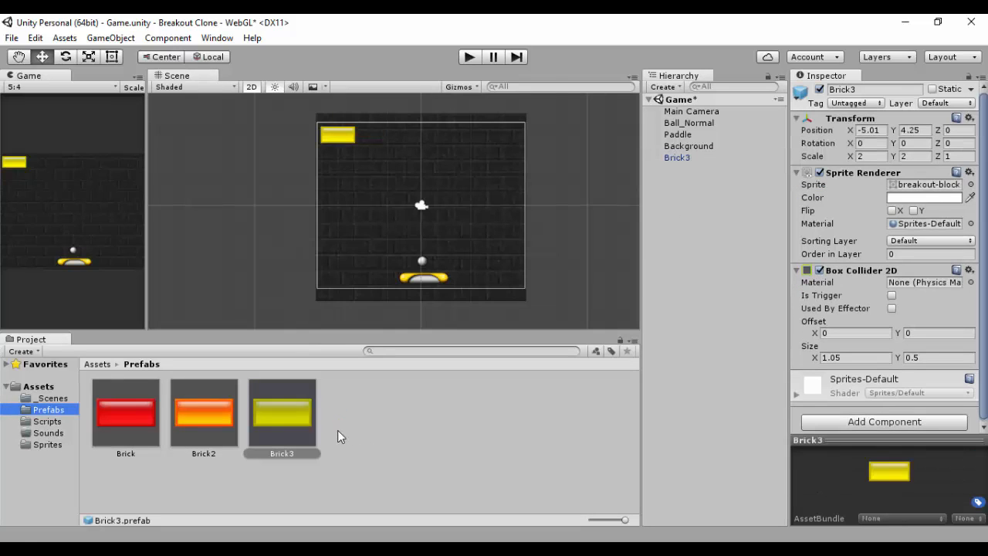
# Step: Compare the Brick, Brick2 and Brick3 prefabs in the Prefabs folder
pyautogui.click(175, 426)
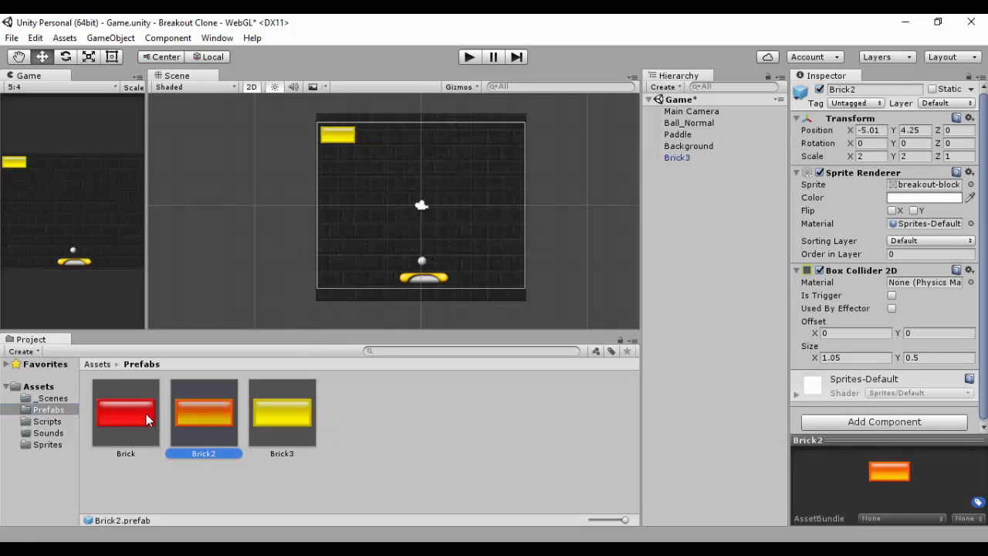
pyautogui.click(143, 418)
pyautogui.click(189, 420)
pyautogui.click(266, 414)
pyautogui.click(218, 416)
pyautogui.click(143, 418)
pyautogui.click(184, 411)
pyautogui.click(295, 416)
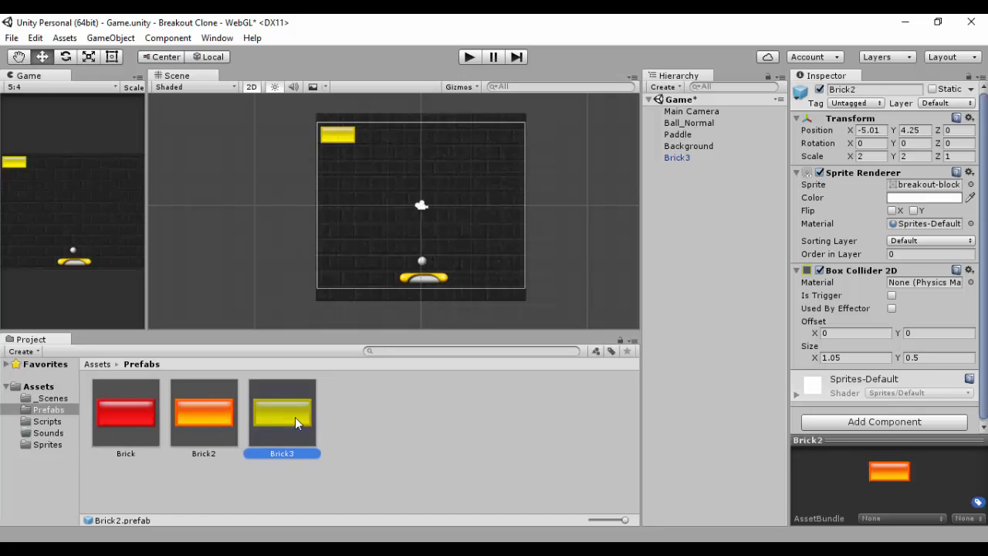
pyautogui.click(188, 416)
pyautogui.click(139, 419)
pyautogui.click(193, 417)
pyautogui.click(282, 417)
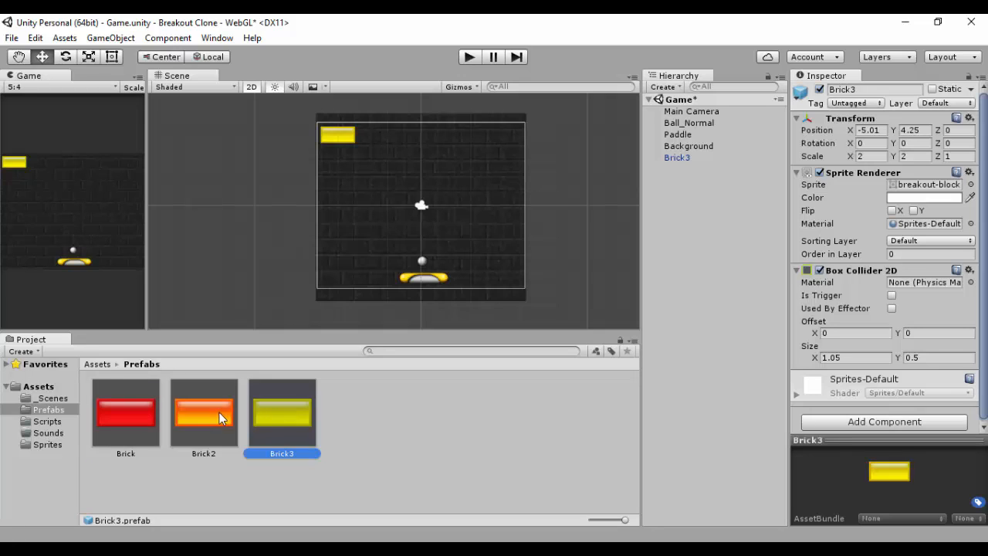
pyautogui.click(205, 418)
pyautogui.click(150, 417)
pyautogui.click(184, 418)
pyautogui.click(284, 414)
pyautogui.click(378, 420)
# Step: Rename the brick object to Brick4 and set its sprite to the white breakout-blocks_3
pyautogui.click(680, 158)
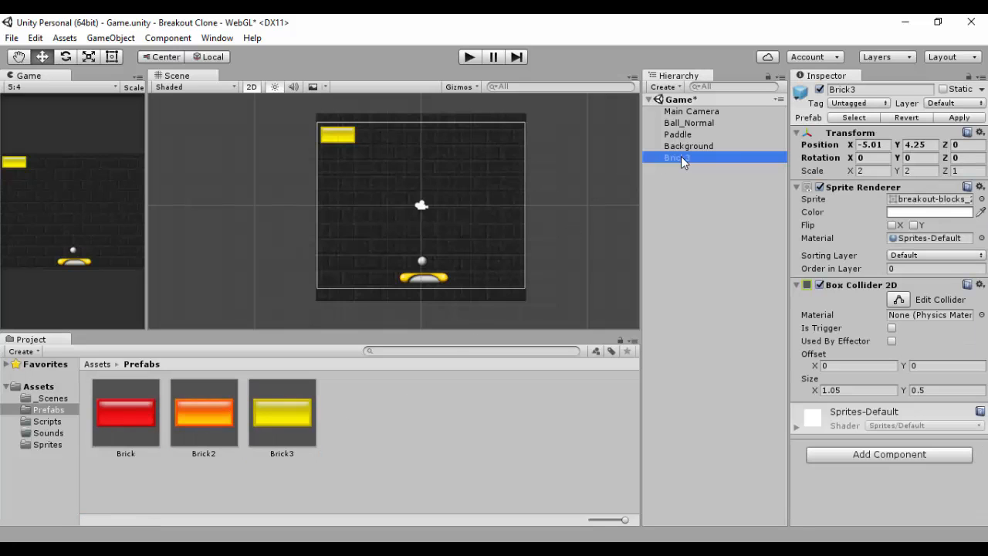
pyautogui.click(869, 91)
pyautogui.click(869, 91)
pyautogui.press('BackSpace')
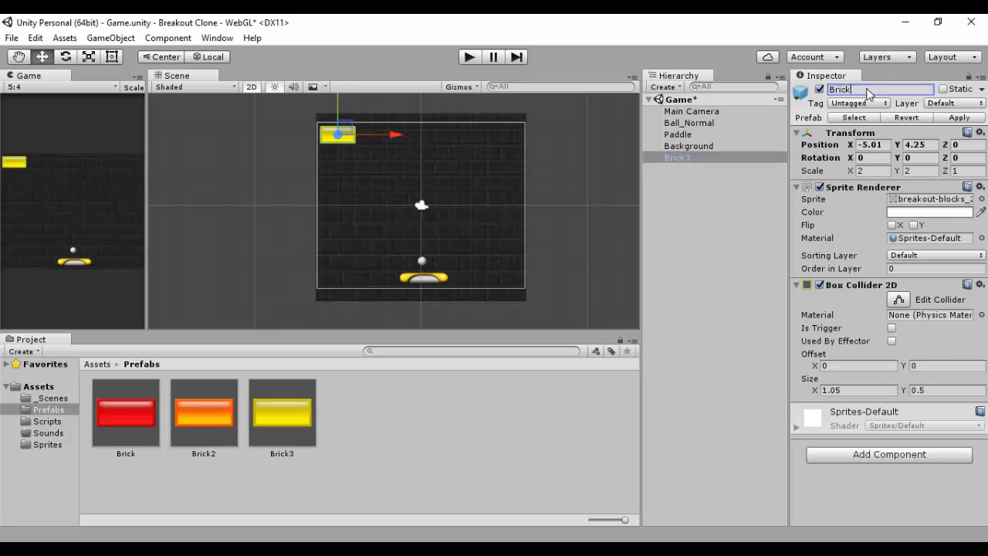
pyautogui.write('4')
pyautogui.press('Return')
pyautogui.click(982, 198)
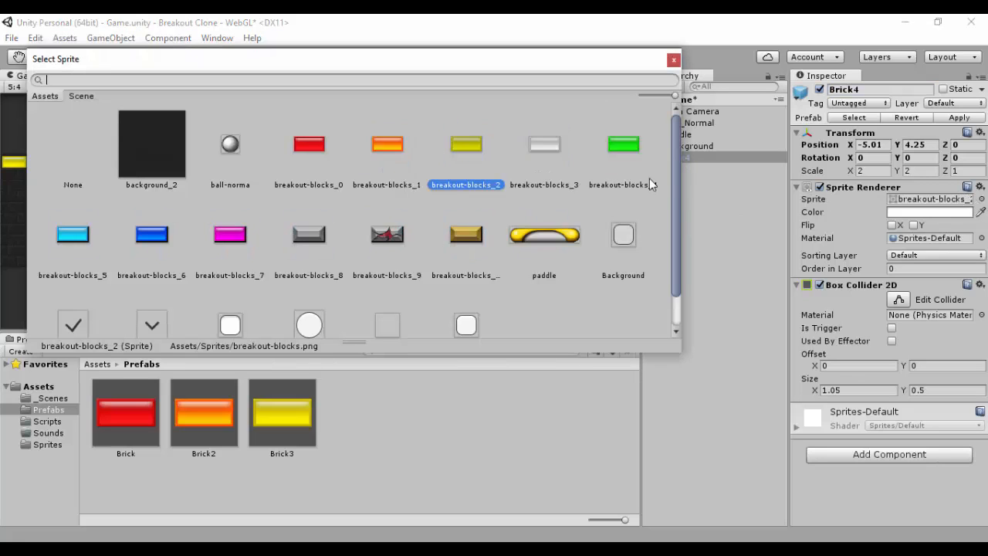
pyautogui.doubleClick(545, 144)
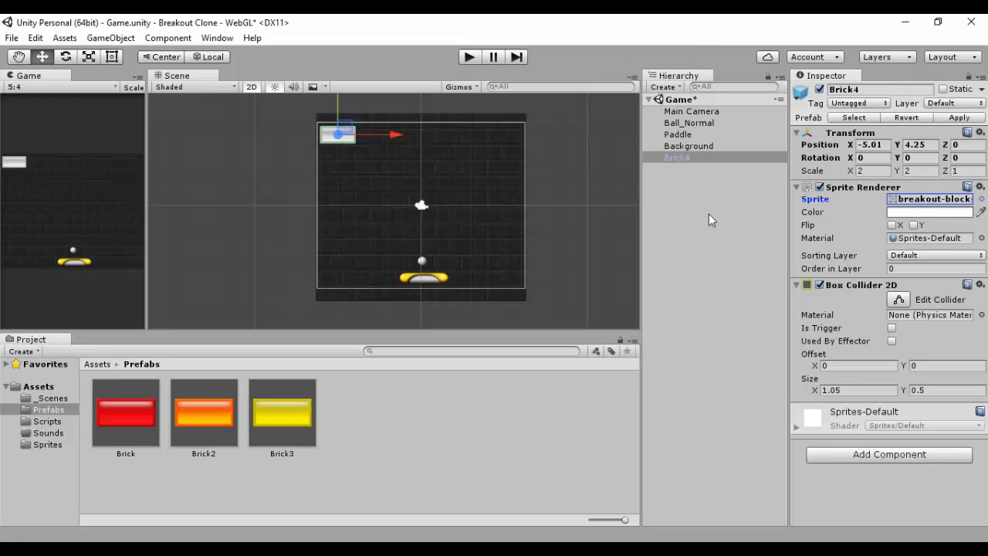
# Step: Save the white Brick4 object as a new prefab in the Prefabs folder
pyautogui.click(683, 158)
pyautogui.moveTo(684, 156); pyautogui.dragTo(367, 406)
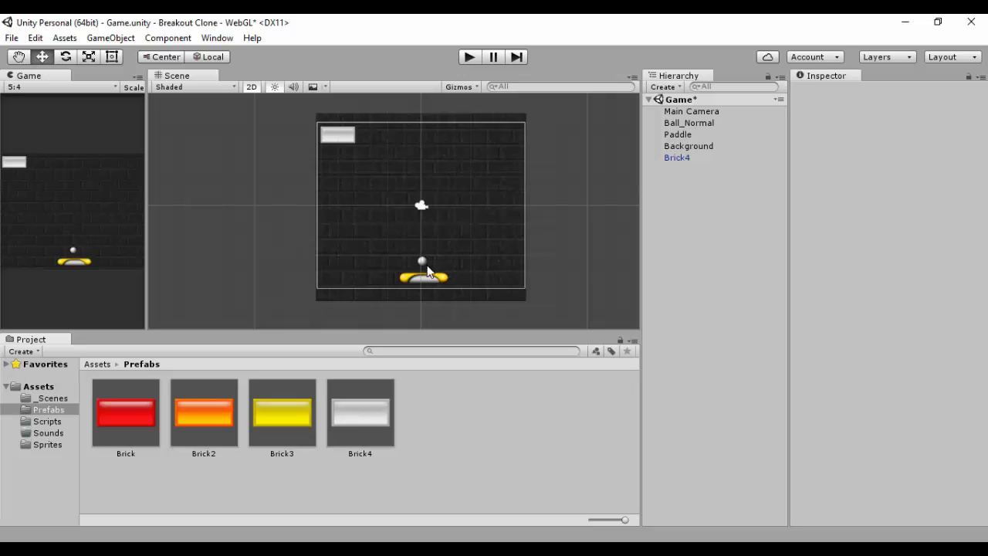
pyautogui.click(344, 135)
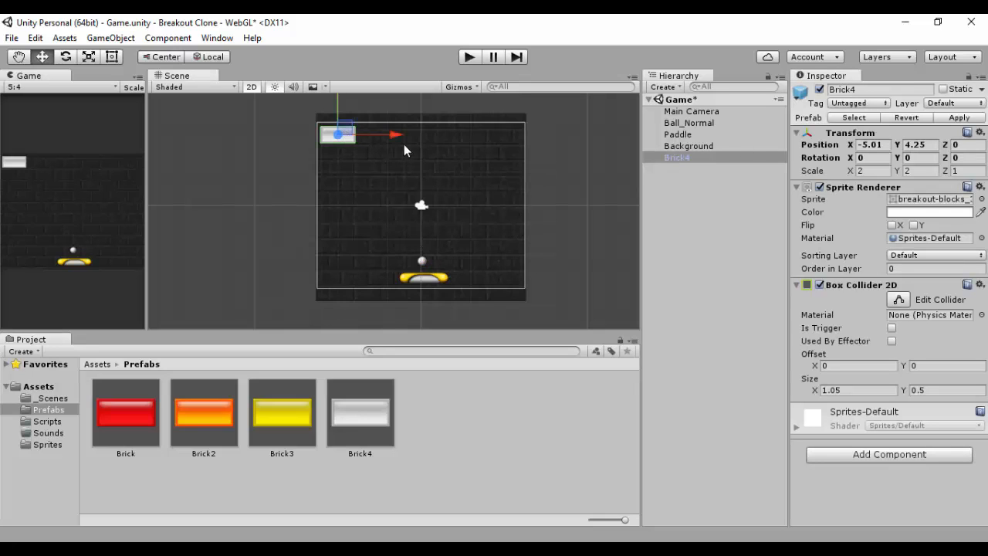
# Step: Add instances of the Brick3, Brick2 and Brick prefabs to the scene
pyautogui.moveTo(257, 425); pyautogui.dragTo(685, 204)
pyautogui.moveTo(197, 432); pyautogui.dragTo(410, 298)
pyautogui.moveTo(119, 421); pyautogui.dragTo(707, 220)
# Step: Move the red brick down into the middle of the play area
pyautogui.moveTo(395, 134); pyautogui.dragTo(478, 135)
pyautogui.moveTo(424, 101); pyautogui.dragTo(424, 168)
# Step: Move the orange Brick2 beside the red brick, to about X 1.99, Y 0.25
pyautogui.click(343, 134)
pyautogui.moveTo(396, 135); pyautogui.dragTo(512, 153)
pyautogui.moveTo(456, 111); pyautogui.dragTo(456, 151)
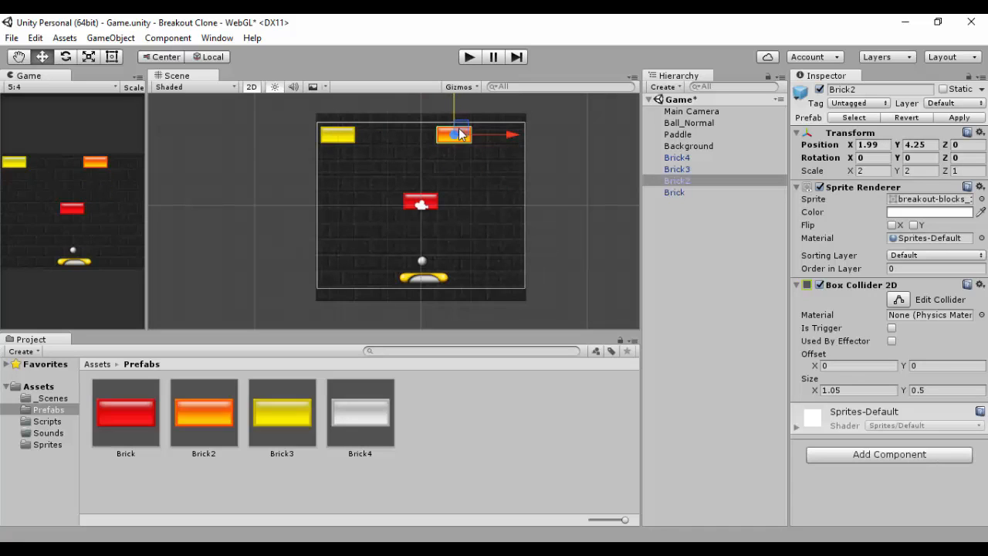
pyautogui.moveTo(453, 105); pyautogui.dragTo(442, 176)
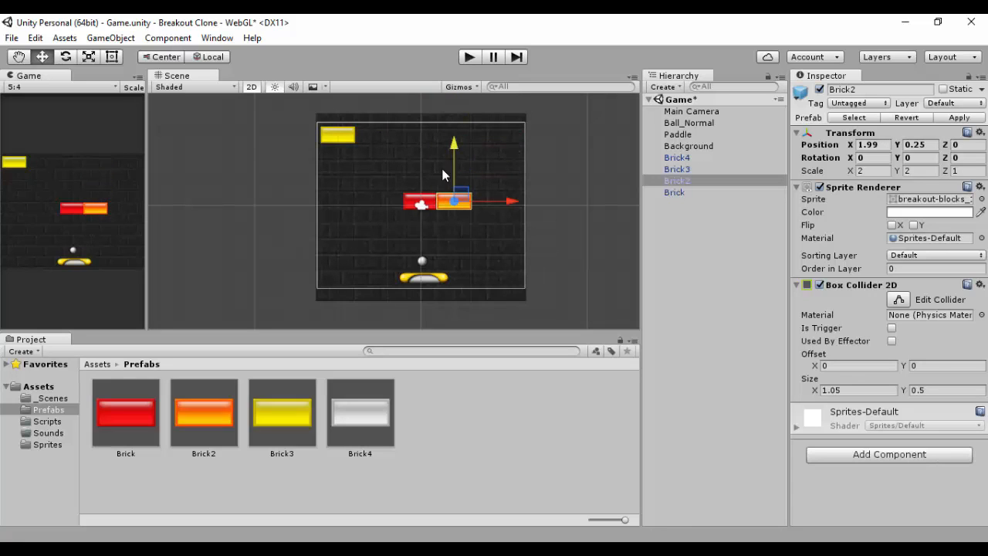
# Step: Move the yellow Brick3 left of the red brick, to about X -2.01, Y 0.25
pyautogui.click(341, 133)
pyautogui.moveTo(340, 108); pyautogui.dragTo(351, 177)
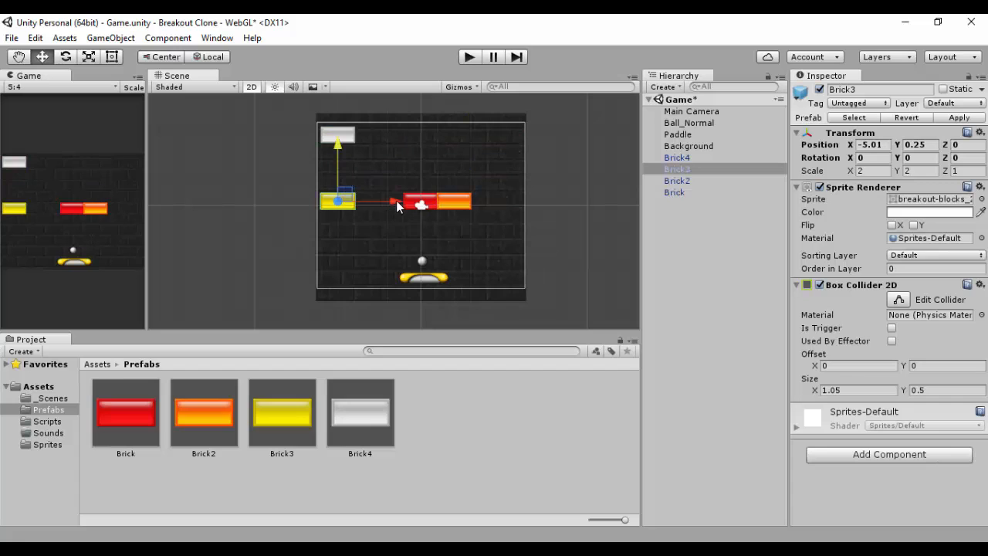
pyautogui.moveTo(396, 202); pyautogui.dragTo(445, 202)
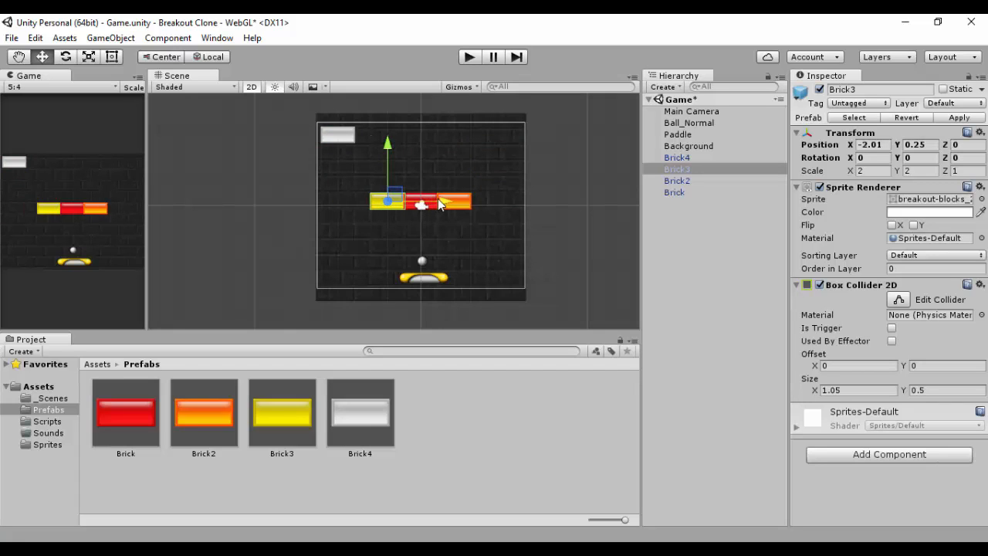
# Step: Move the white Brick4 to the left end of the row, at about X -4.01, Y 0.25
pyautogui.click(332, 132)
pyautogui.click(342, 137)
pyautogui.moveTo(338, 99); pyautogui.dragTo(349, 185)
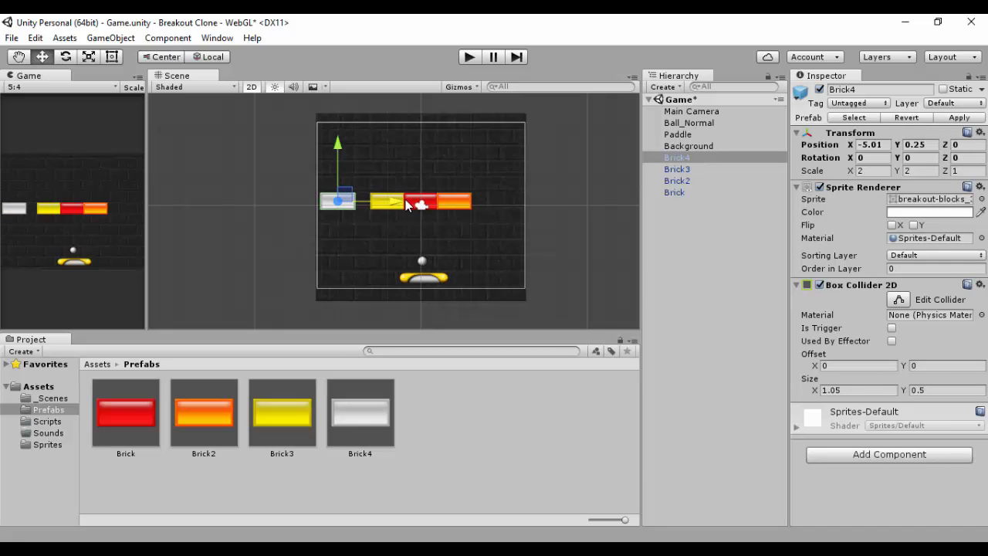
pyautogui.moveTo(407, 204); pyautogui.dragTo(441, 202)
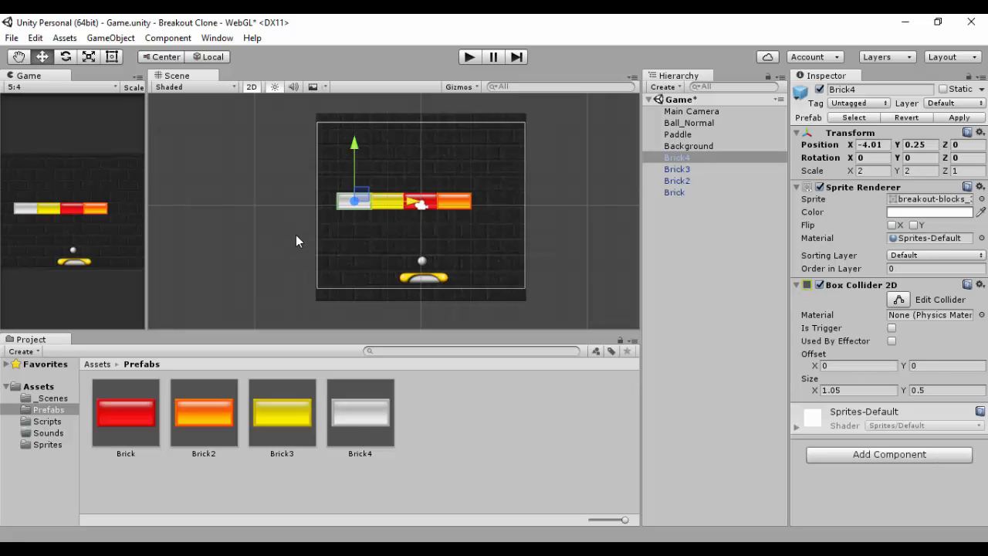
# Step: Select all four bricks and shift the row slightly right to center it
pyautogui.keyDown('shift'); pyautogui.click(676, 169); pyautogui.keyUp('shift')
pyautogui.keyDown('shift'); pyautogui.click(675, 182); pyautogui.keyUp('shift')
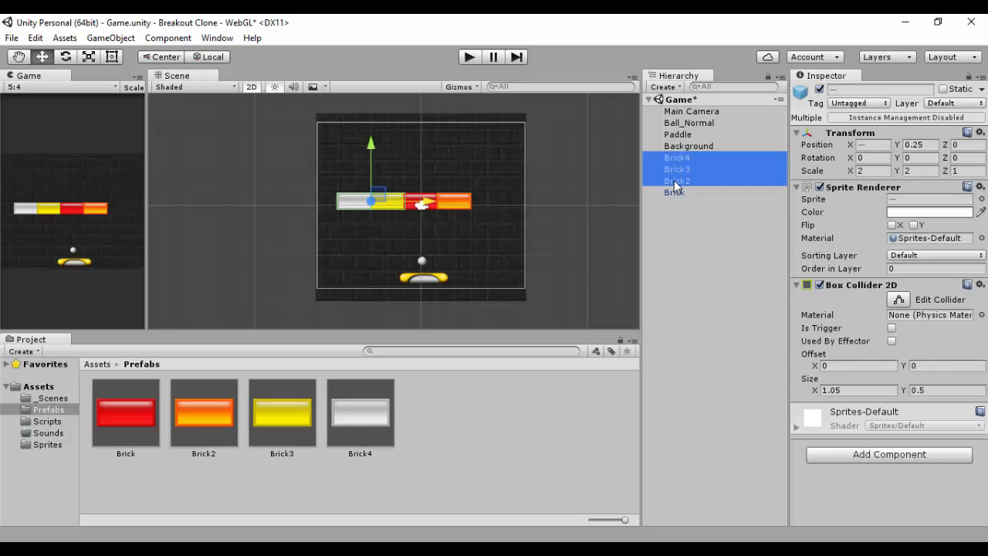
pyautogui.keyDown('shift'); pyautogui.click(675, 193); pyautogui.keyUp('shift')
pyautogui.moveTo(471, 203); pyautogui.dragTo(473, 205)
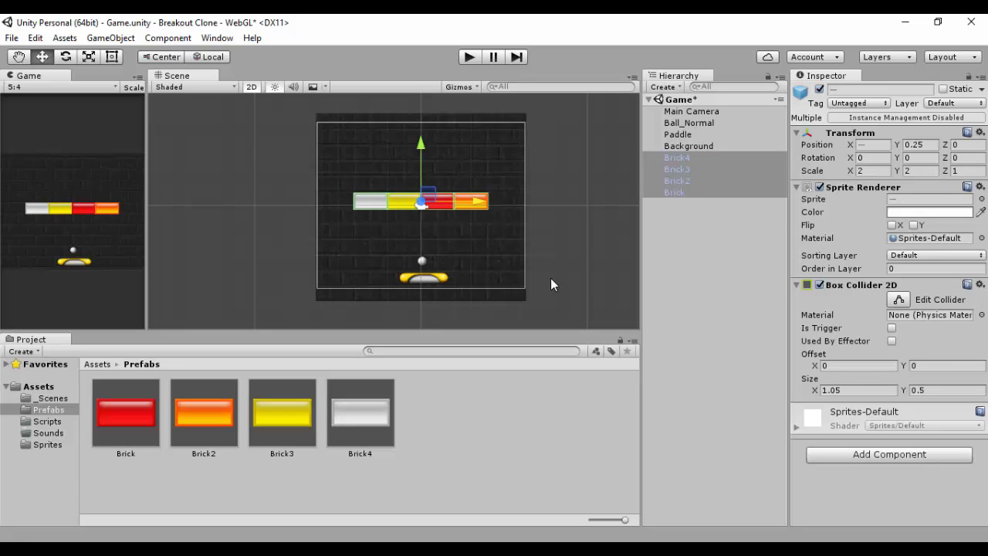
pyautogui.click(565, 248)
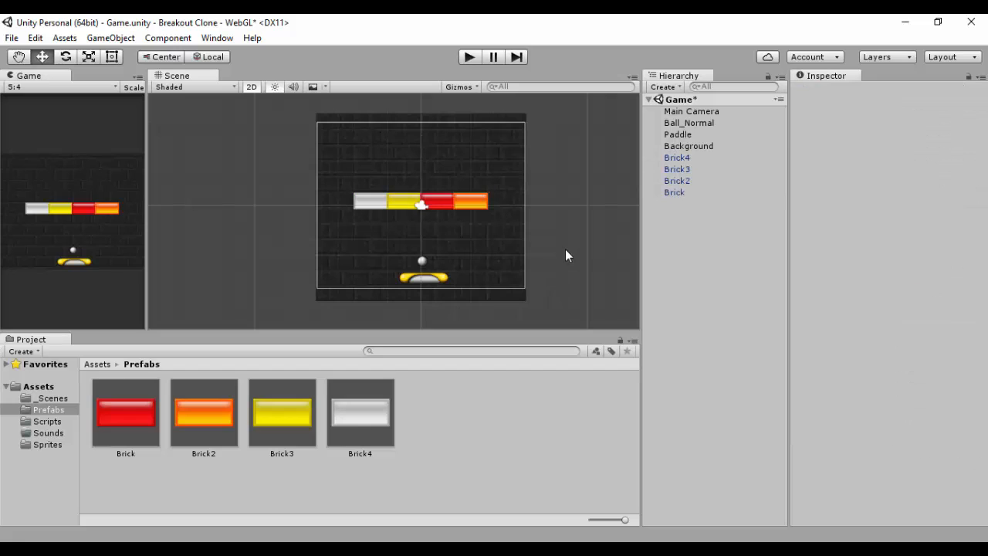
# Step: Save the scene
pyautogui.hotkey('ctrl', 's')
pyautogui.click(675, 193)
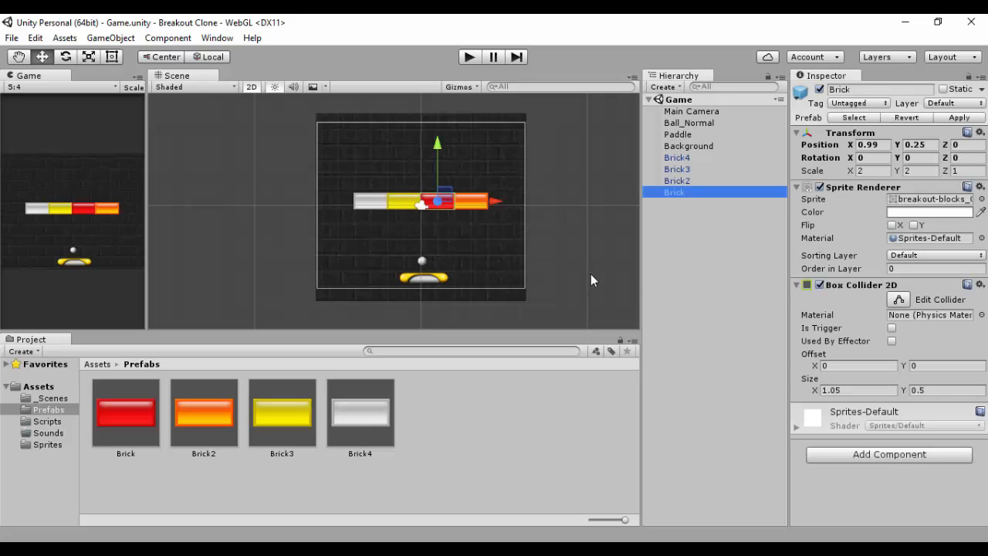